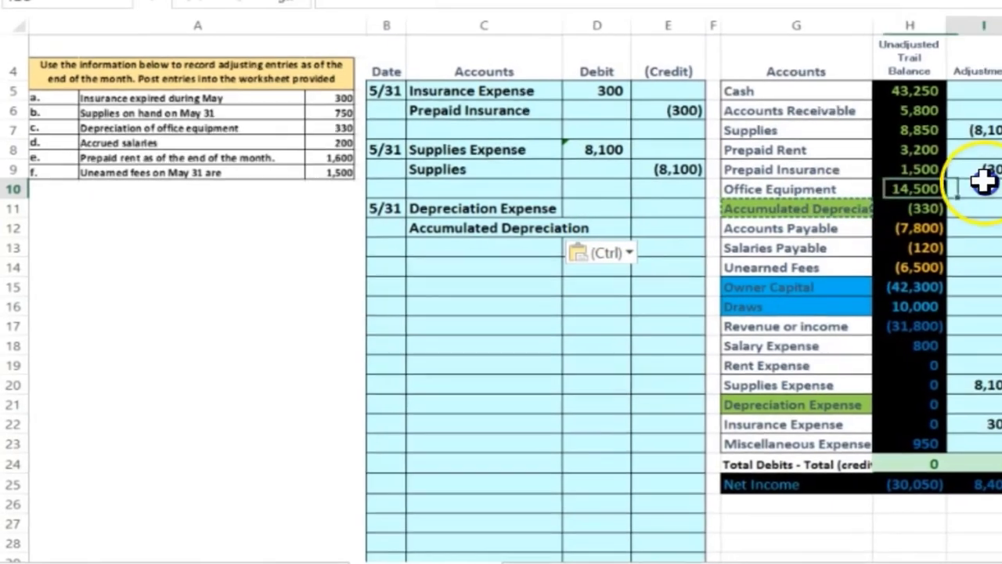
Step: Compare the Supplies and Office Equipment rows across the unadjusted balance, adjustment and adjusted balance columns
{"action": "left_click", "coordinate": [994, 187]}
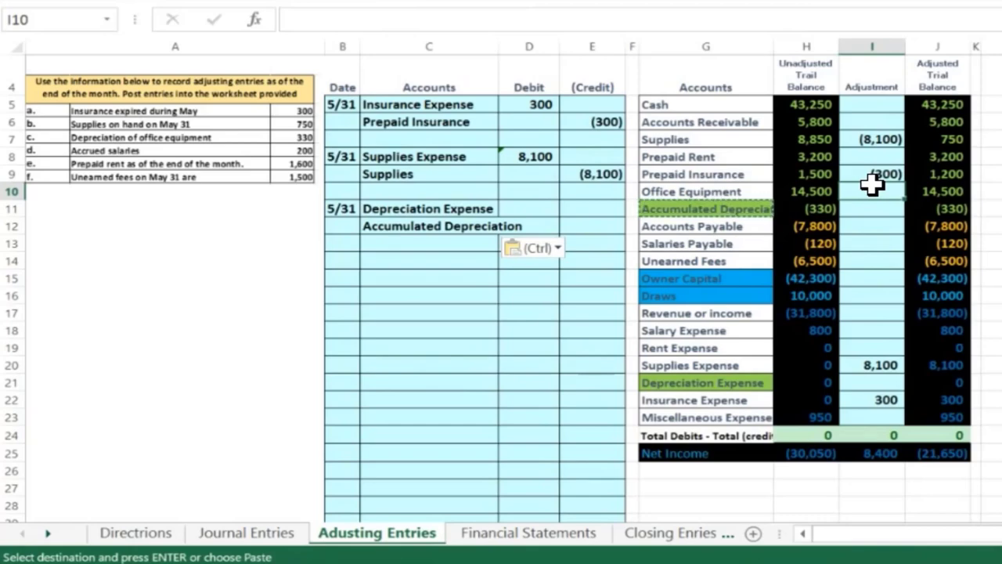
{"action": "left_click", "coordinate": [871, 140]}
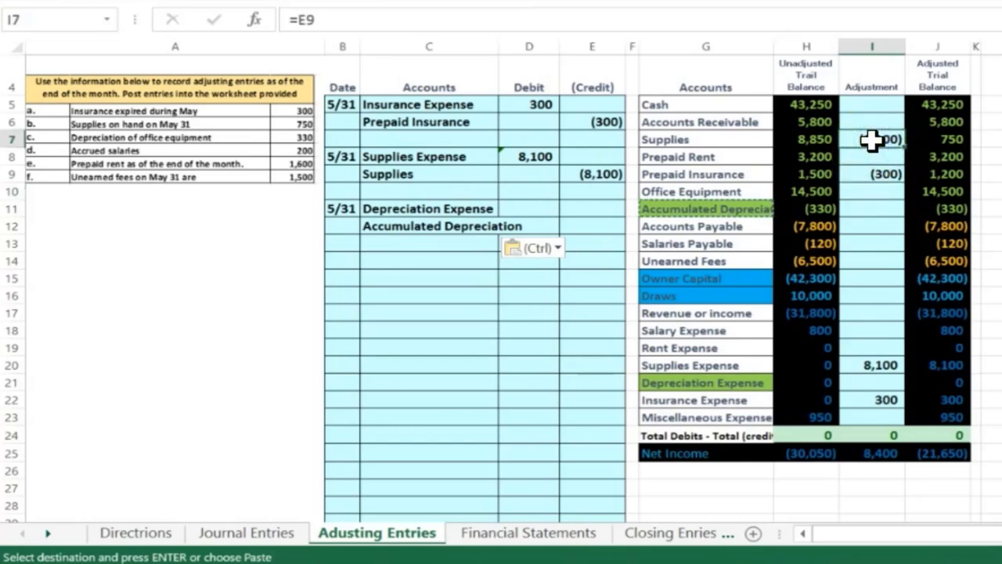
{"action": "left_click", "coordinate": [820, 140]}
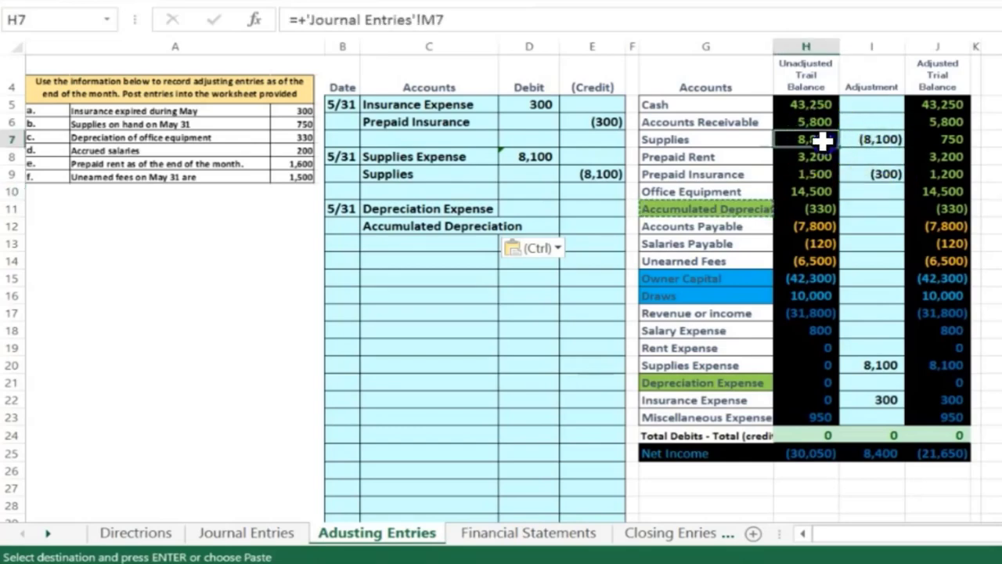
{"action": "left_click", "coordinate": [937, 135]}
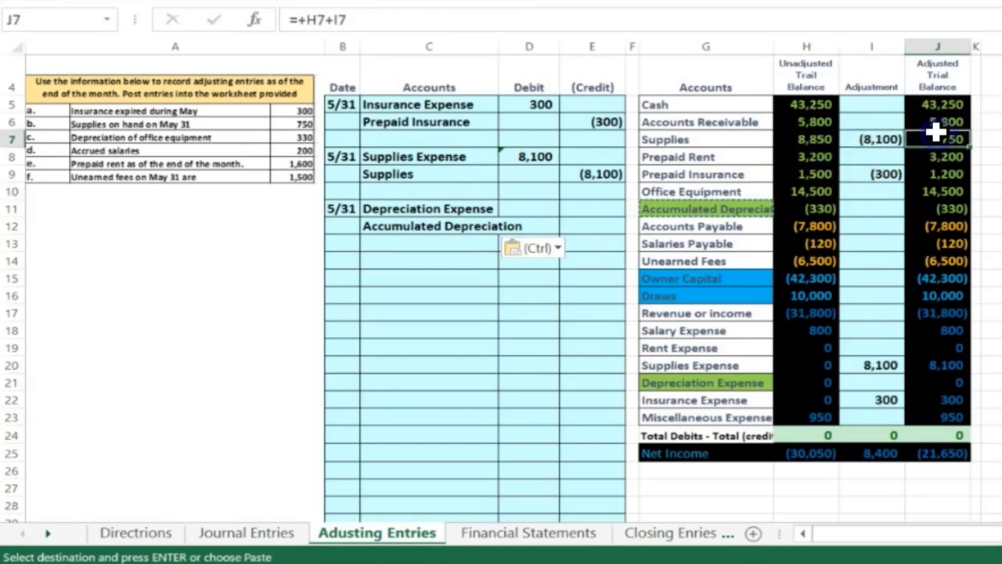
{"action": "left_click", "coordinate": [822, 192]}
{"action": "left_click", "coordinate": [921, 190]}
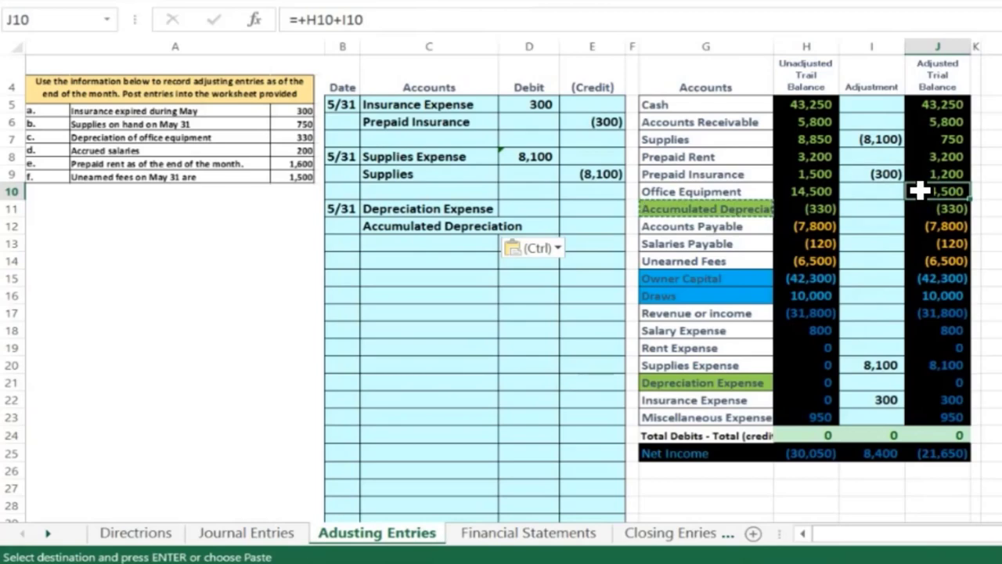
{"action": "left_click_drag", "start_coordinate": [744, 191], "coordinate": [919, 192]}
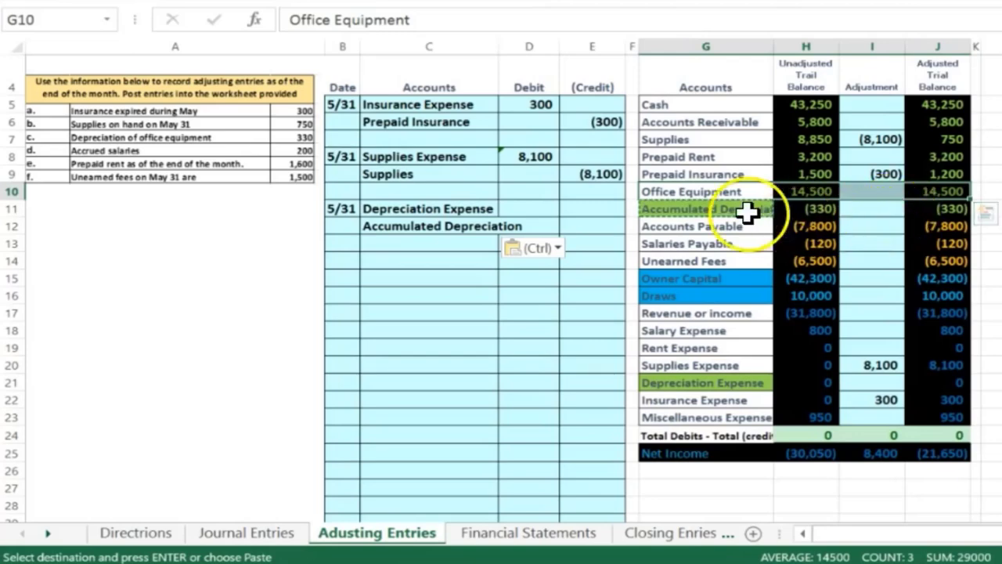
Step: Examine the Accumulated Depreciation row against Office Equipment and the other asset balances in the trial balance
{"action": "left_click_drag", "start_coordinate": [710, 202], "coordinate": [931, 206]}
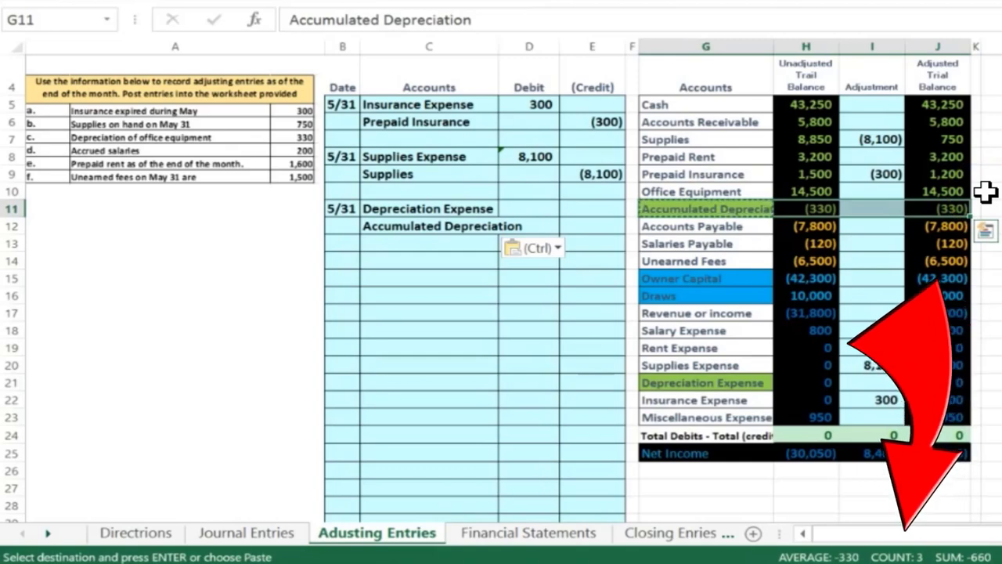
{"action": "left_click", "coordinate": [957, 205]}
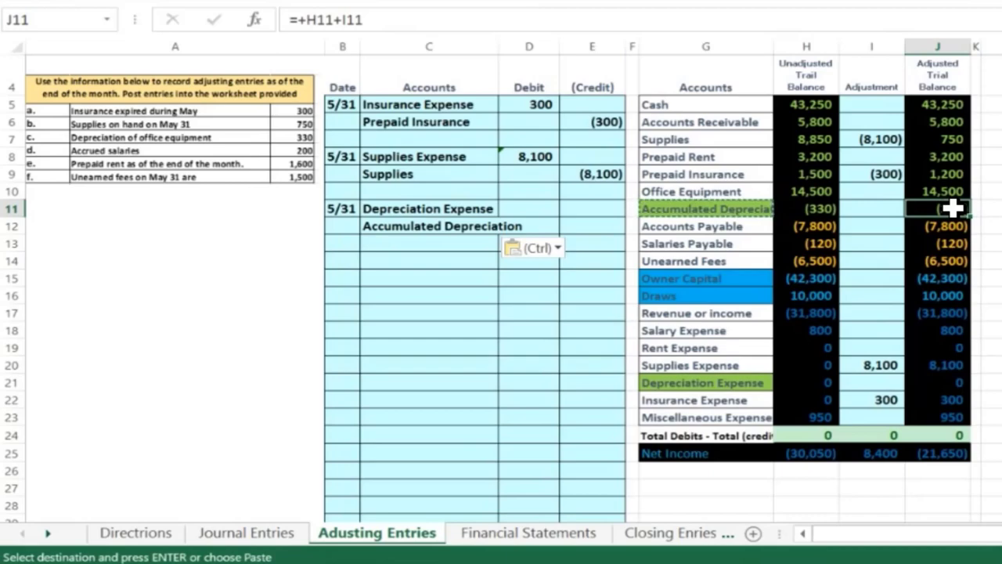
{"action": "left_click", "coordinate": [956, 105]}
{"action": "left_click_drag", "start_coordinate": [956, 114], "coordinate": [977, 195]}
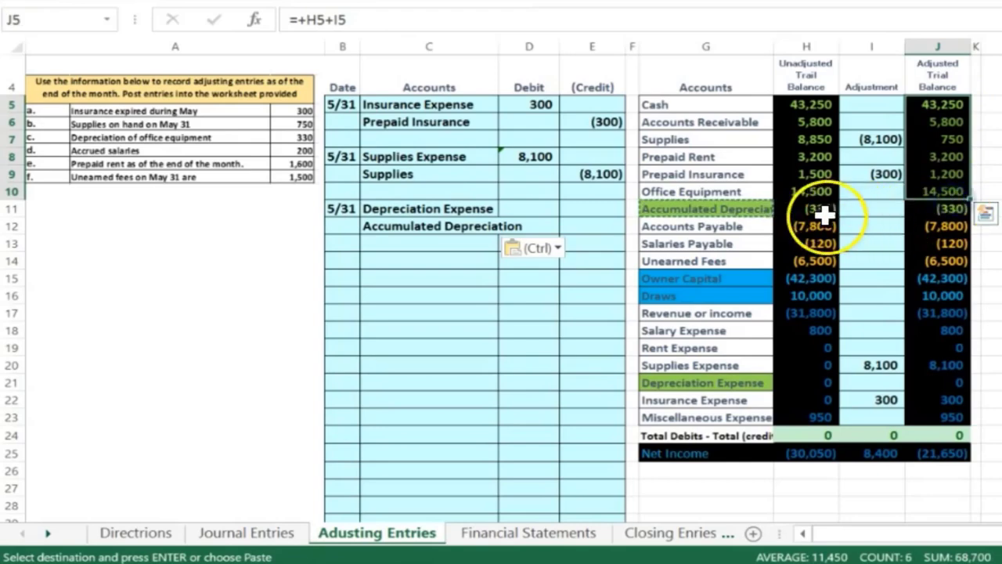
{"action": "left_click_drag", "start_coordinate": [809, 206], "coordinate": [906, 210]}
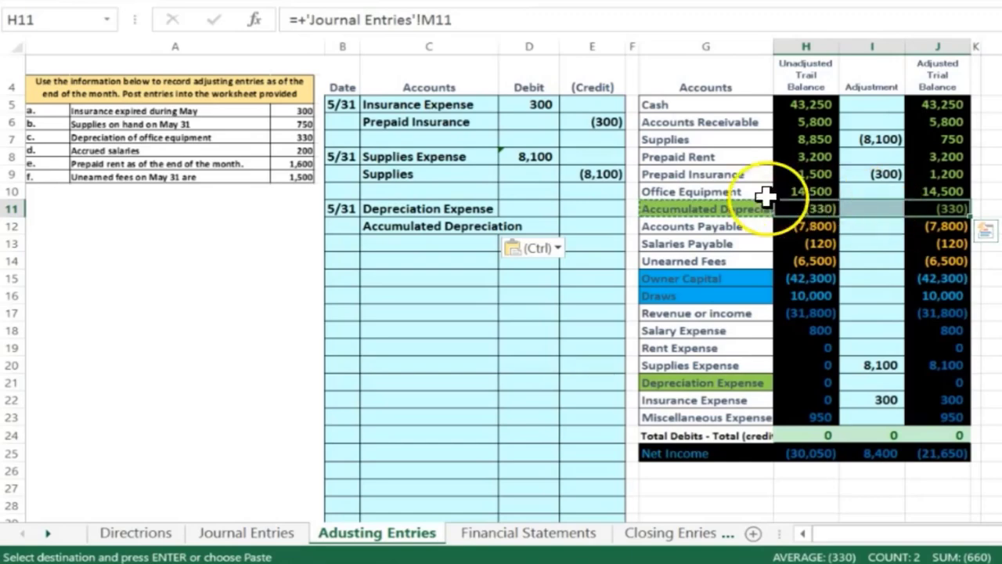
{"action": "left_click", "coordinate": [724, 190]}
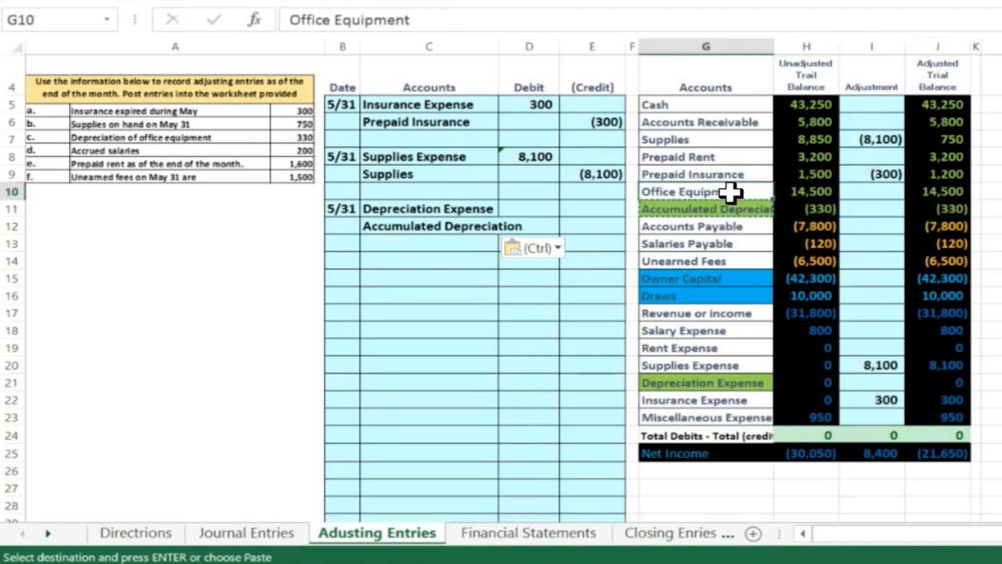
{"action": "left_click", "coordinate": [728, 203]}
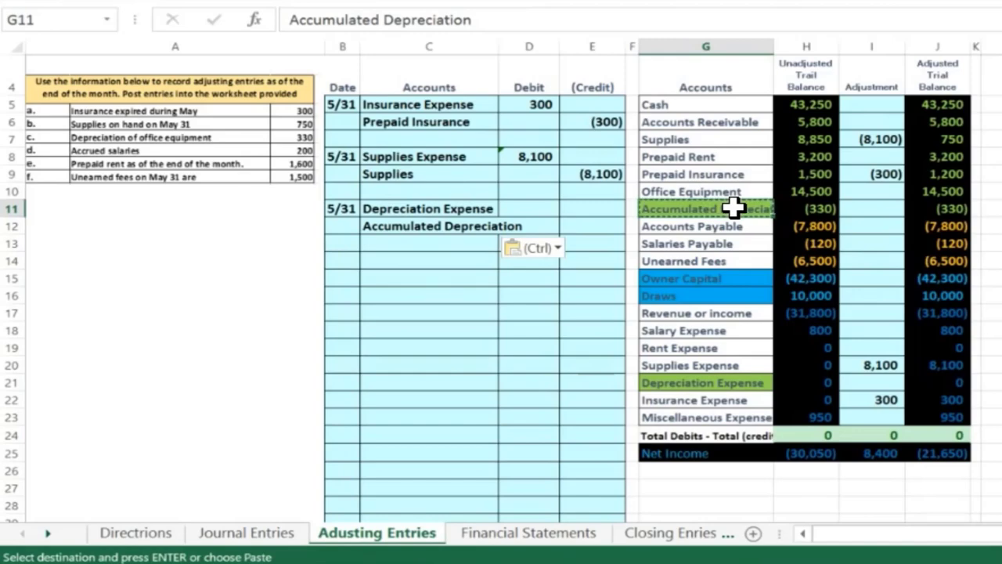
{"action": "left_click", "coordinate": [919, 209]}
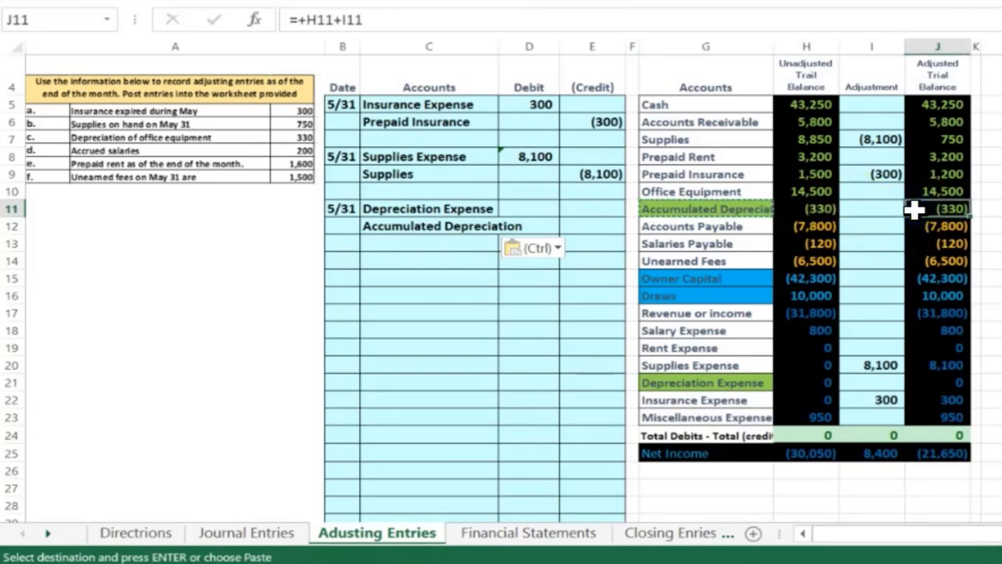
Step: Enter 330 as the Depreciation Expense debit in cell D11 of the 5/31 adjusting entry
{"action": "left_click", "coordinate": [743, 383]}
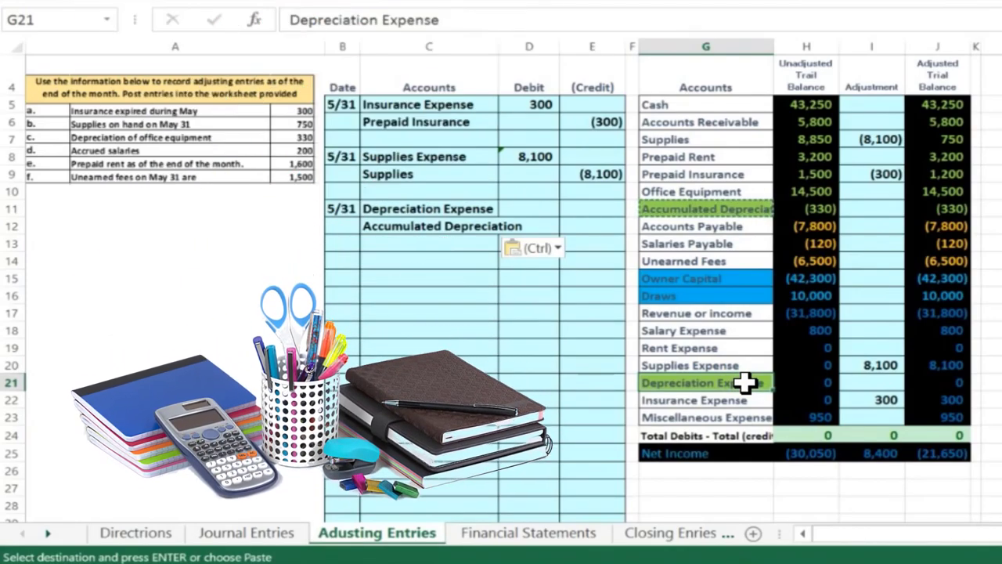
{"action": "key", "text": "Up"}
{"action": "key", "text": "Up"}
{"action": "key", "text": "Up"}
{"action": "key", "text": "Up"}
{"action": "key", "text": "Up"}
{"action": "key", "text": "Up"}
{"action": "key", "text": "Up"}
{"action": "key", "text": "Up"}
{"action": "key", "text": "Up"}
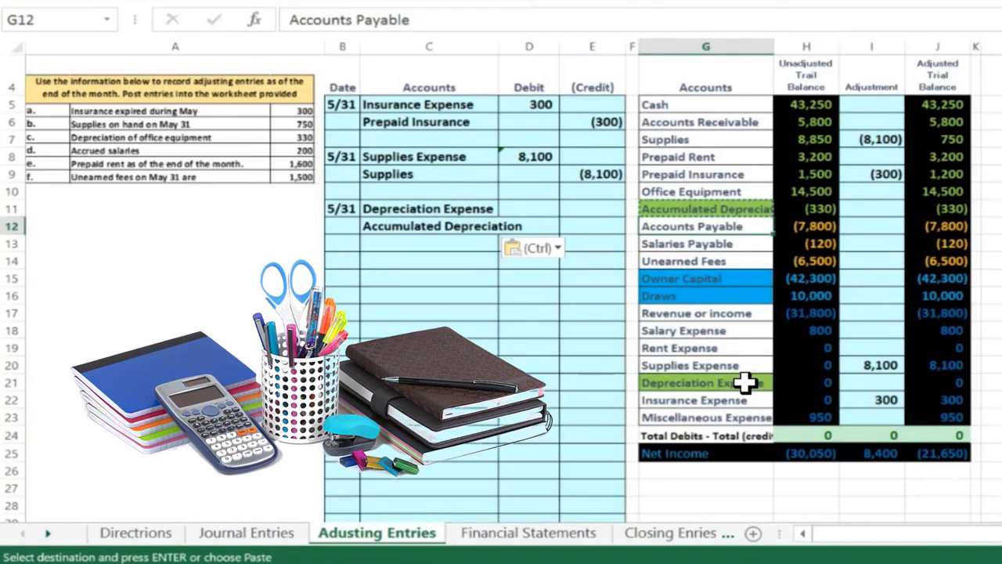
{"action": "key", "text": "Left"}
{"action": "key", "text": "Left"}
{"action": "key", "text": "Left"}
{"action": "key", "text": "Up"}
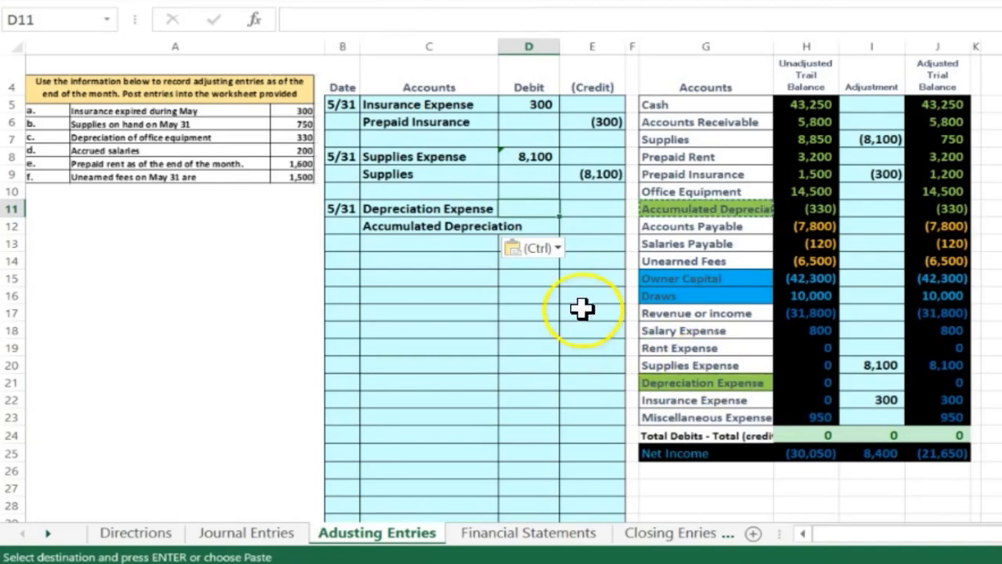
{"action": "key", "text": "Escape"}
{"action": "type", "text": "330"}
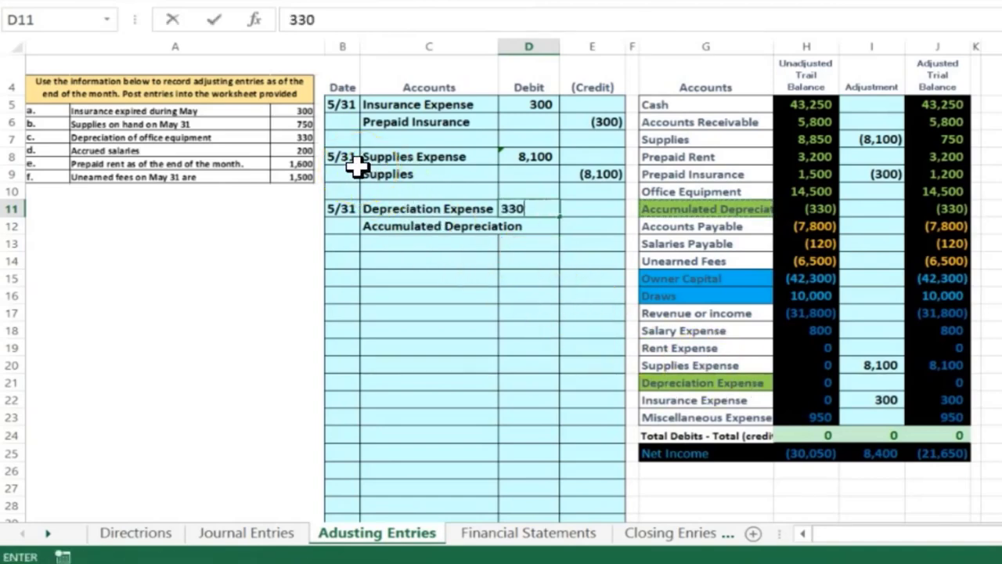
{"action": "key", "text": "Return"}
Step: Enter -300 as the Accumulated Depreciation credit in cell E12 of the adjusting entry
{"action": "key", "text": "Right"}
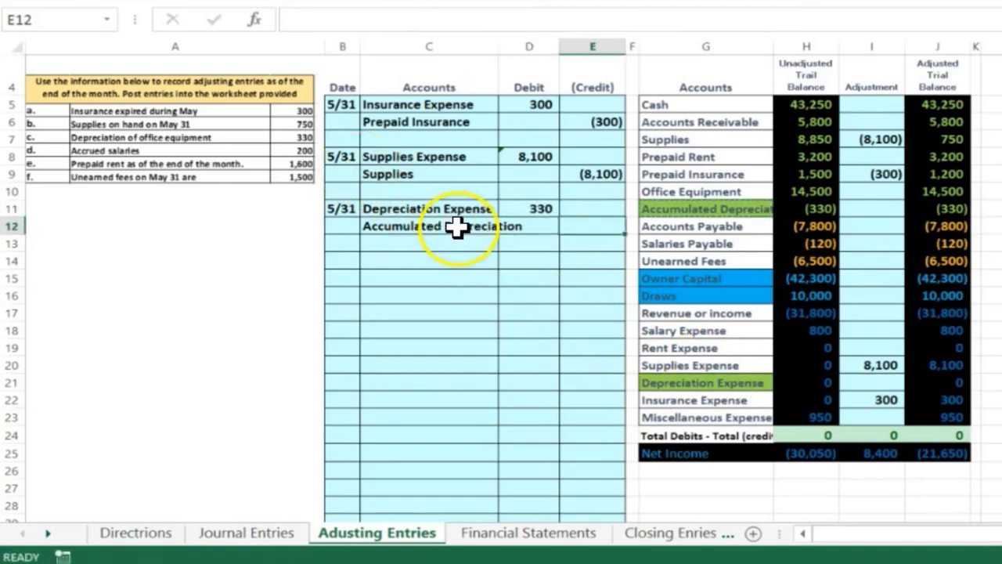
{"action": "type", "text": "-30"}
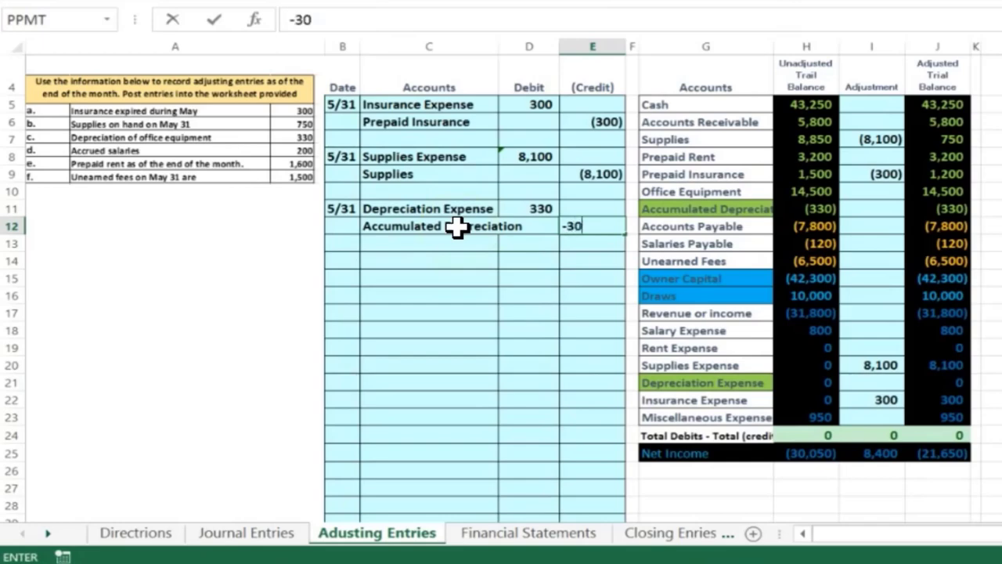
{"action": "type", "text": "0"}
{"action": "key", "text": "Return"}
{"action": "left_click", "coordinate": [533, 228]}
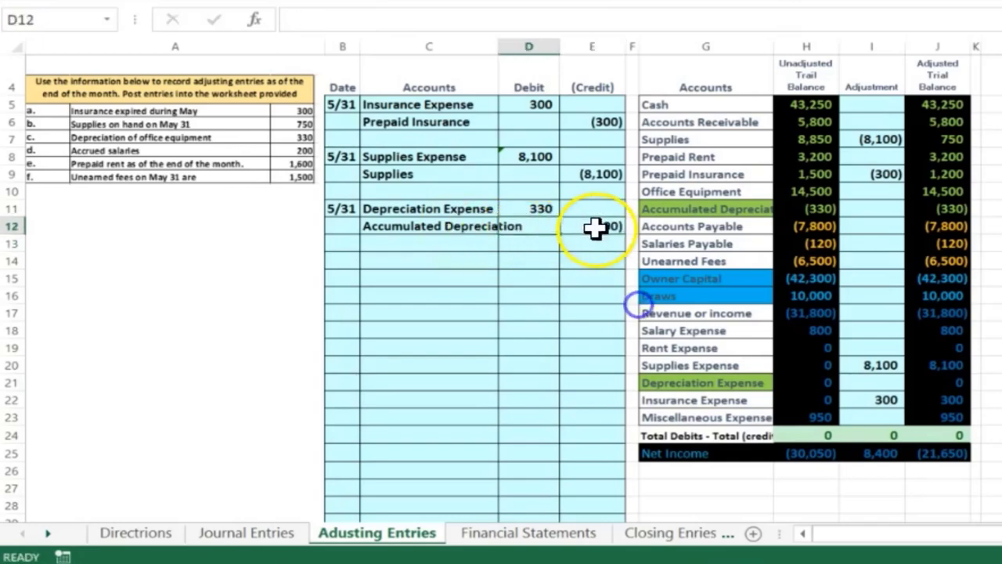
{"action": "left_click", "coordinate": [593, 227]}
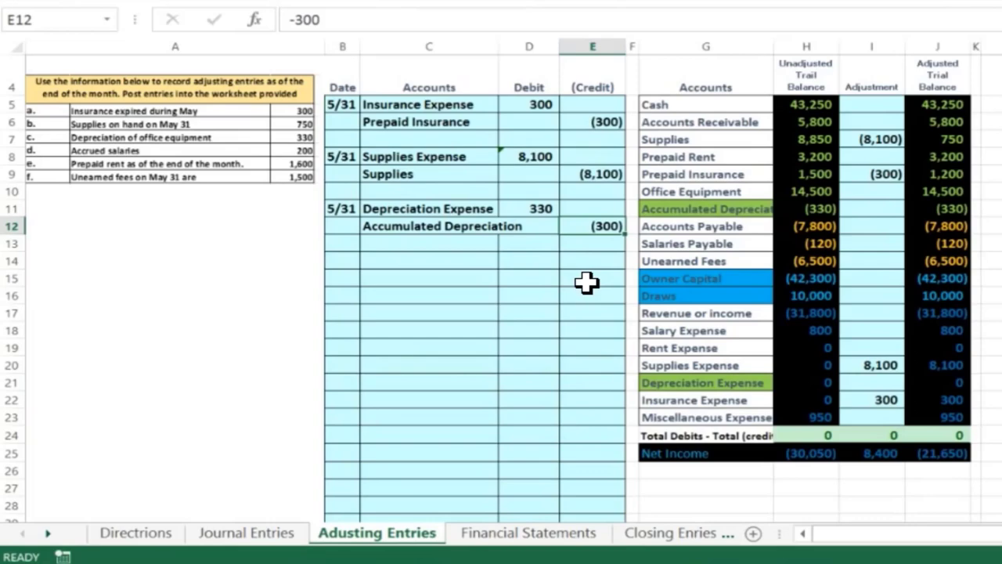
Step: Post the Depreciation Expense adjustment in cell I21 with the formula =D11, linking it to the journal entry's debit
{"action": "key", "text": "Right"}
{"action": "key", "text": "Right"}
{"action": "key", "text": "Right"}
{"action": "key", "text": "Down"}
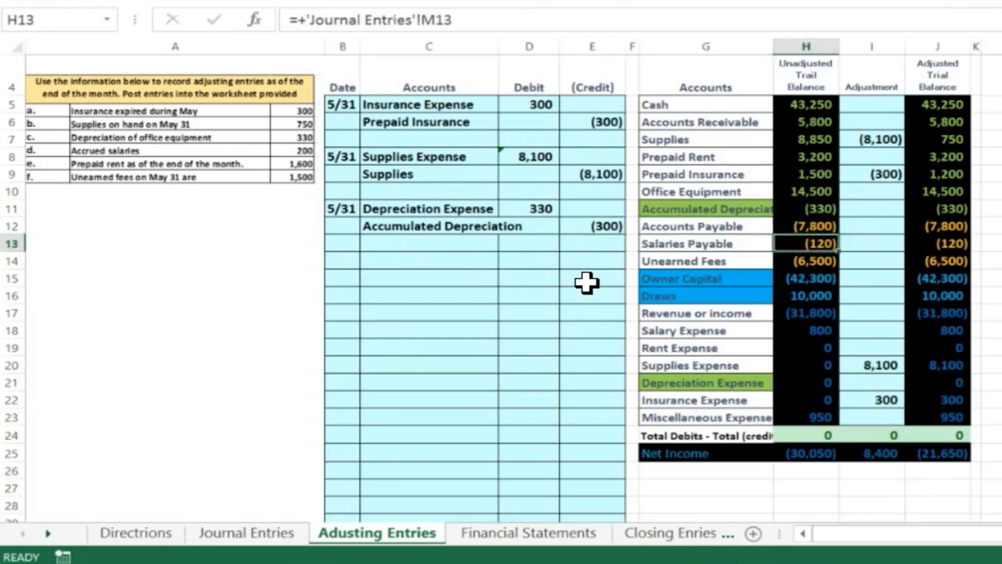
{"action": "key", "text": "Down"}
{"action": "key", "text": "Down"}
{"action": "key", "text": "Down"}
{"action": "key", "text": "Down"}
{"action": "key", "text": "Down"}
{"action": "key", "text": "Down"}
{"action": "key", "text": "Down"}
{"action": "key", "text": "Down"}
{"action": "key", "text": "Right"}
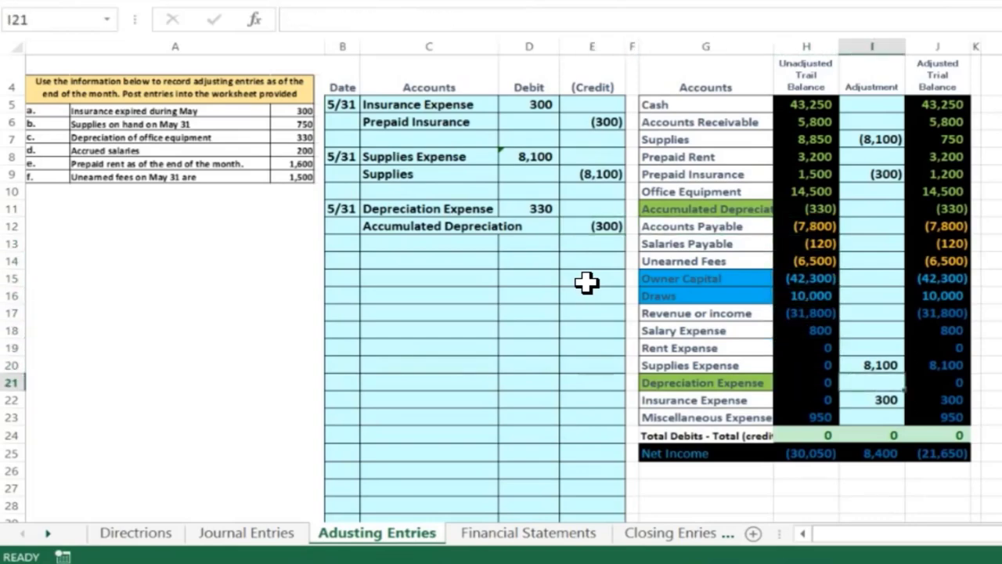
{"action": "double_click", "coordinate": [850, 387]}
{"action": "type", "text": "="}
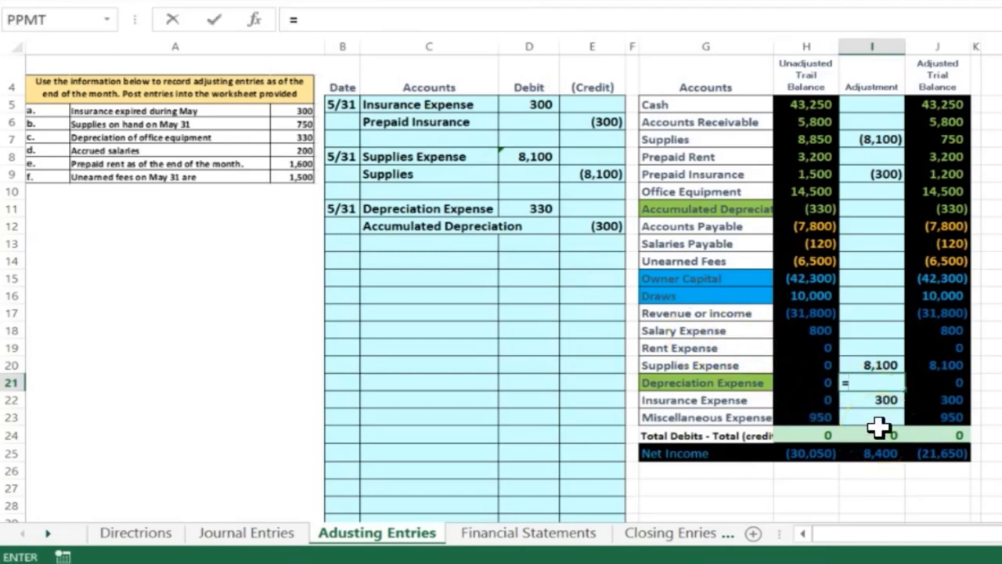
{"action": "left_click", "coordinate": [533, 210]}
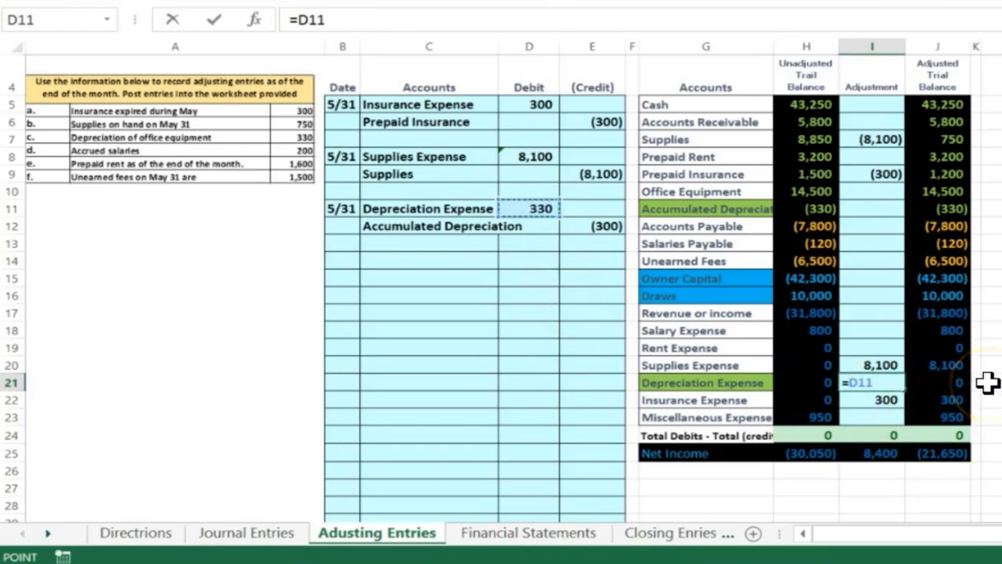
{"action": "key", "text": "Return"}
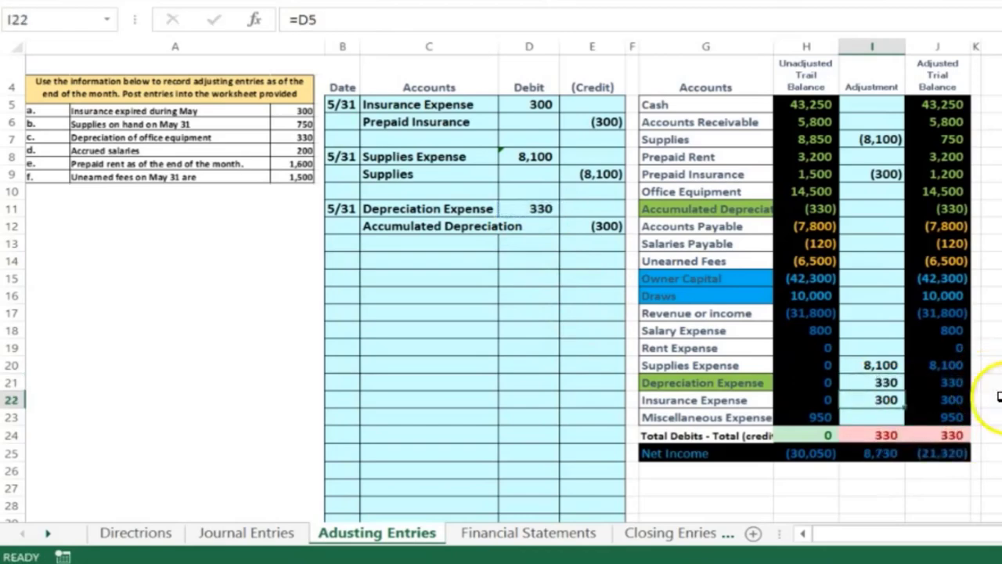
Step: Check the adjusted trial balance total and how Net Income sums the revenue and expense accounts in J17:J23
{"action": "left_click", "coordinate": [962, 434]}
{"action": "left_click", "coordinate": [963, 457]}
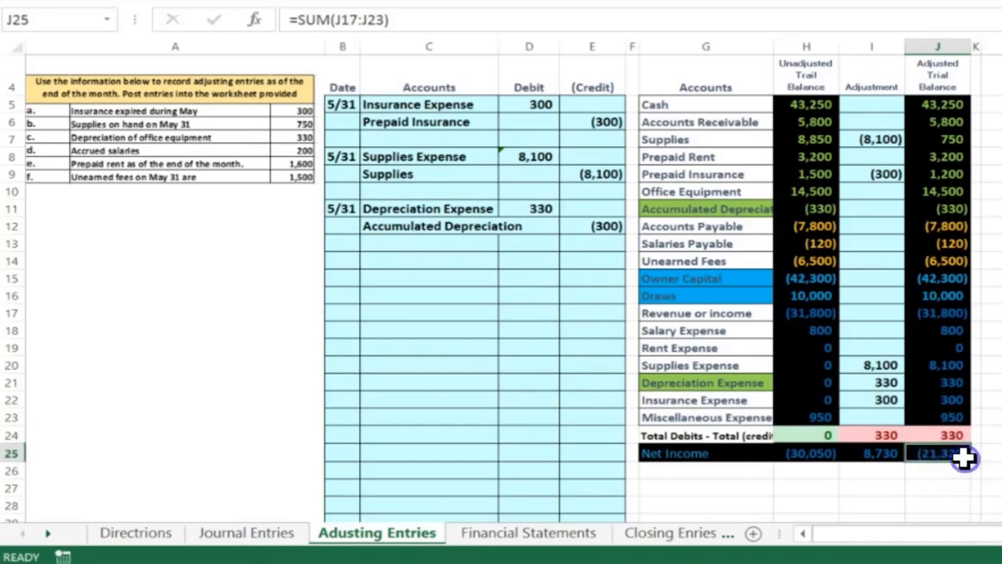
{"action": "left_click", "coordinate": [937, 313]}
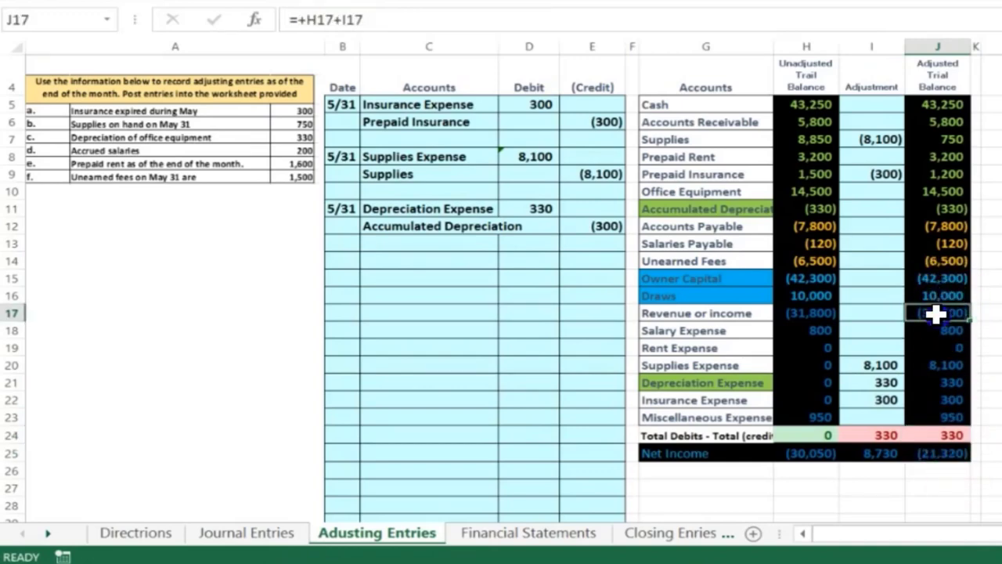
{"action": "left_click_drag", "start_coordinate": [963, 313], "coordinate": [960, 413]}
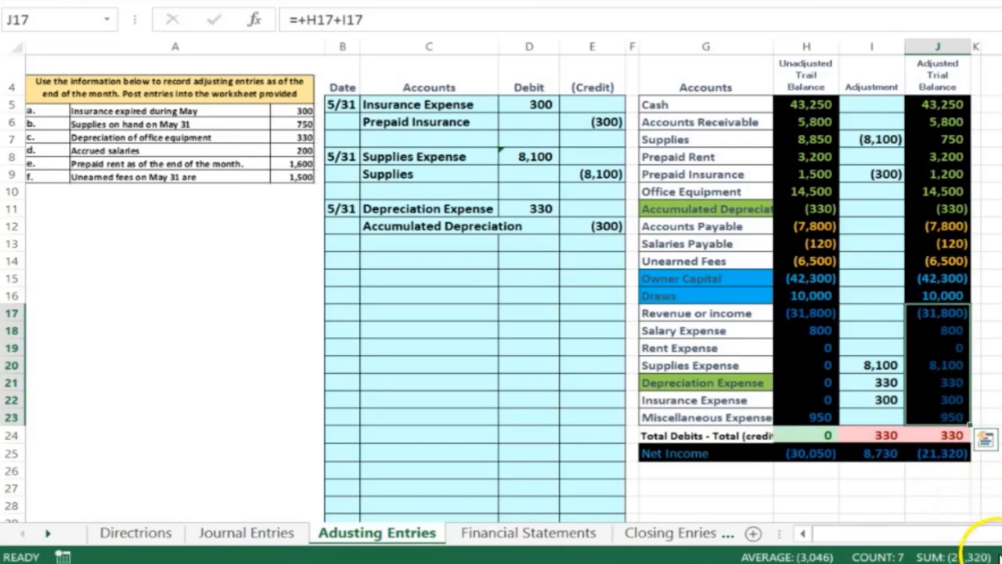
{"action": "left_click", "coordinate": [984, 503]}
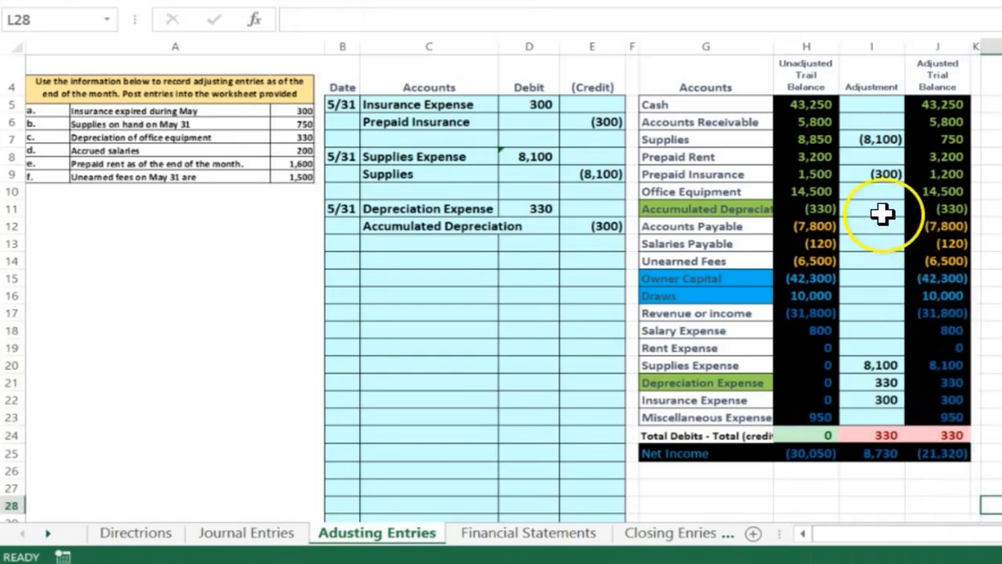
{"action": "left_click", "coordinate": [936, 455]}
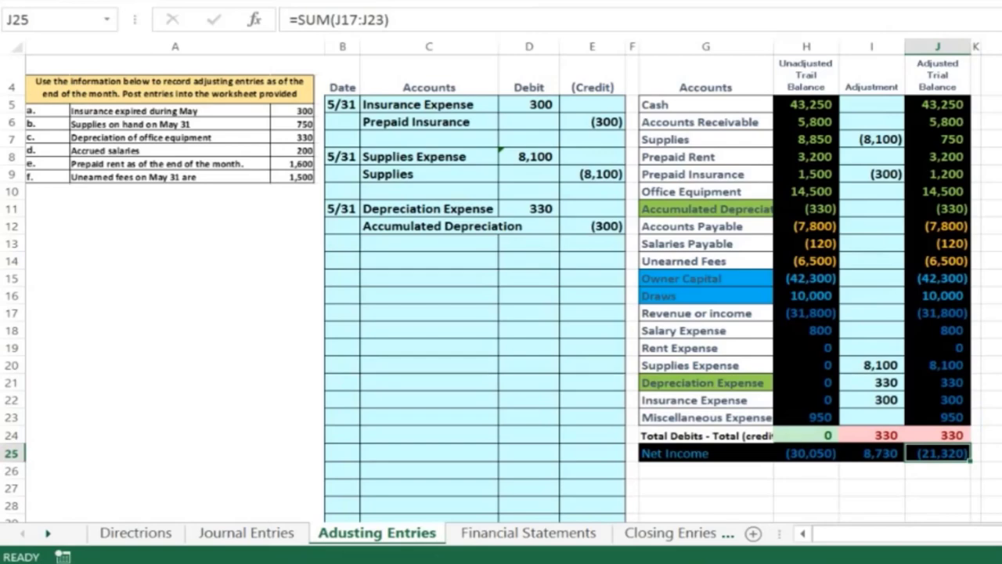
{"action": "left_click", "coordinate": [956, 314]}
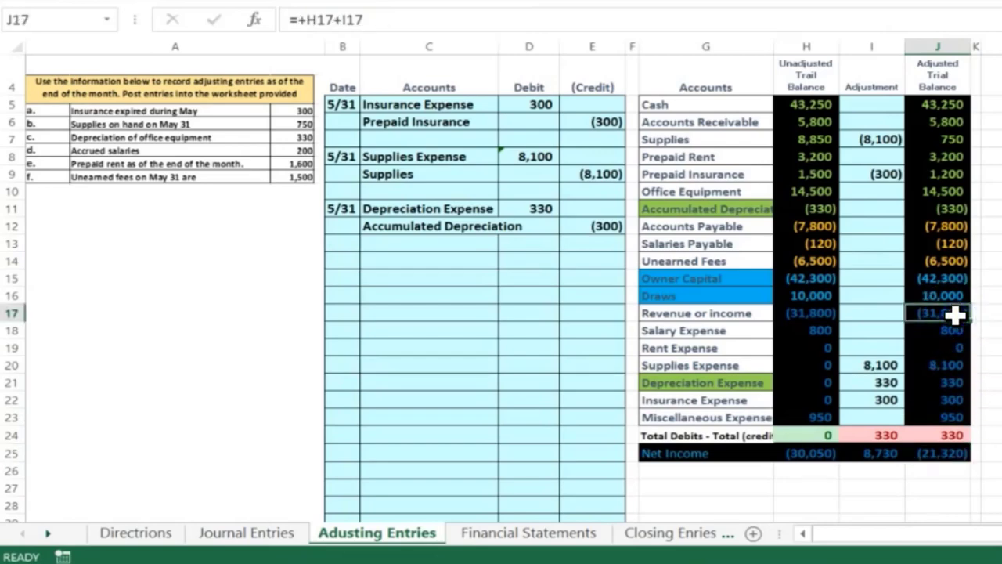
{"action": "left_click", "coordinate": [883, 208]}
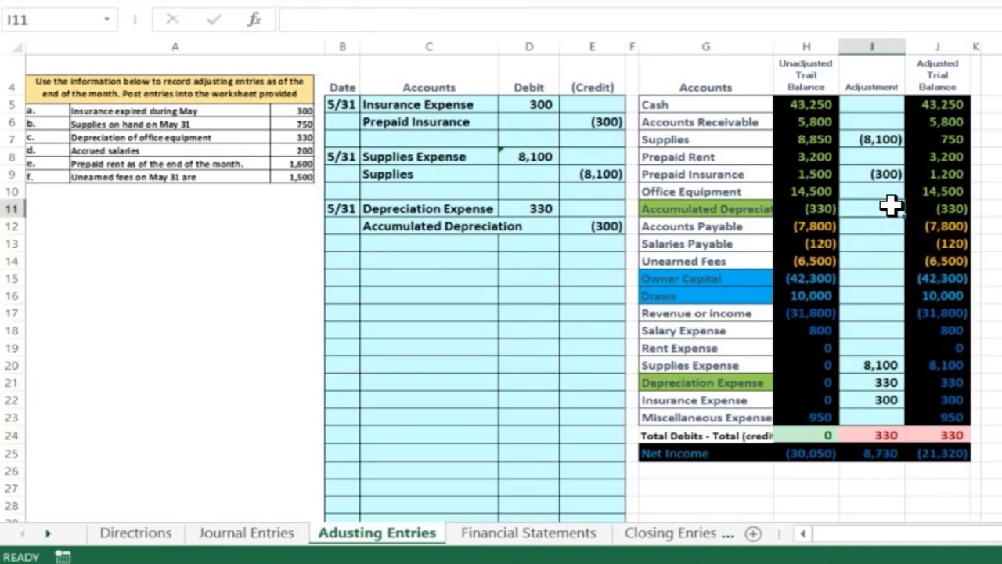
{"action": "type", "text": "="}
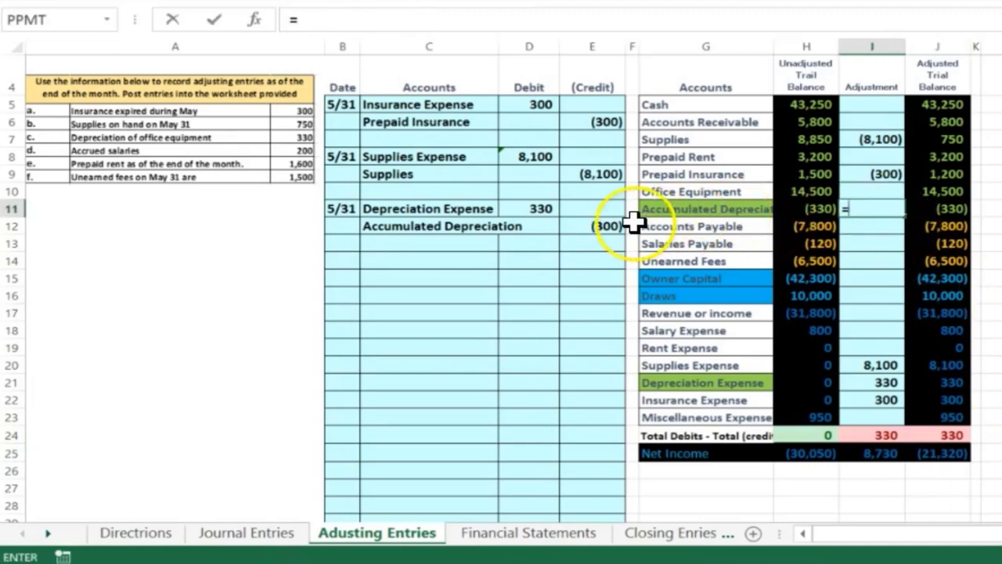
{"action": "left_click", "coordinate": [611, 226]}
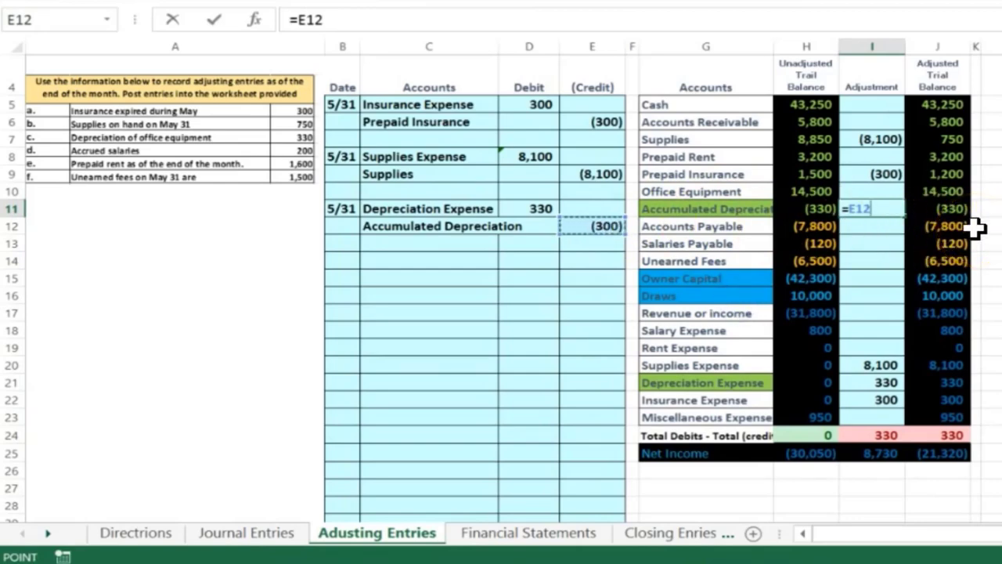
{"action": "key", "text": "BackSpace"}
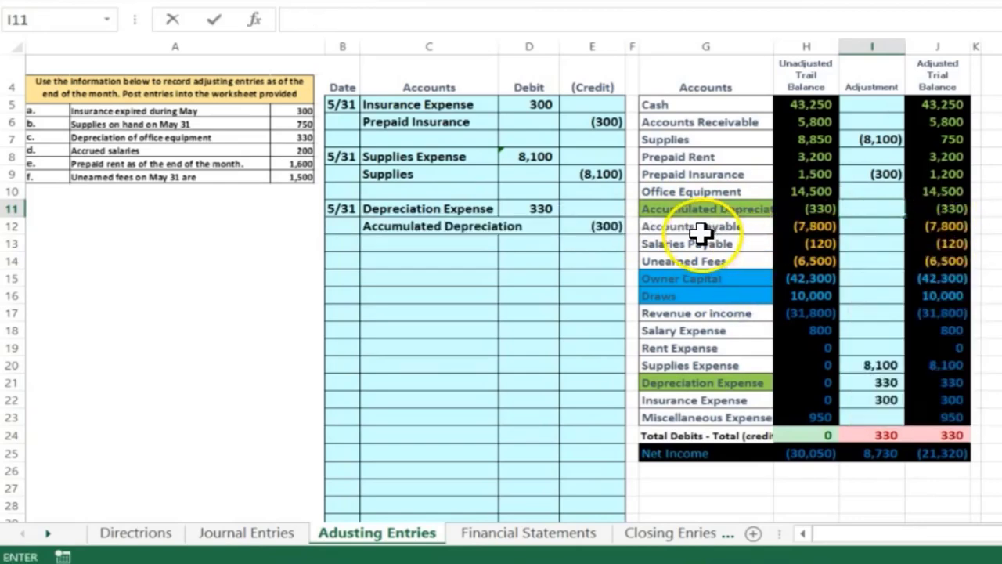
Step: Change the Accumulated Depreciation credit in cell E12 of the adjusting entry to -330
{"action": "left_click", "coordinate": [608, 226]}
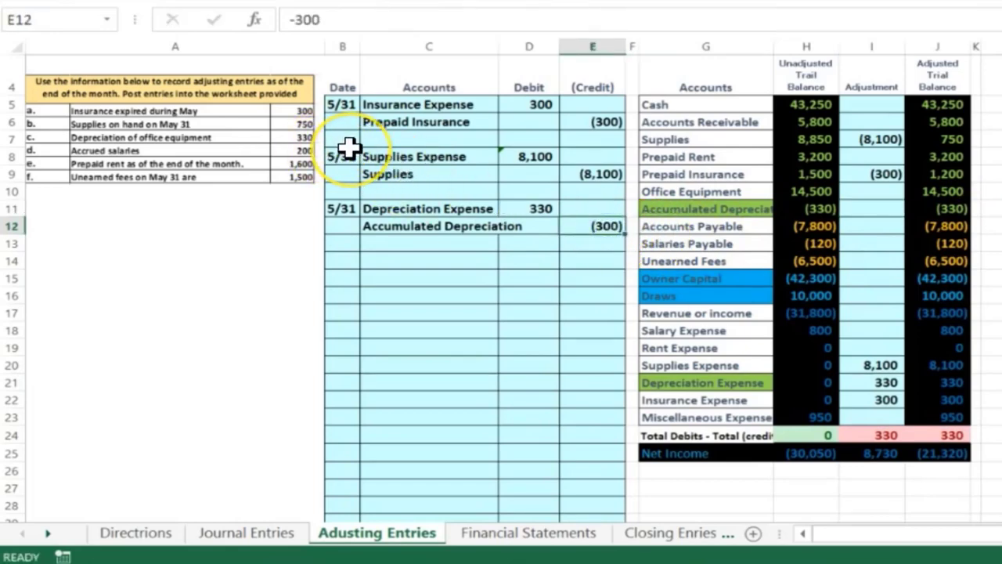
{"action": "type", "text": "-"}
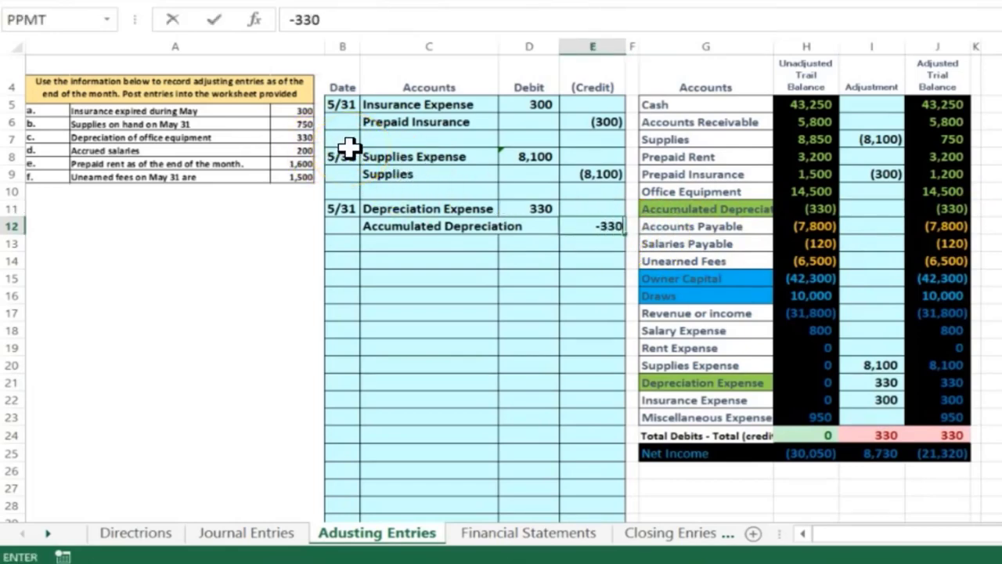
{"action": "key", "text": "Return"}
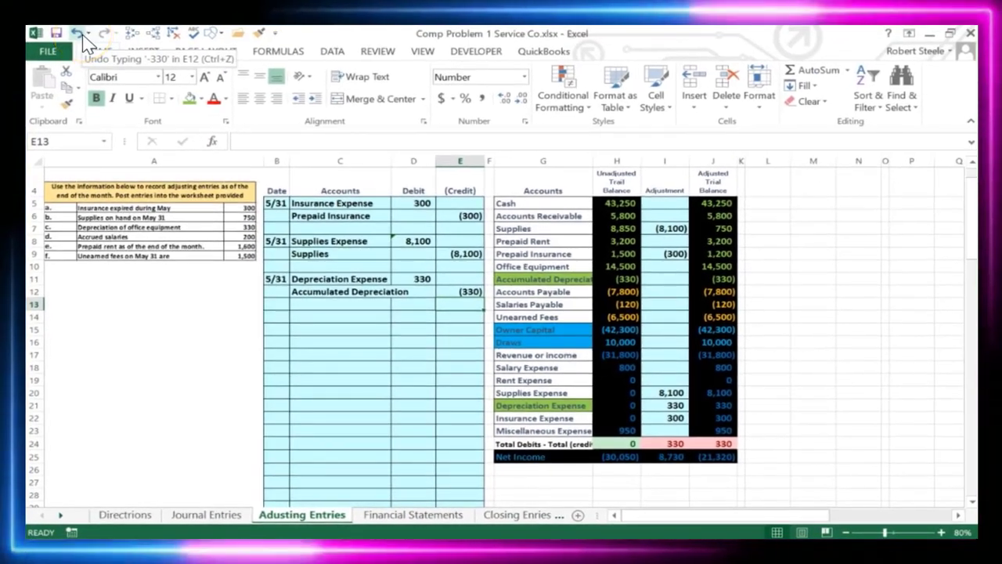
Step: Post the Accumulated Depreciation adjustment in cell I11 with the formula =E12, linking it to the journal entry's credit
{"action": "left_click", "coordinate": [671, 280]}
{"action": "type", "text": "="}
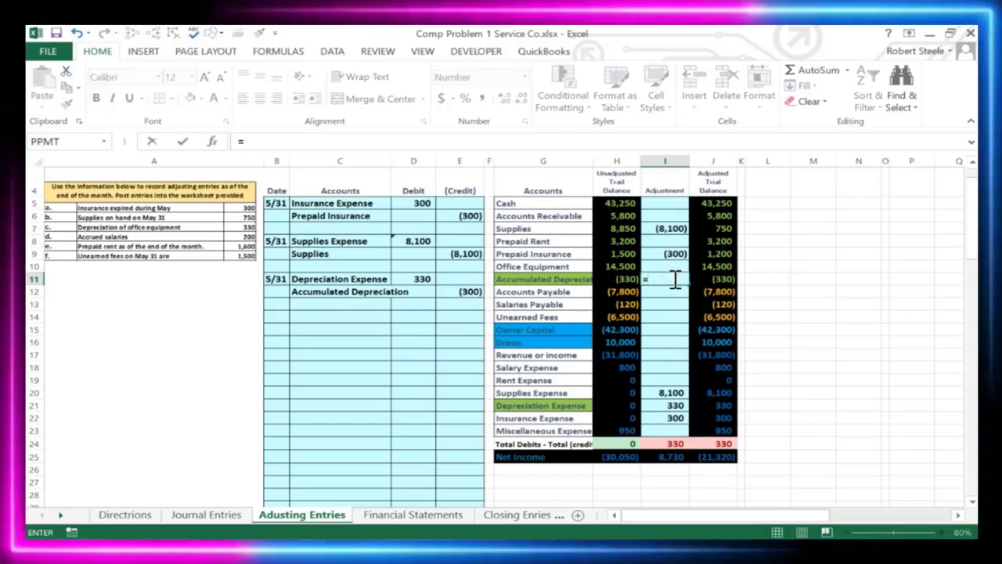
{"action": "left_click", "coordinate": [471, 291]}
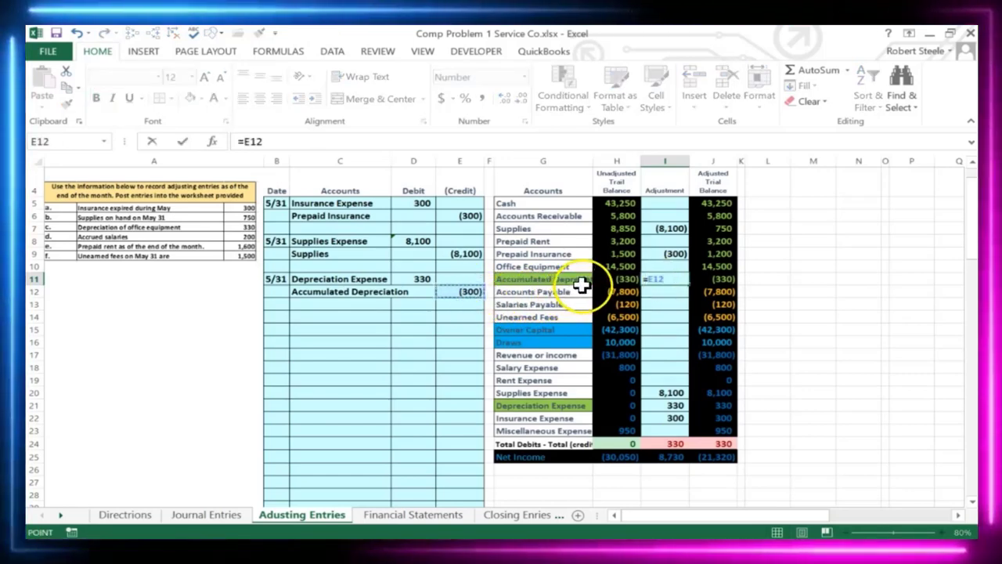
{"action": "key", "text": "Return"}
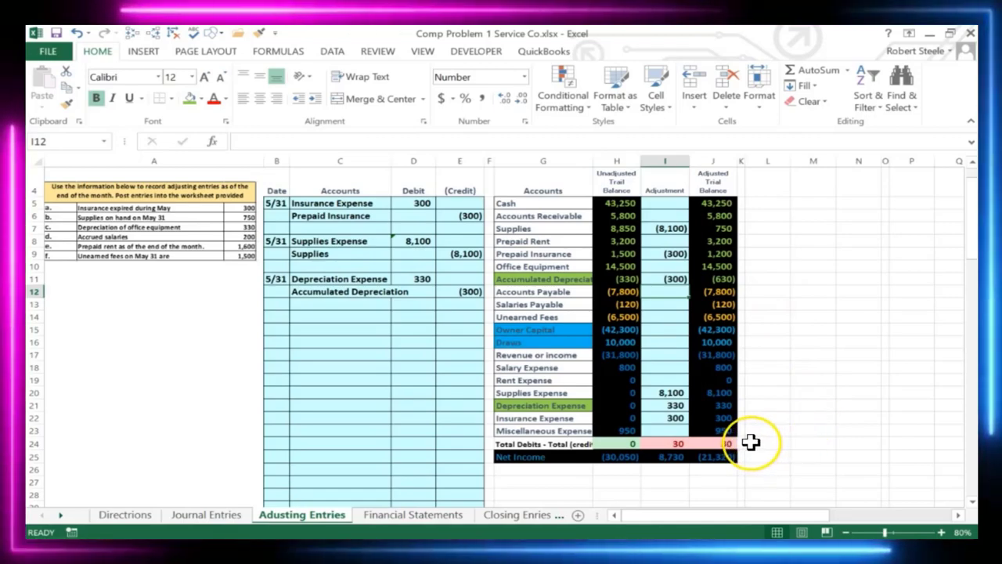
Step: Check the sum of the depreciation entry's debit and credit in D10:E12, and correct the Accumulated Depreciation credit in E12 to -330
{"action": "left_click", "coordinate": [415, 269]}
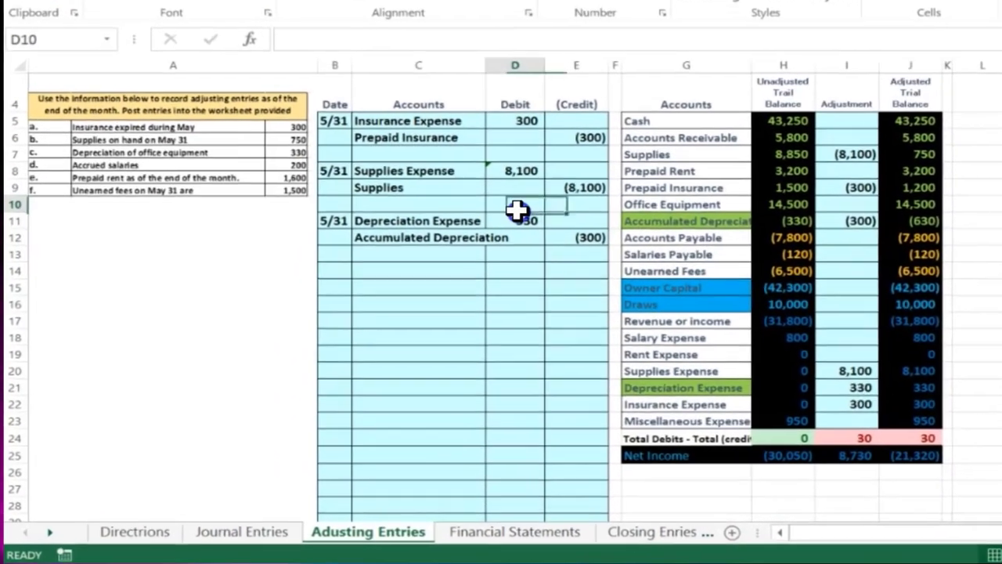
{"action": "left_click_drag", "start_coordinate": [517, 210], "coordinate": [577, 229]}
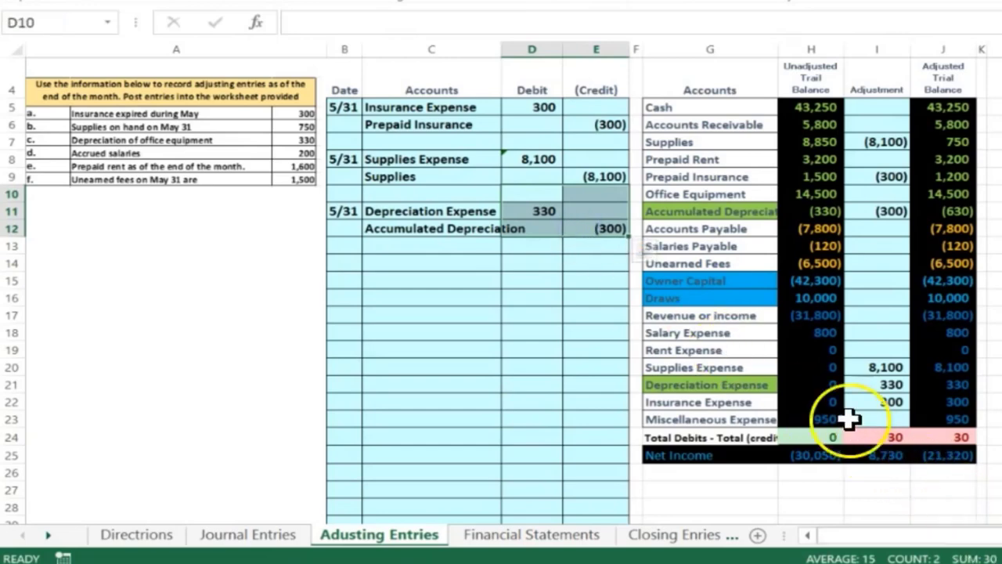
{"action": "left_click", "coordinate": [607, 227]}
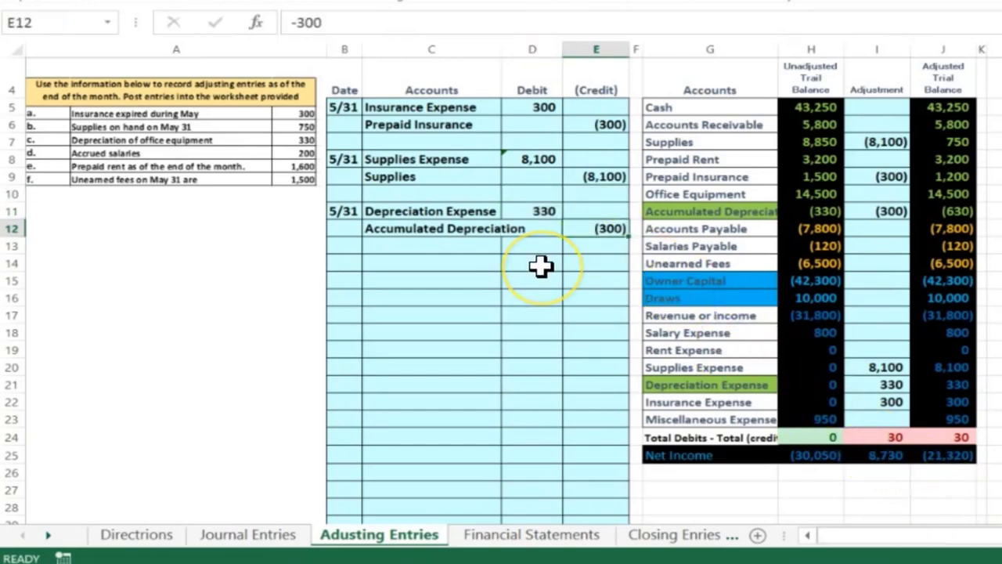
{"action": "key", "text": "Delete"}
{"action": "key", "text": "Down"}
{"action": "key", "text": "Up"}
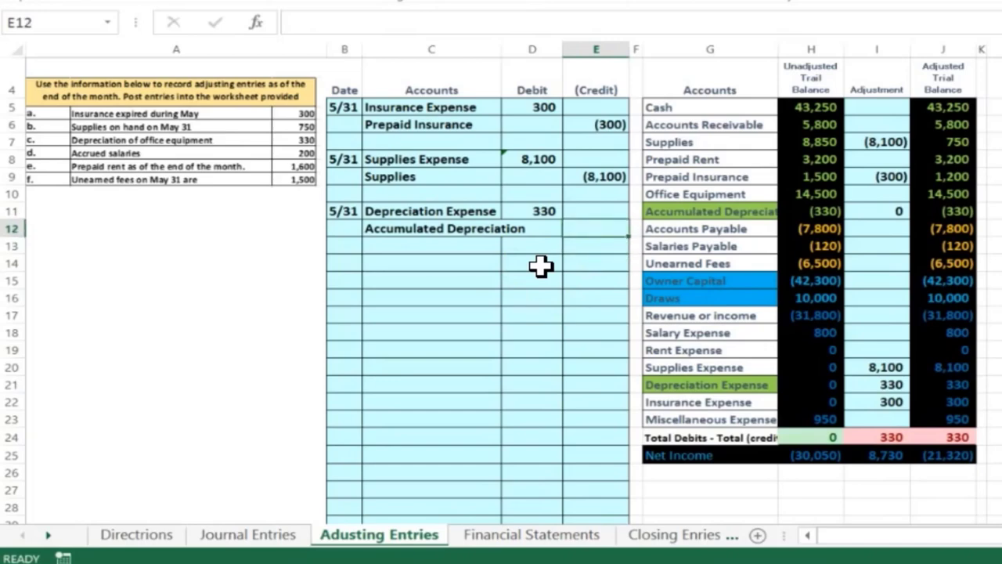
{"action": "type", "text": "-330"}
{"action": "key", "text": "Return"}
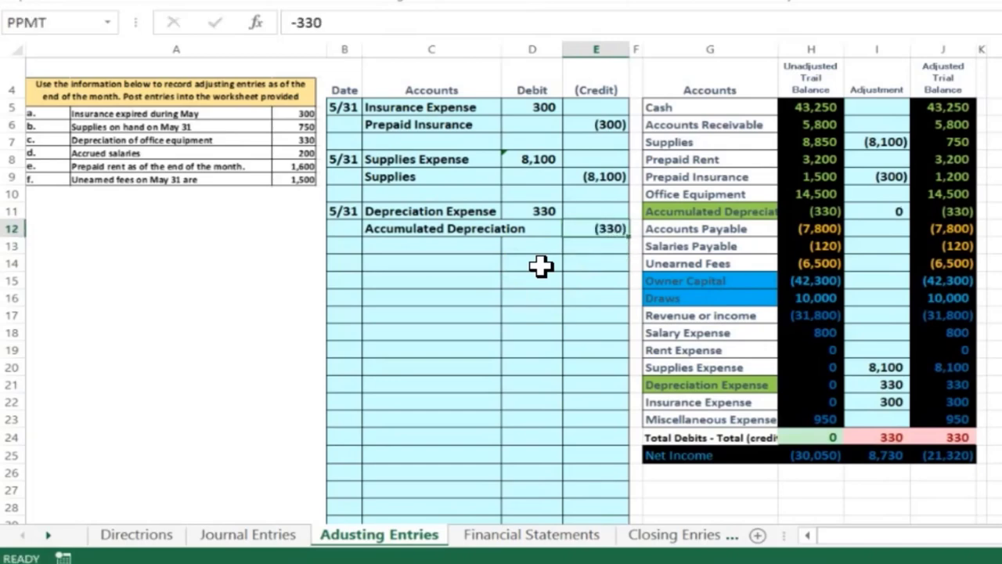
Step: Link the Accumulated Depreciation adjustment in I11 to the corrected credit with the formula =E12
{"action": "left_click", "coordinate": [893, 209]}
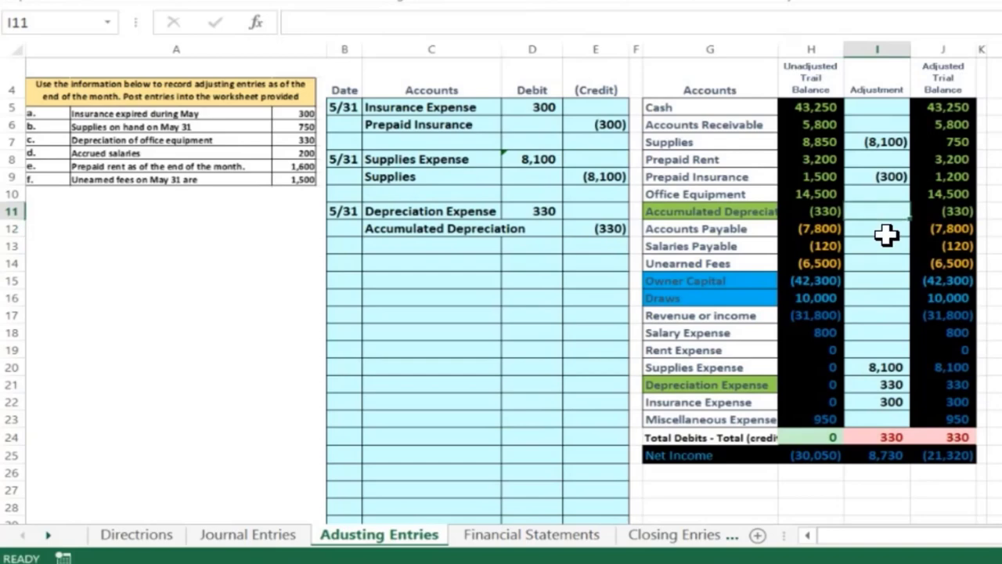
{"action": "type", "text": "="}
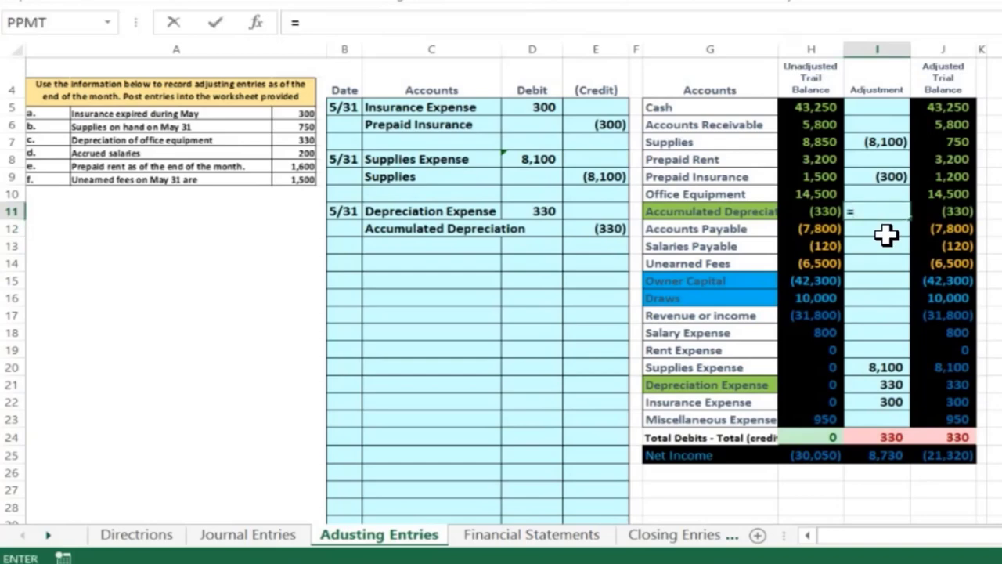
{"action": "left_click", "coordinate": [611, 228]}
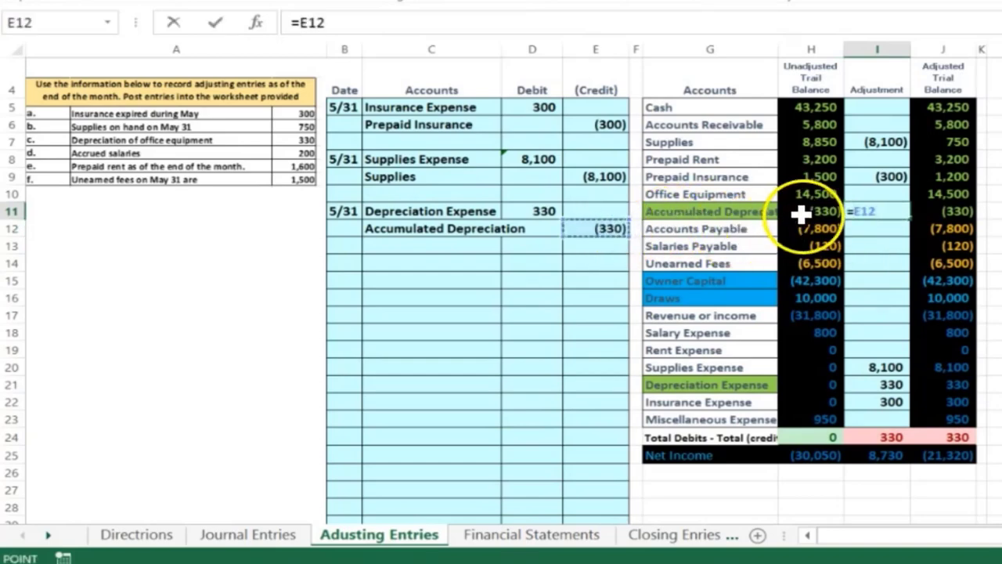
{"action": "key", "text": "Return"}
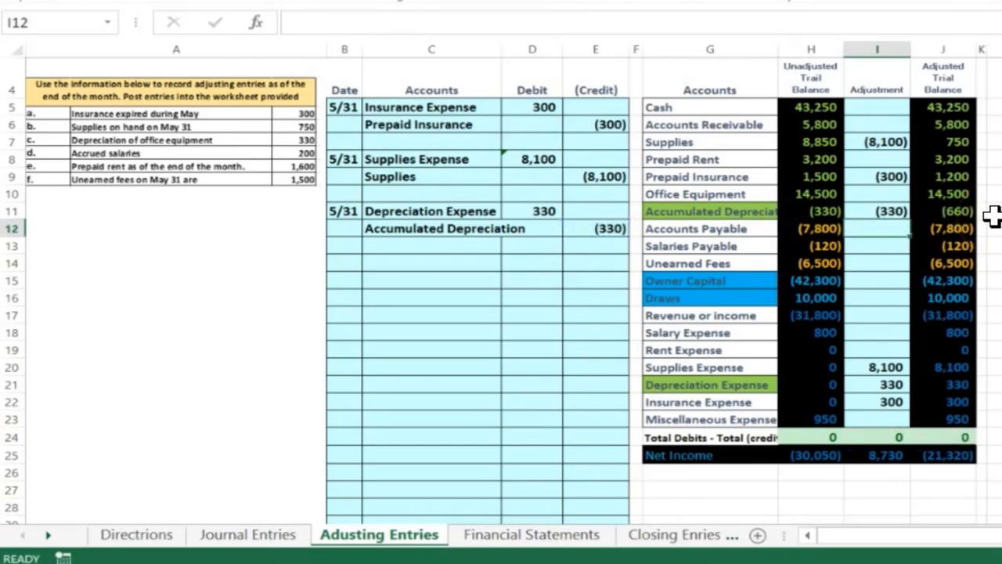
Step: Compare the sum of Office Equipment and Accumulated Depreciation in the unadjusted (H10:H11) and adjusted (J10:J11) trial balances
{"action": "left_click", "coordinate": [973, 211]}
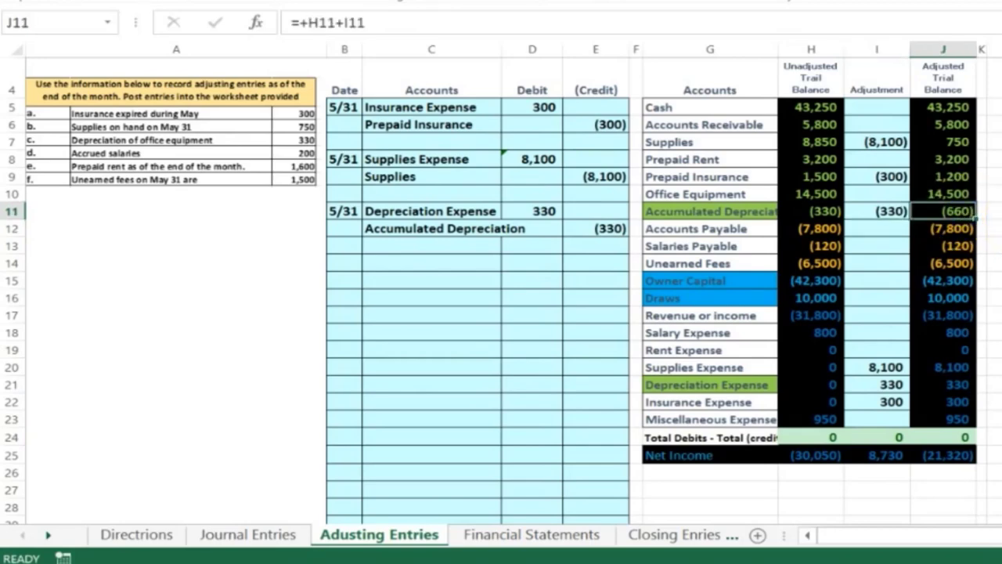
{"action": "left_click", "coordinate": [820, 192]}
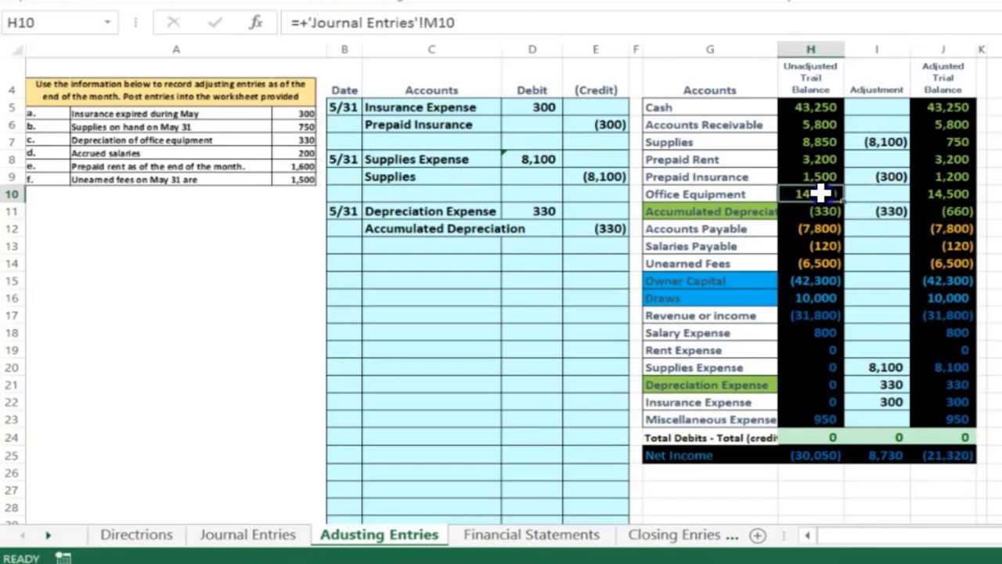
{"action": "left_click_drag", "start_coordinate": [819, 193], "coordinate": [822, 210]}
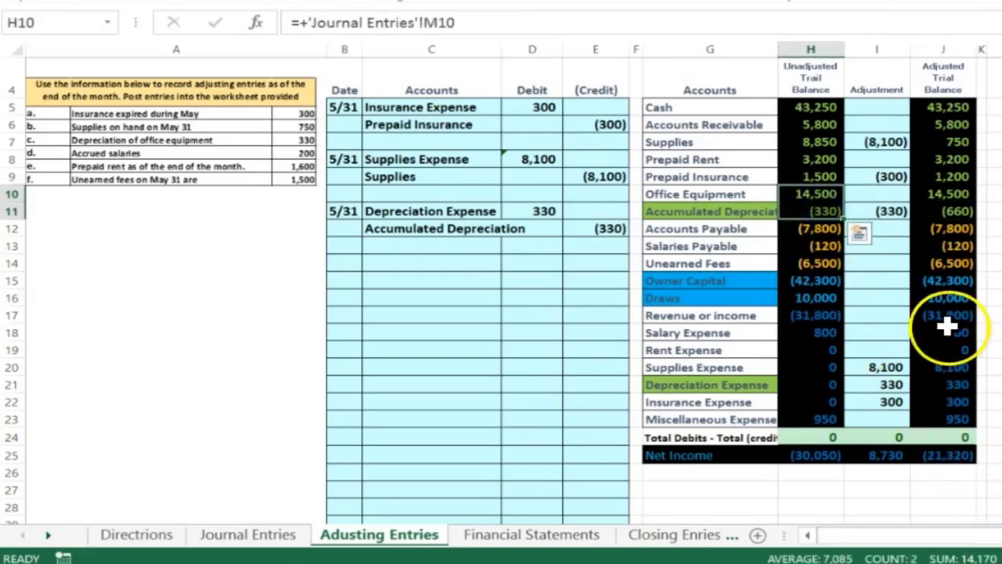
{"action": "left_click", "coordinate": [957, 195]}
{"action": "left_click_drag", "start_coordinate": [957, 195], "coordinate": [954, 210]}
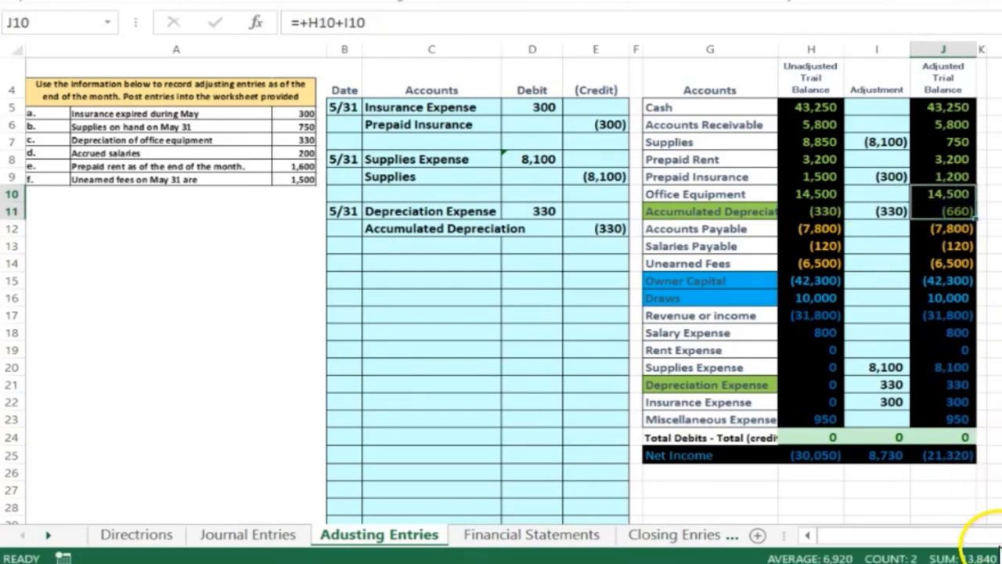
Step: Enter the date 5/31 in cell B14 for the next adjusting entry
{"action": "left_click", "coordinate": [354, 264]}
{"action": "type", "text": "5/31"}
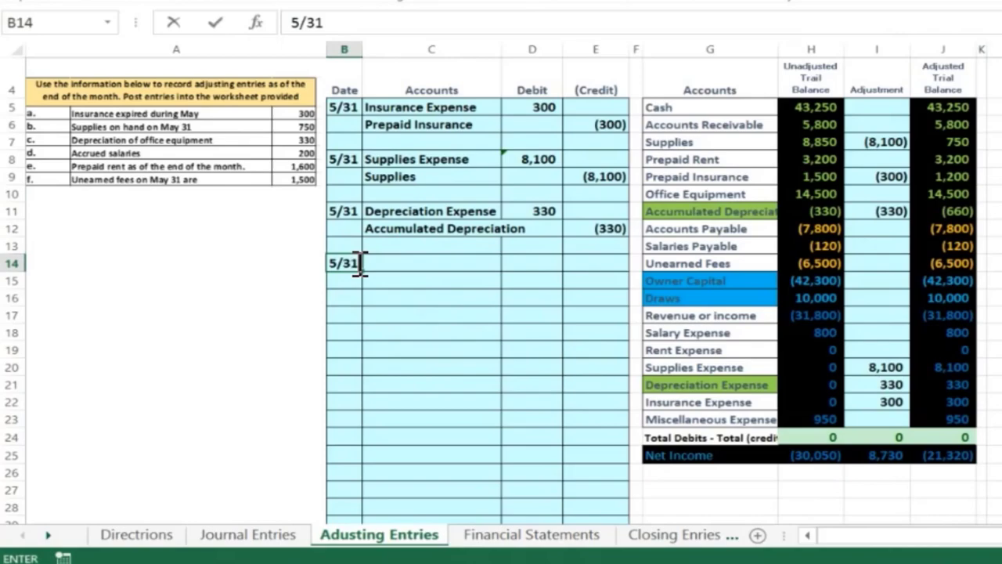
{"action": "key", "text": "Return"}
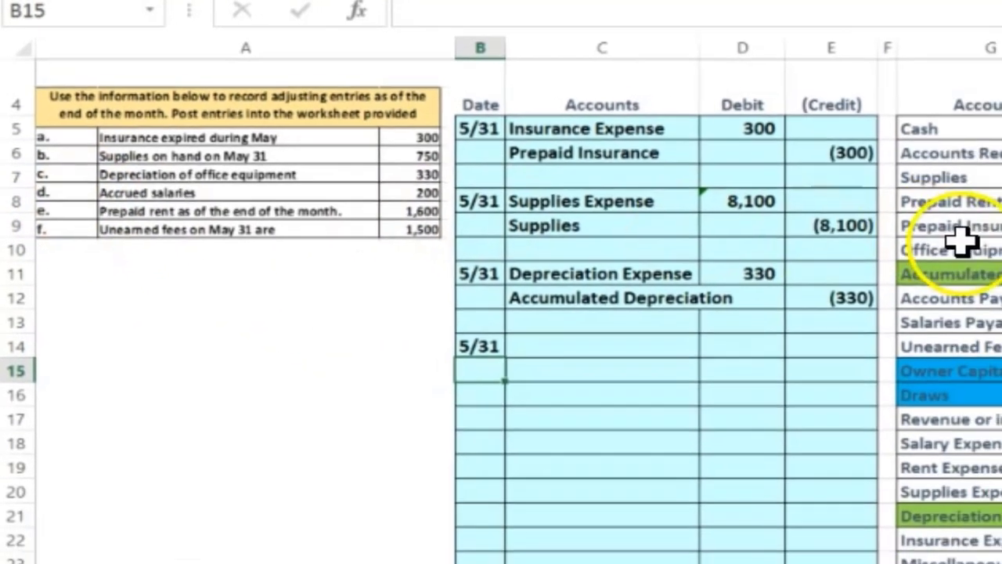
Step: Remove the green fill from the Accumulated Depreciation and Depreciation Expense account names in G11 and G21
{"action": "left_click", "coordinate": [986, 294]}
{"action": "right_click", "coordinate": [719, 205]}
{"action": "left_click", "coordinate": [822, 118]}
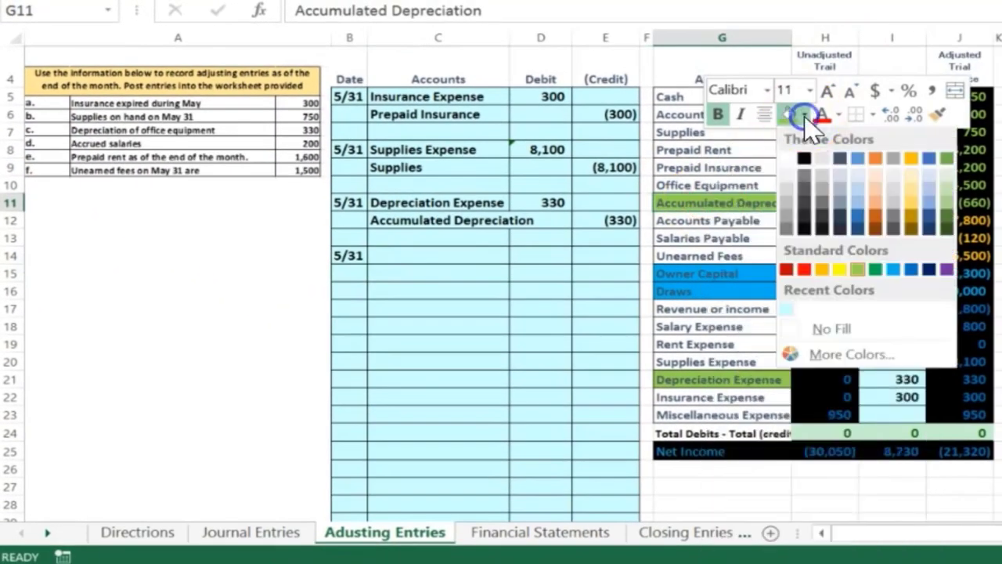
{"action": "left_click", "coordinate": [847, 327]}
{"action": "left_click", "coordinate": [736, 379]}
{"action": "right_click", "coordinate": [736, 379]}
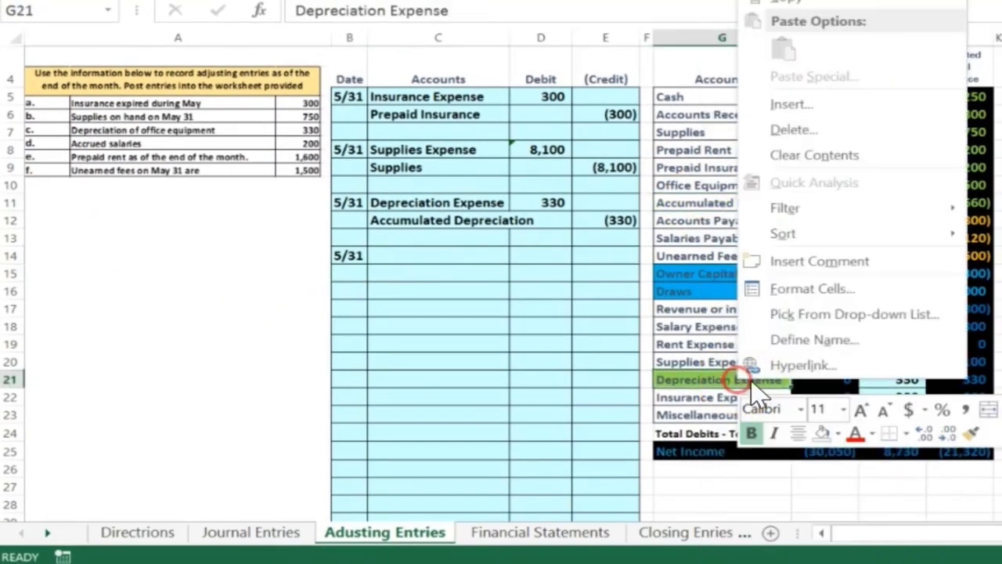
{"action": "left_click", "coordinate": [821, 432]}
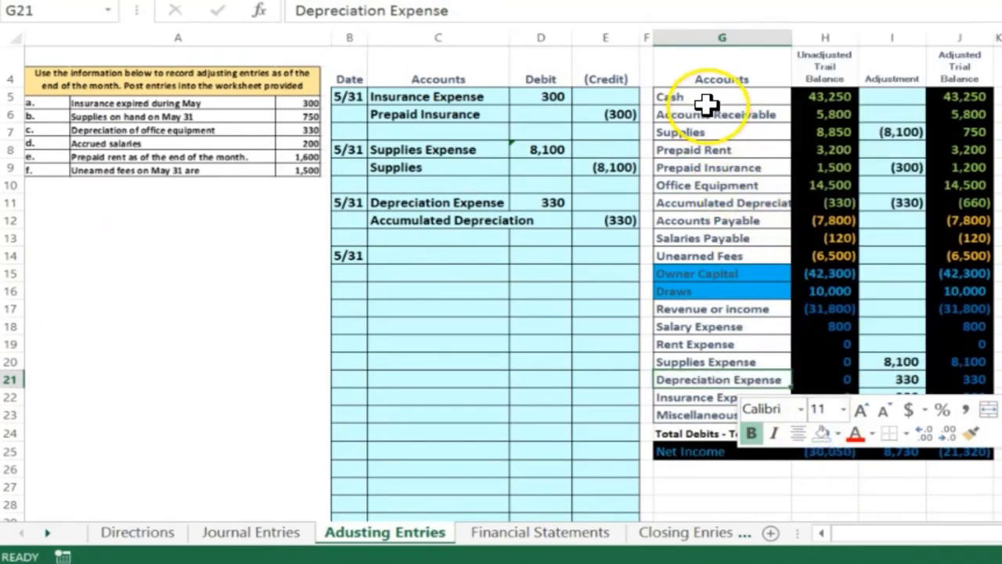
Step: Review the balance sheet accounts in G5:G14 and highlight Salaries Payable in G13 with a light green fill
{"action": "left_click_drag", "start_coordinate": [704, 94], "coordinate": [716, 250]}
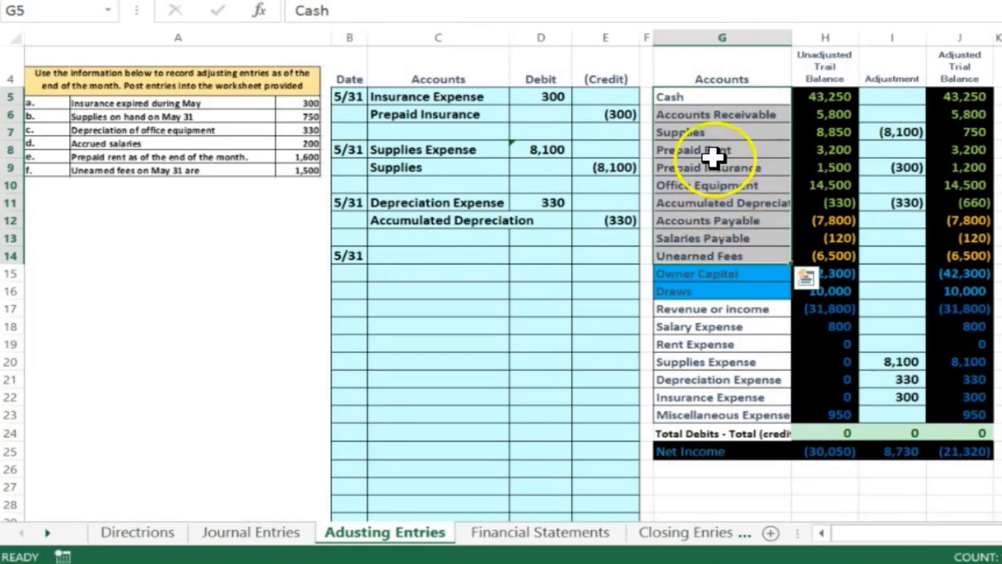
{"action": "left_click", "coordinate": [729, 237]}
{"action": "right_click", "coordinate": [729, 237]}
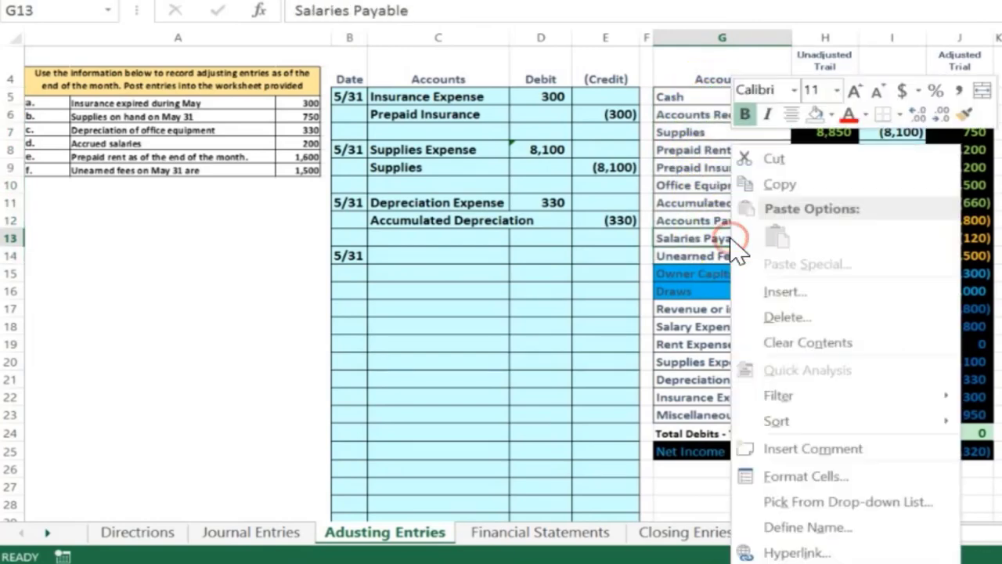
{"action": "left_click", "coordinate": [834, 115]}
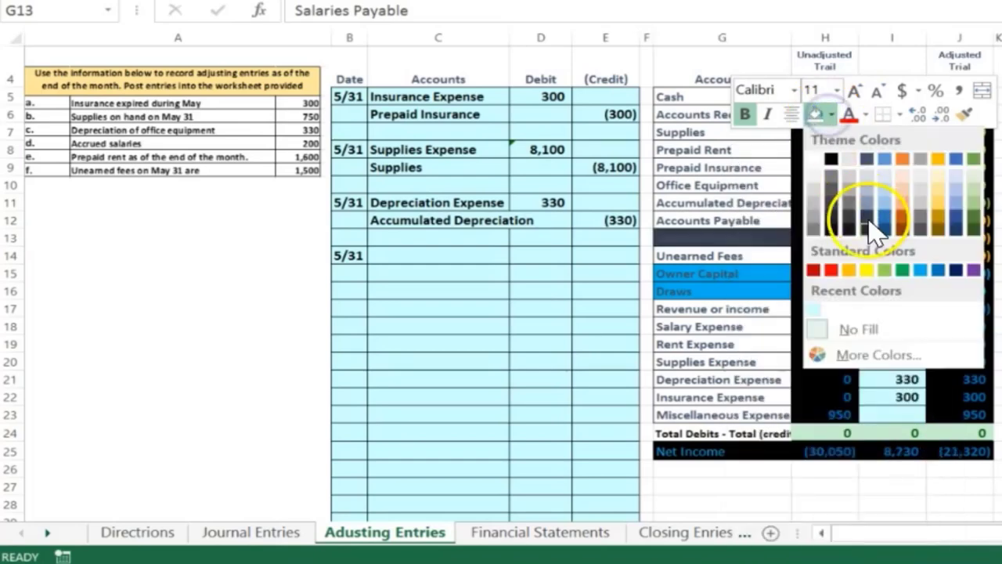
{"action": "left_click", "coordinate": [885, 268]}
Step: Review the income statement accounts in G17:G23 and highlight Salary Expense in G18 with the same green fill
{"action": "left_click_drag", "start_coordinate": [731, 309], "coordinate": [728, 405]}
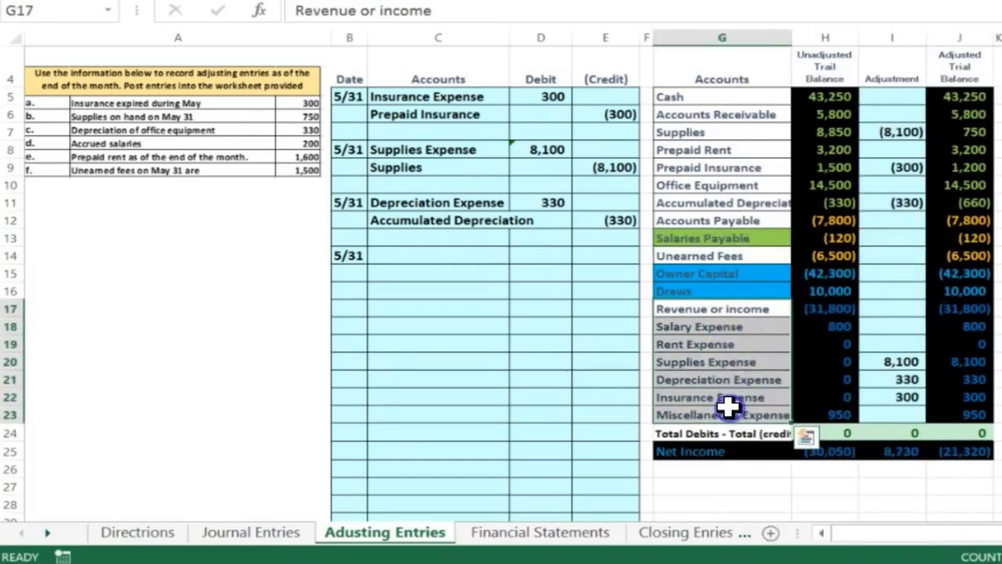
{"action": "left_click", "coordinate": [725, 325]}
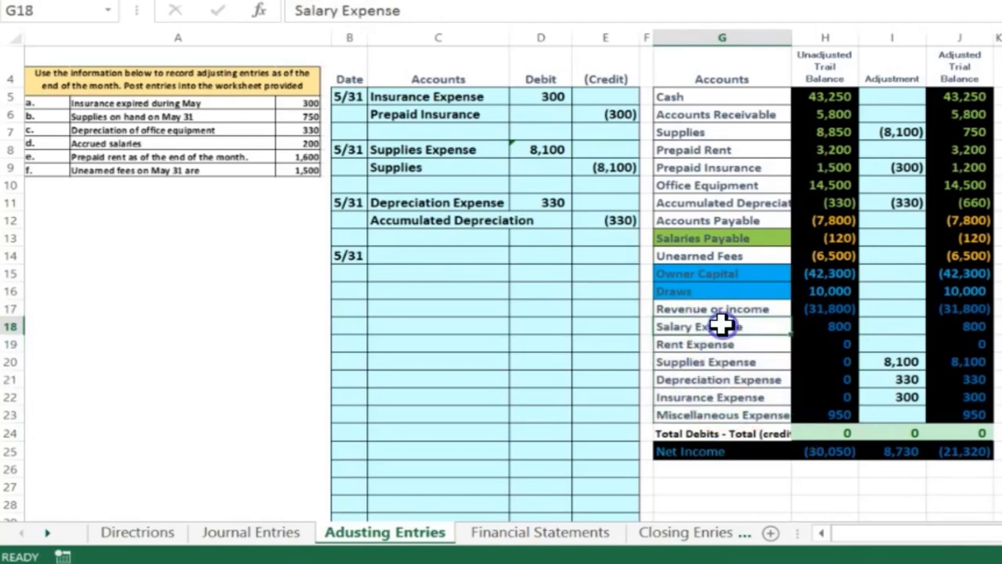
{"action": "right_click", "coordinate": [722, 326]}
{"action": "left_click", "coordinate": [810, 381]}
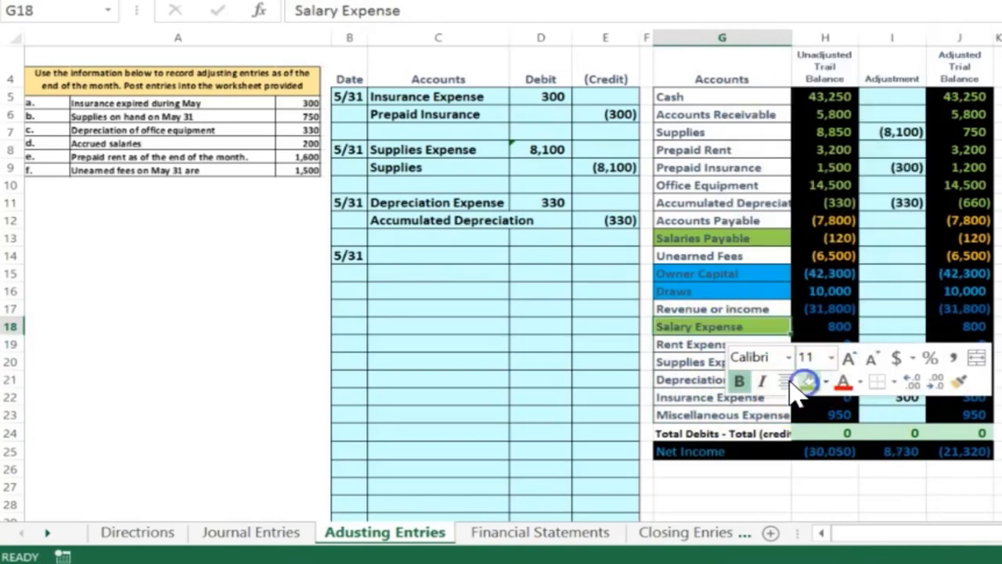
{"action": "left_click", "coordinate": [596, 328]}
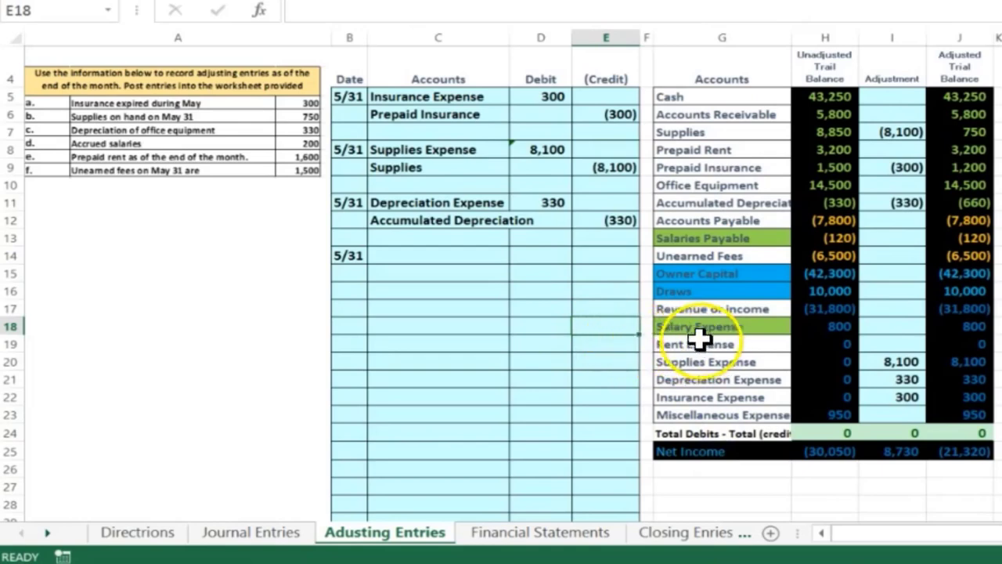
Step: Copy the Salary Expense account name from G18 and paste it as values into C14
{"action": "left_click_drag", "start_coordinate": [687, 326], "coordinate": [950, 405]}
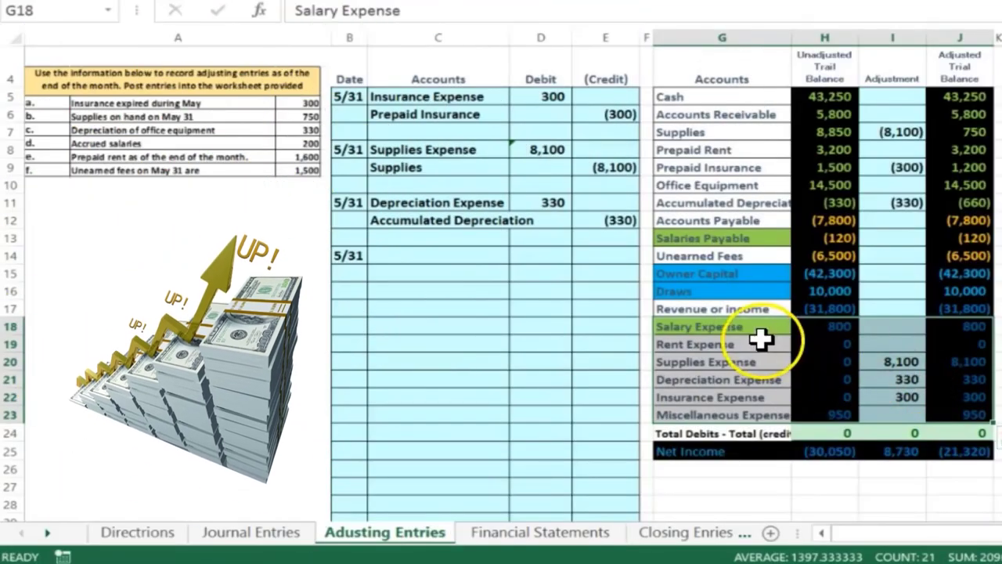
{"action": "left_click", "coordinate": [697, 324]}
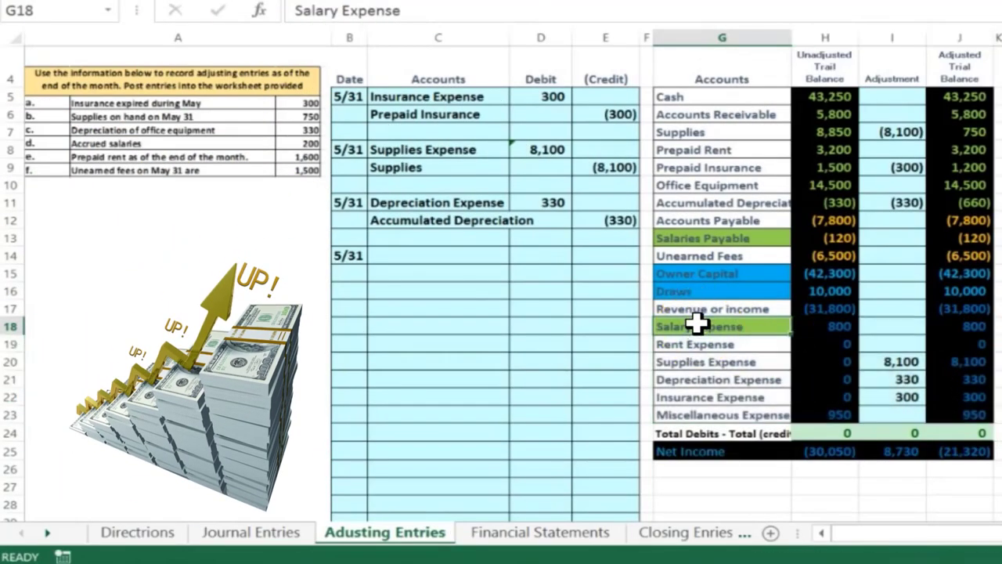
{"action": "right_click", "coordinate": [697, 324]}
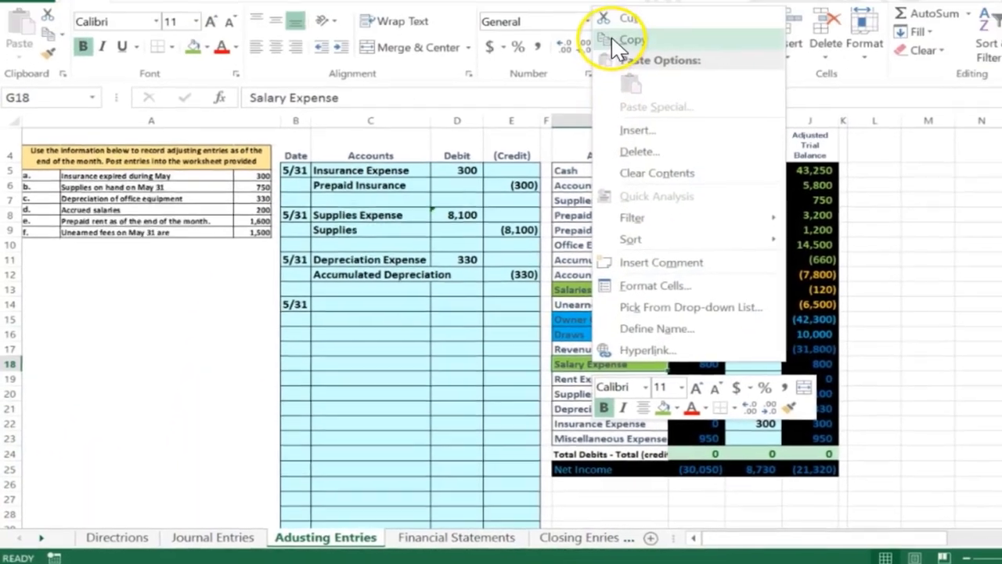
{"action": "left_click", "coordinate": [614, 39]}
{"action": "left_click", "coordinate": [338, 304]}
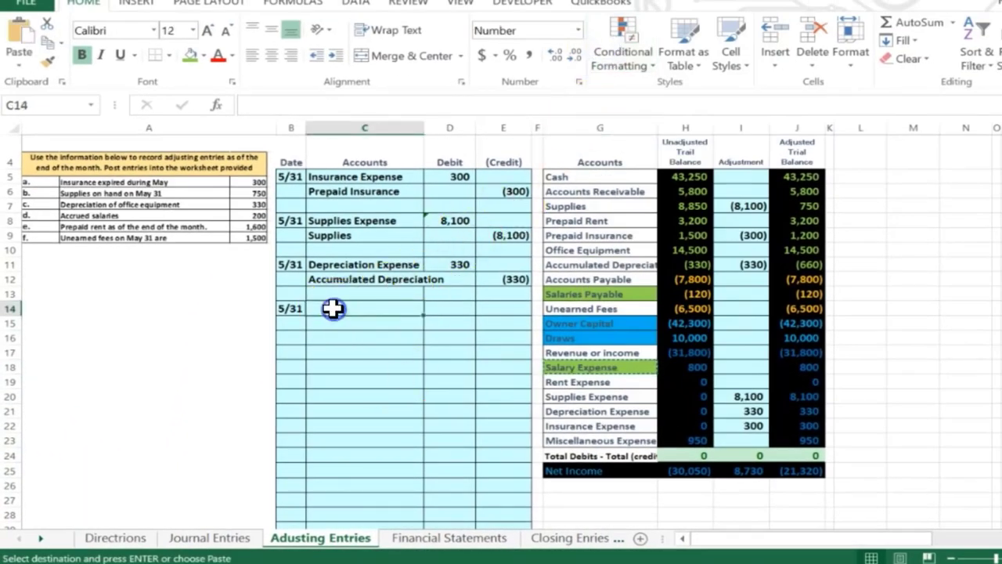
{"action": "right_click", "coordinate": [333, 309]}
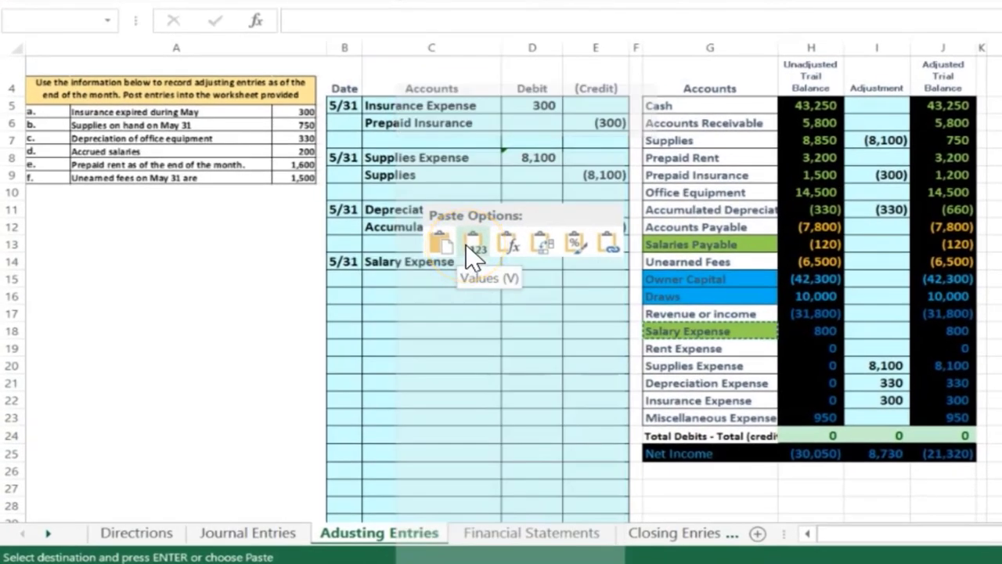
{"action": "left_click", "coordinate": [472, 244]}
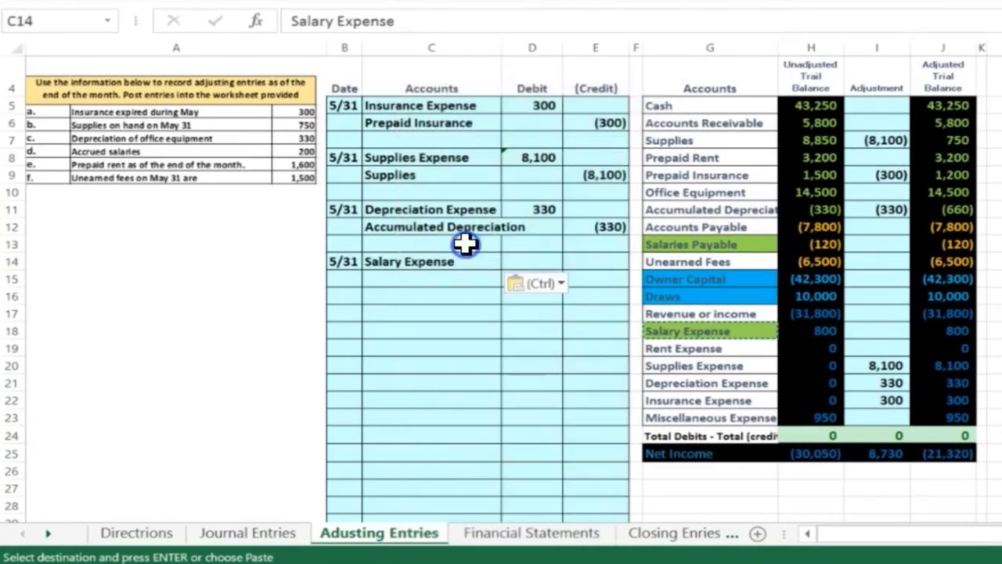
Step: Copy the Salaries Payable account name from G13 and paste it as values into C15
{"action": "left_click", "coordinate": [411, 283]}
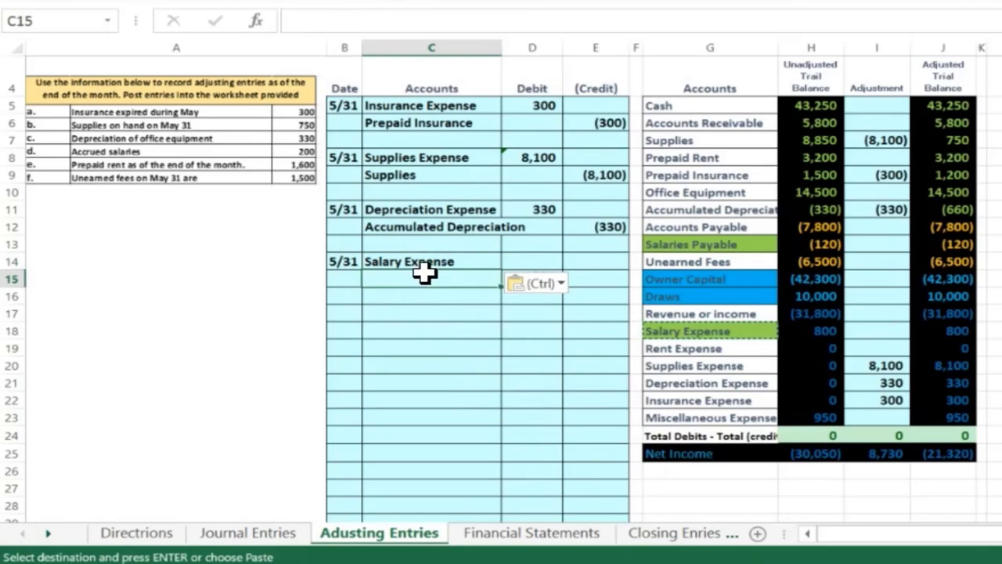
{"action": "left_click", "coordinate": [672, 246]}
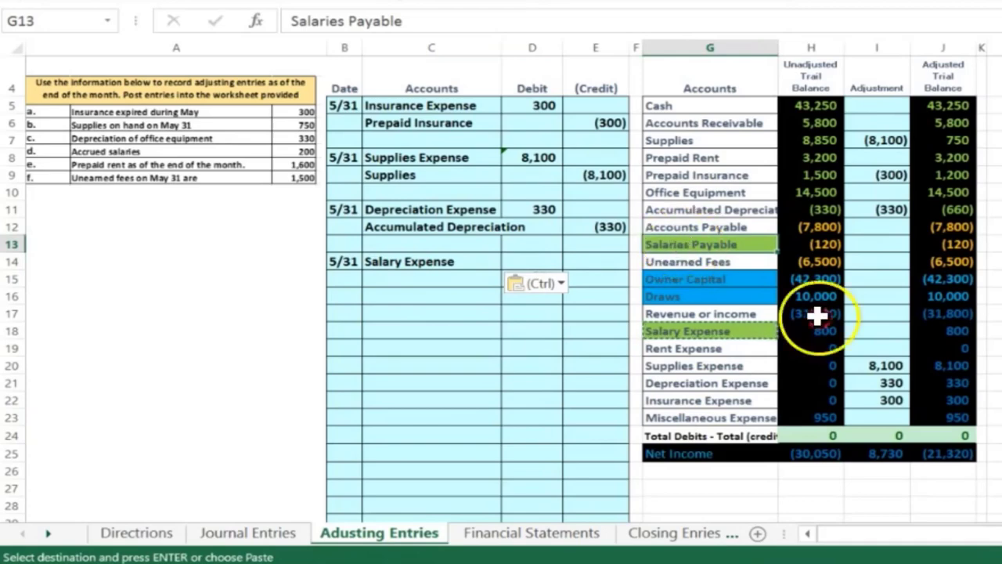
{"action": "right_click", "coordinate": [684, 245]}
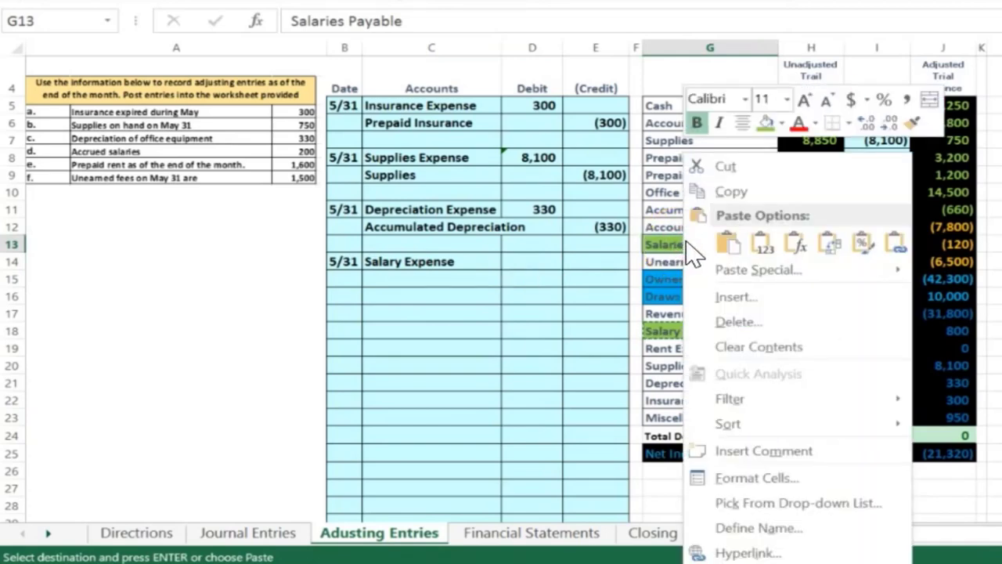
{"action": "left_click", "coordinate": [718, 192]}
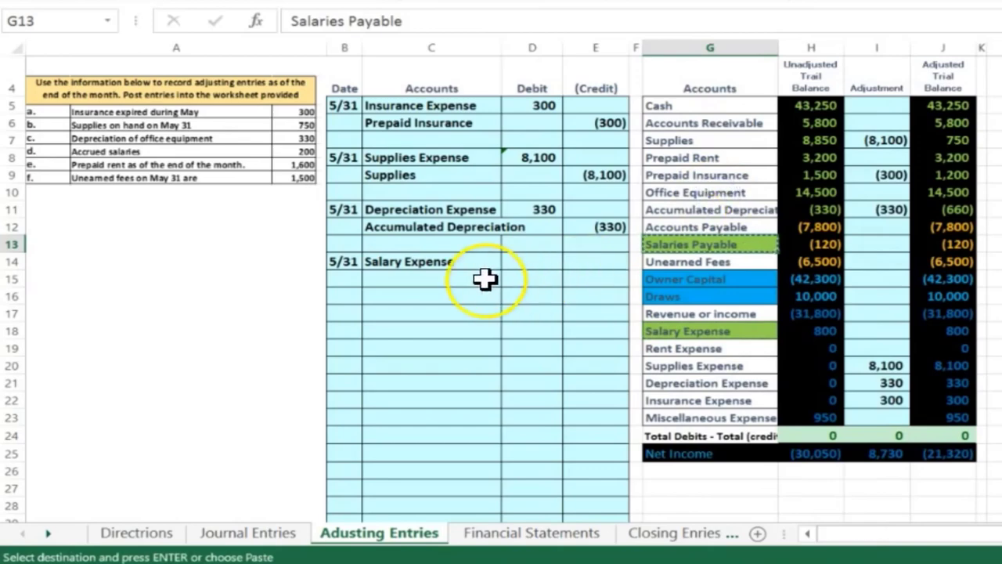
{"action": "left_click", "coordinate": [437, 279]}
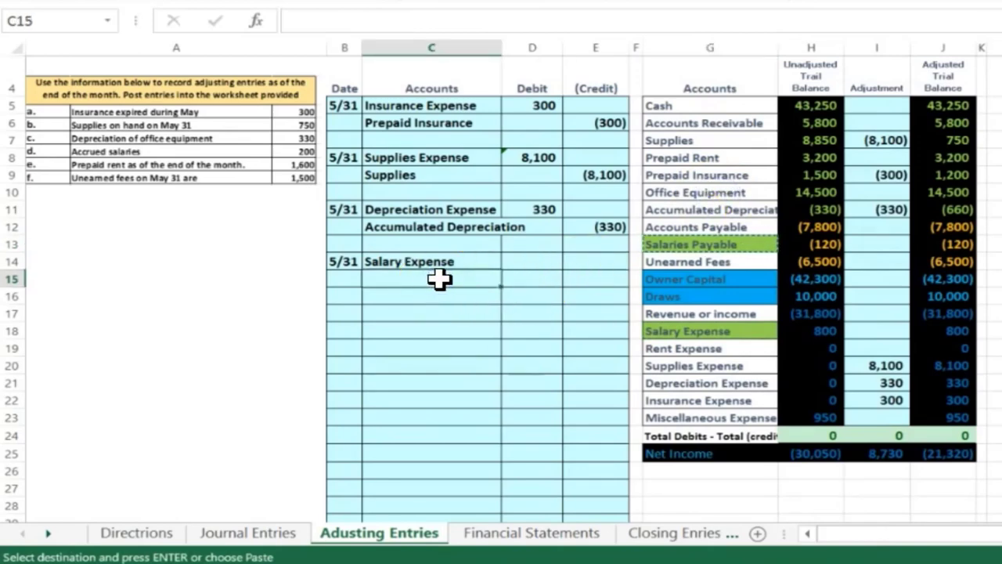
{"action": "right_click", "coordinate": [439, 281]}
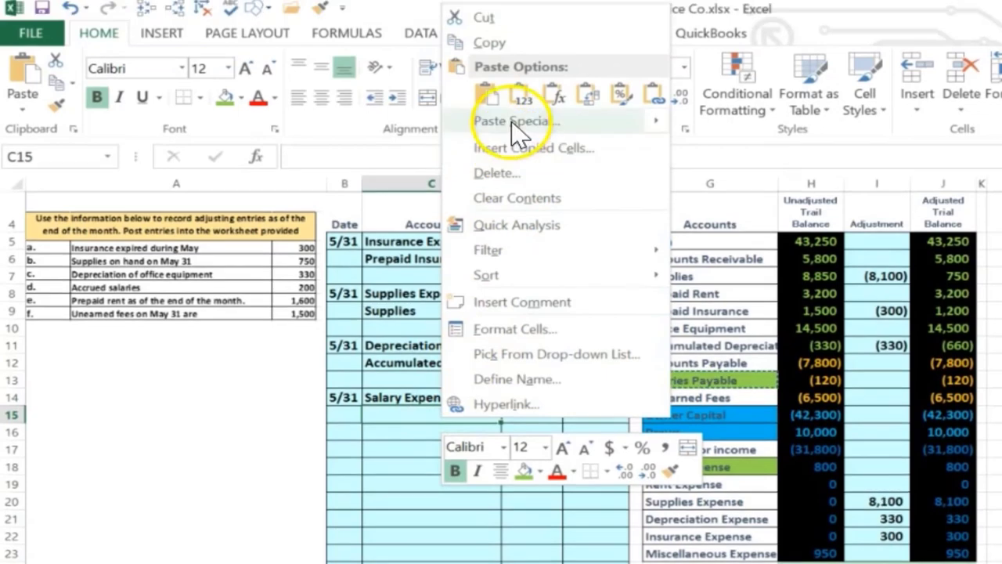
{"action": "left_click", "coordinate": [519, 103]}
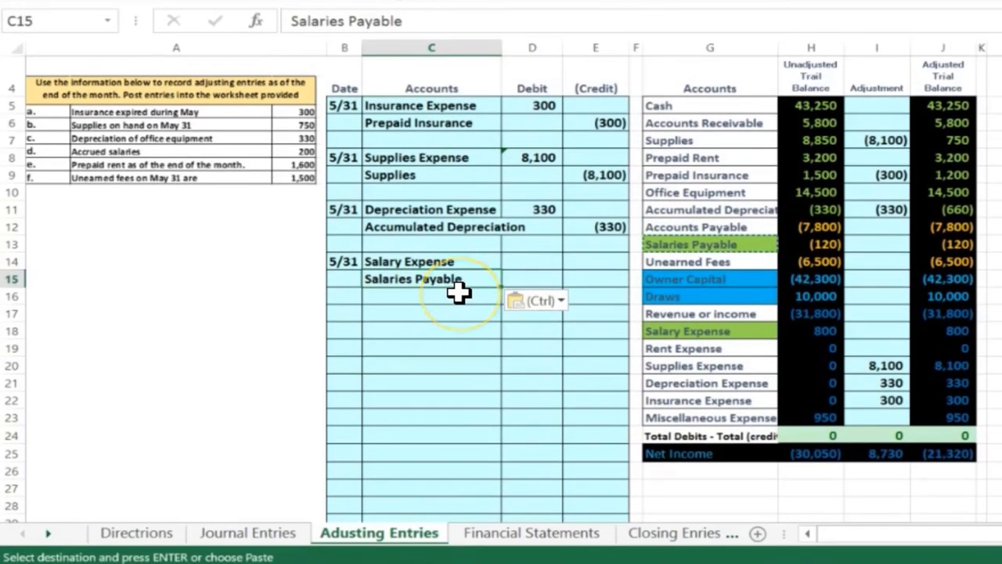
{"action": "left_click", "coordinate": [509, 274]}
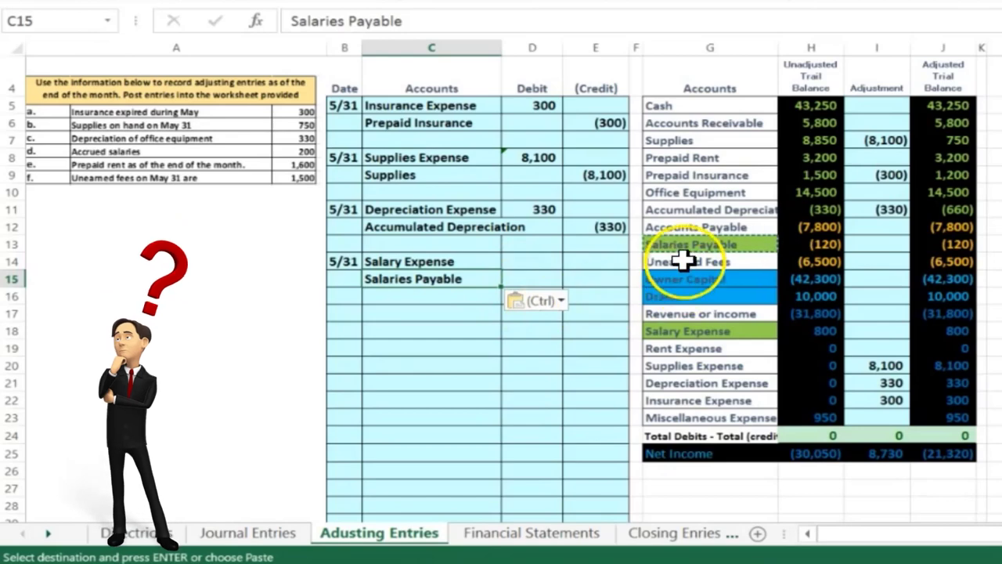
Step: Check the Salaries Payable balances in row 13 and switch to Calculator to compute 200-120
{"action": "left_click_drag", "start_coordinate": [678, 247], "coordinate": [937, 243]}
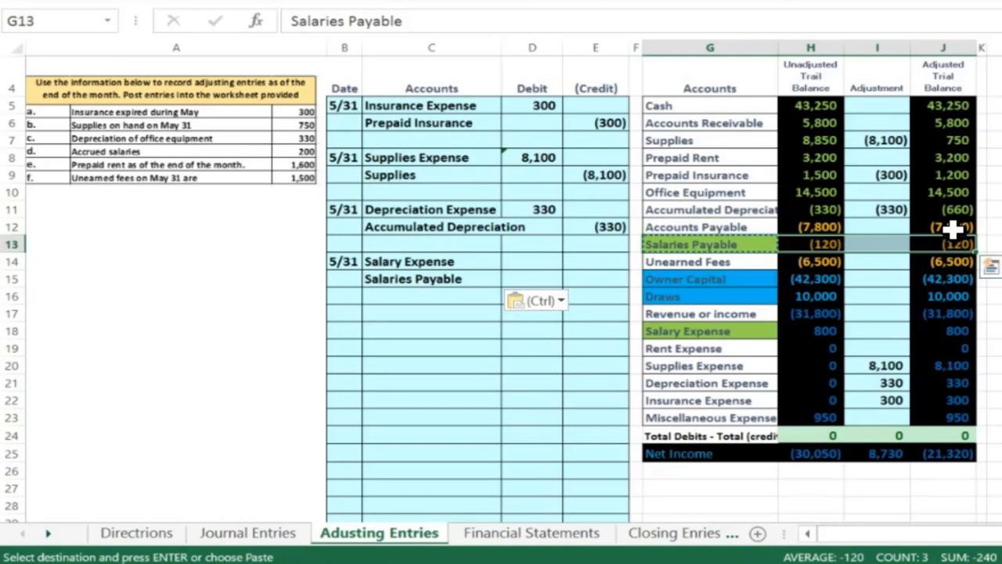
{"action": "left_click", "coordinate": [955, 242]}
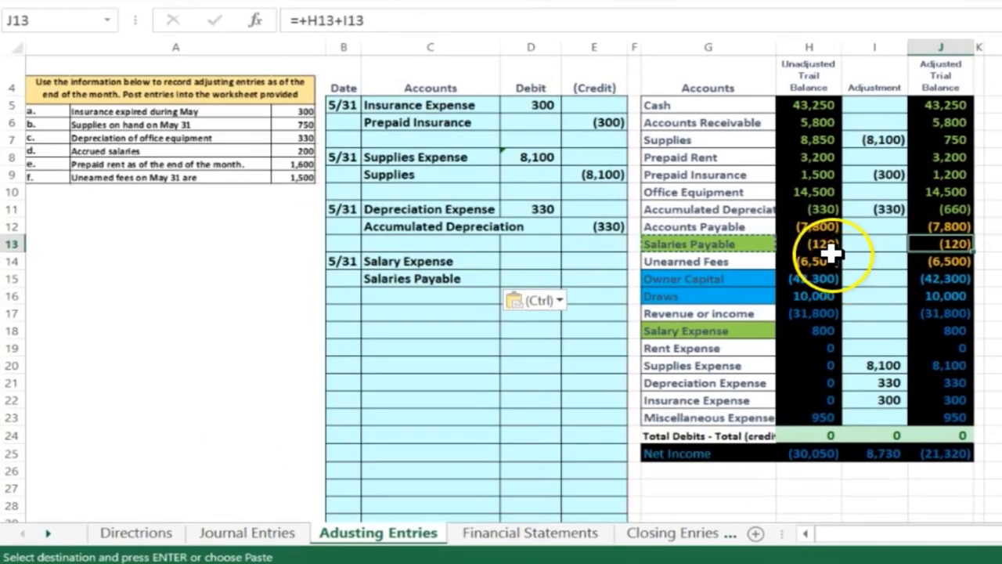
{"action": "left_click", "coordinate": [41, 539]}
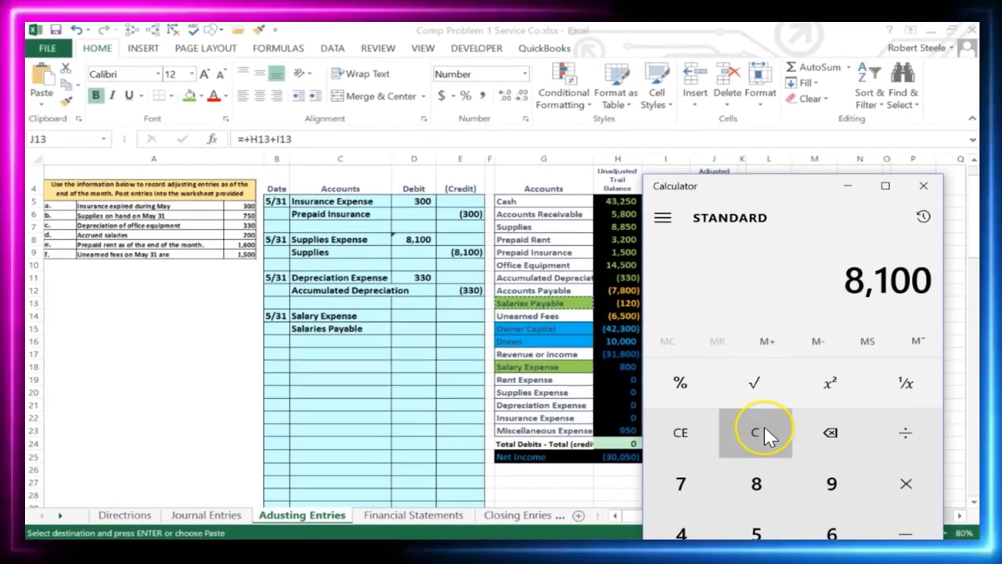
{"action": "left_click", "coordinate": [995, 423]}
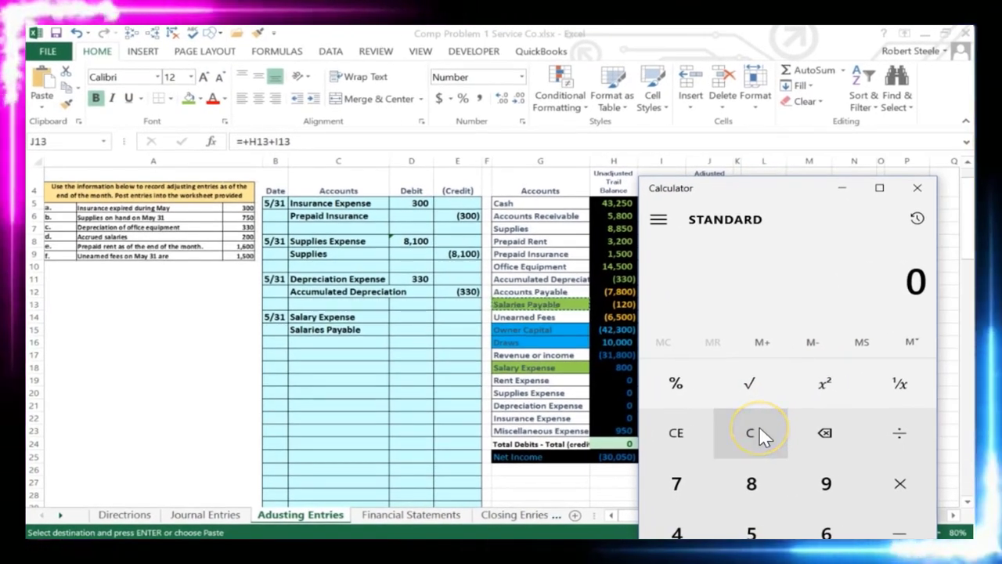
{"action": "type", "text": "200-120"}
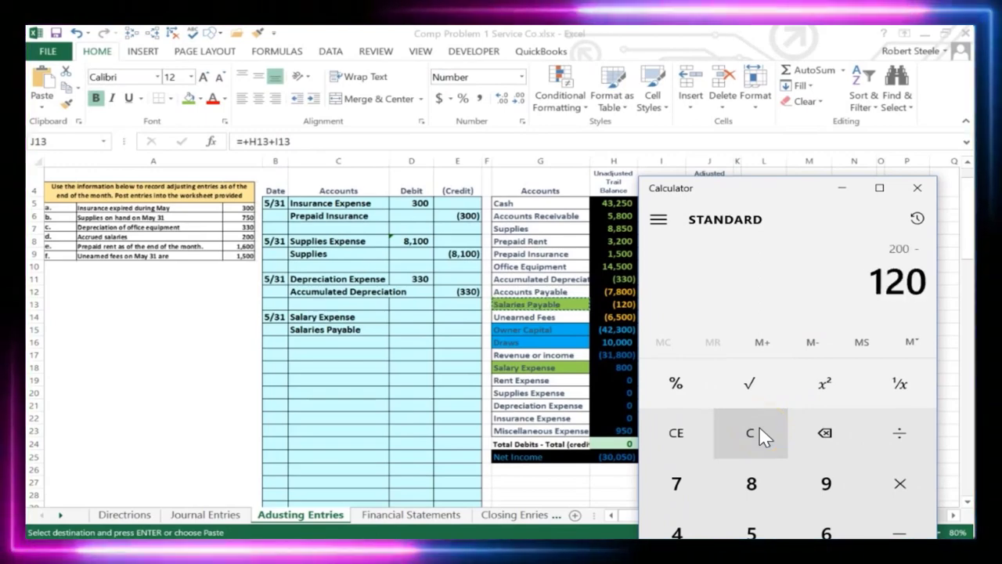
{"action": "key", "text": "Return"}
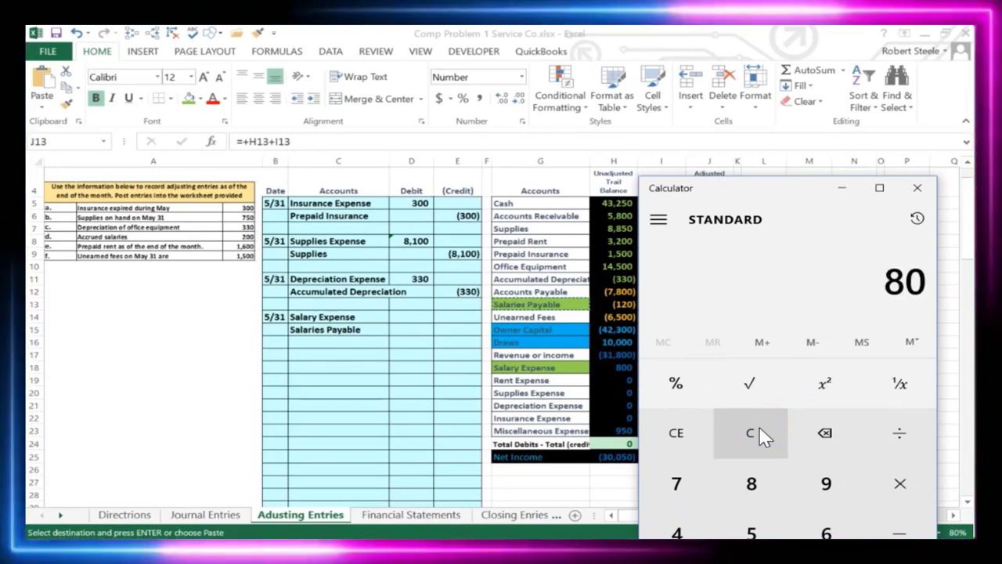
Step: Return to the Excel worksheet and enter 80 in D14 as the Salary Expense debit
{"action": "left_click", "coordinate": [416, 316]}
{"action": "key", "text": "ctrl+v"}
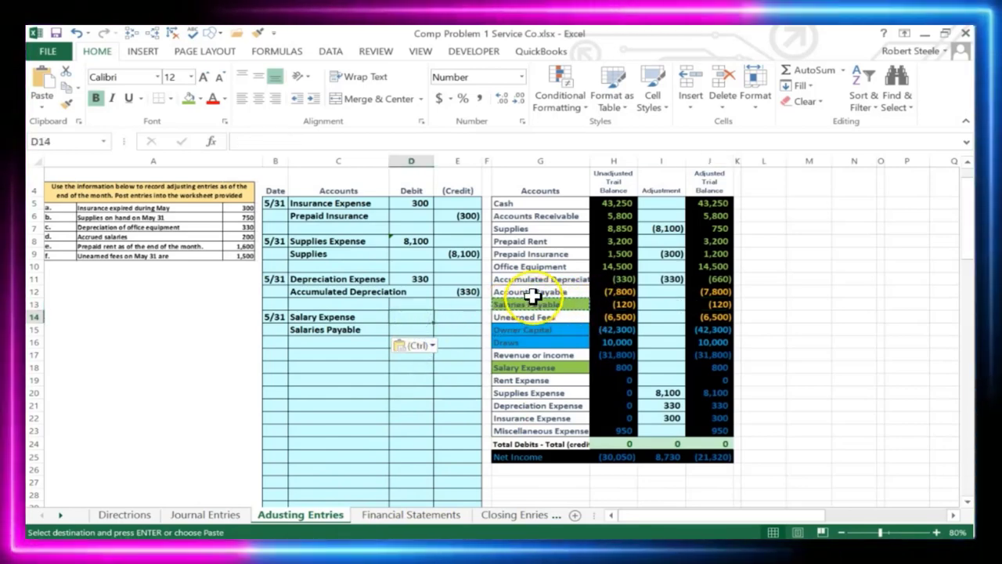
{"action": "type", "text": "80"}
{"action": "key", "text": "Return"}
Step: Enter -80 in E15 as the Salaries Payable credit
{"action": "key", "text": "Right"}
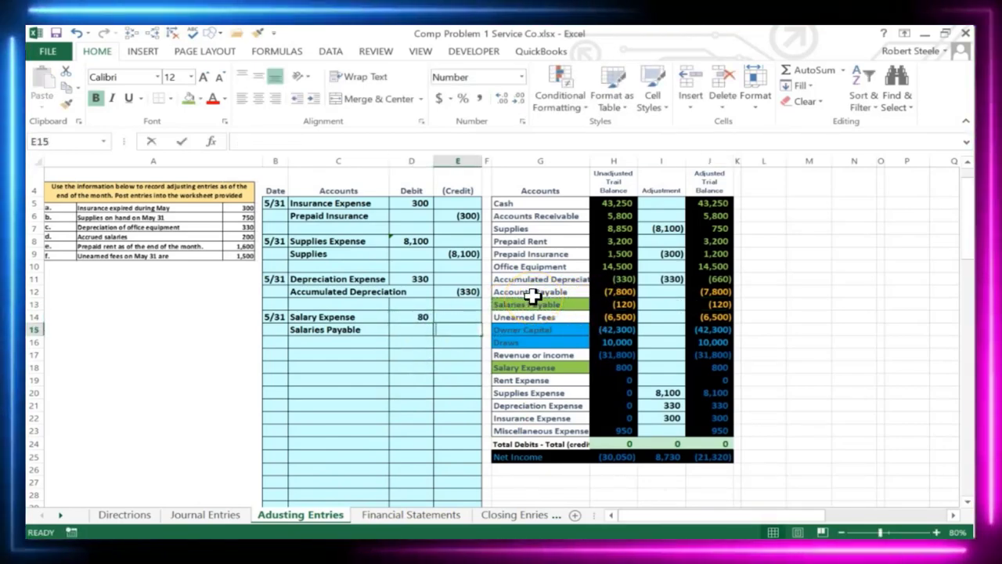
{"action": "type", "text": "="}
{"action": "type", "text": "8"}
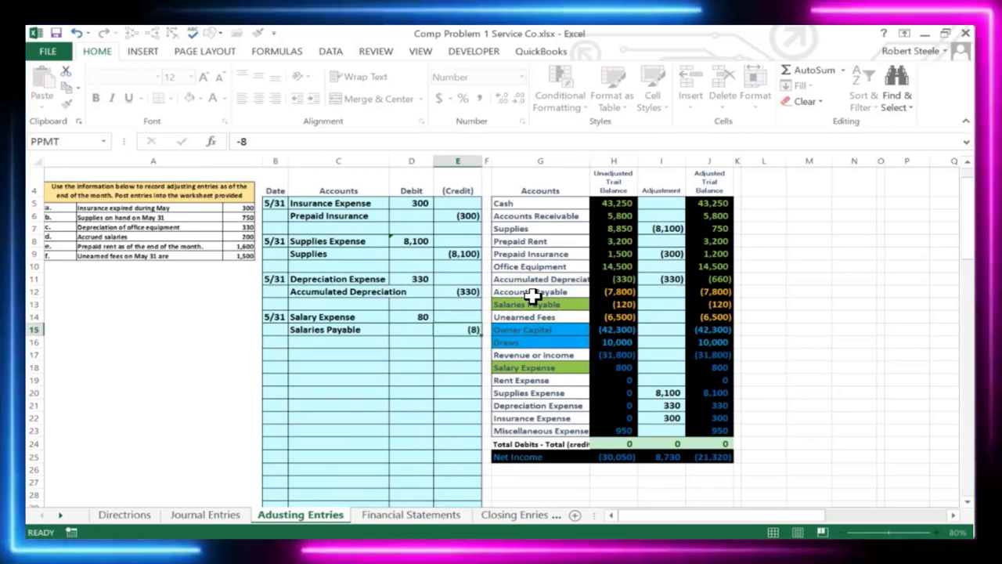
{"action": "key", "text": "Return"}
{"action": "key", "text": "Up"}
{"action": "type", "text": "=-80"}
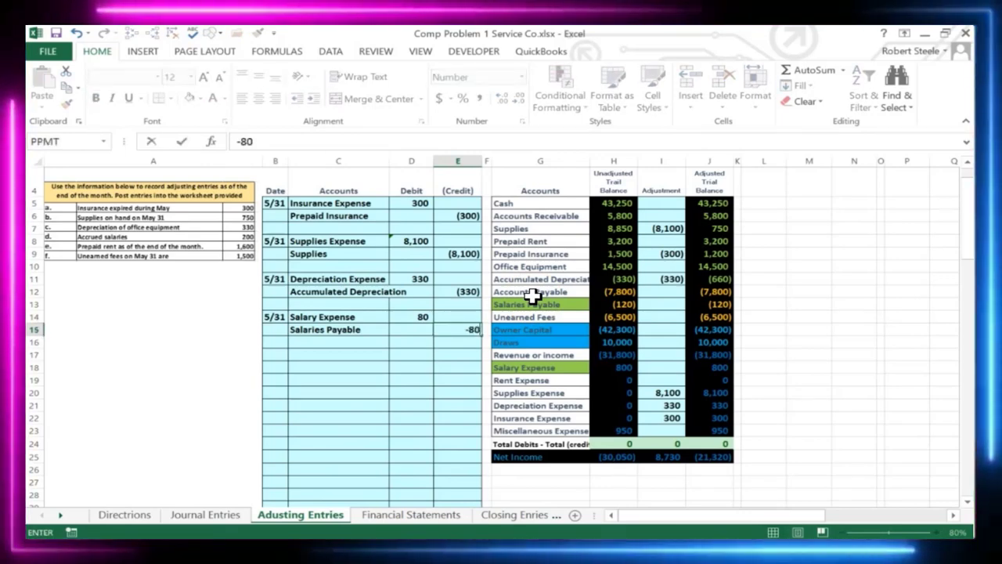
{"action": "key", "text": "Return"}
Step: Post the Salary Expense debit to the adjustment column by entering =D14 in I18
{"action": "left_click", "coordinate": [714, 304]}
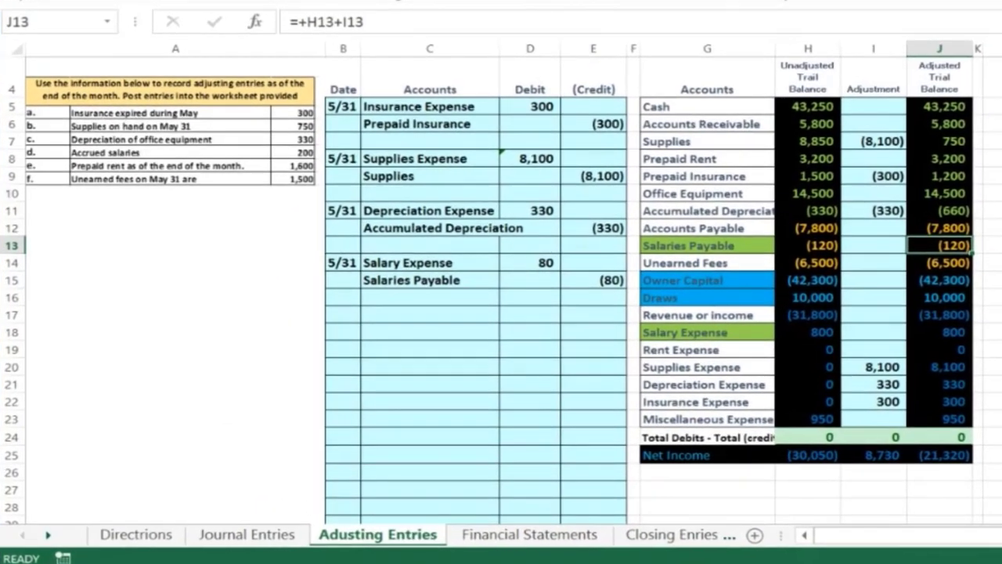
{"action": "left_click", "coordinate": [939, 263]}
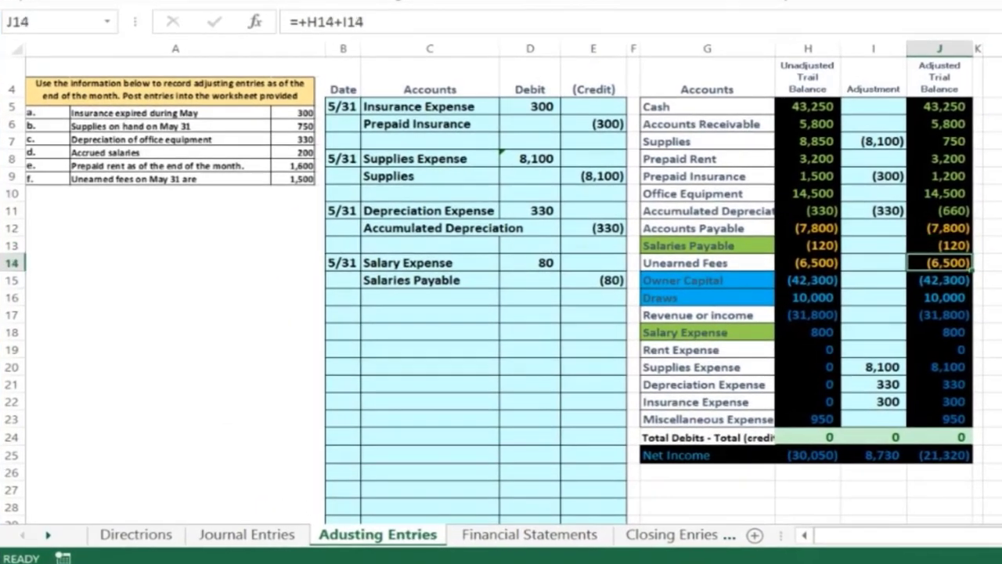
{"action": "left_click", "coordinate": [939, 298]}
{"action": "left_click", "coordinate": [873, 314]}
{"action": "left_click", "coordinate": [874, 332]}
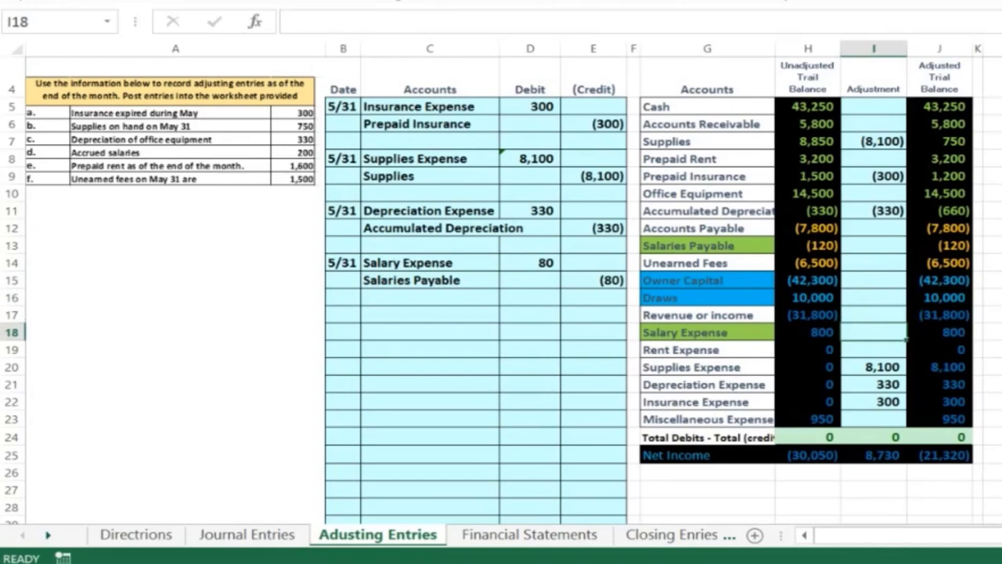
{"action": "type", "text": "="}
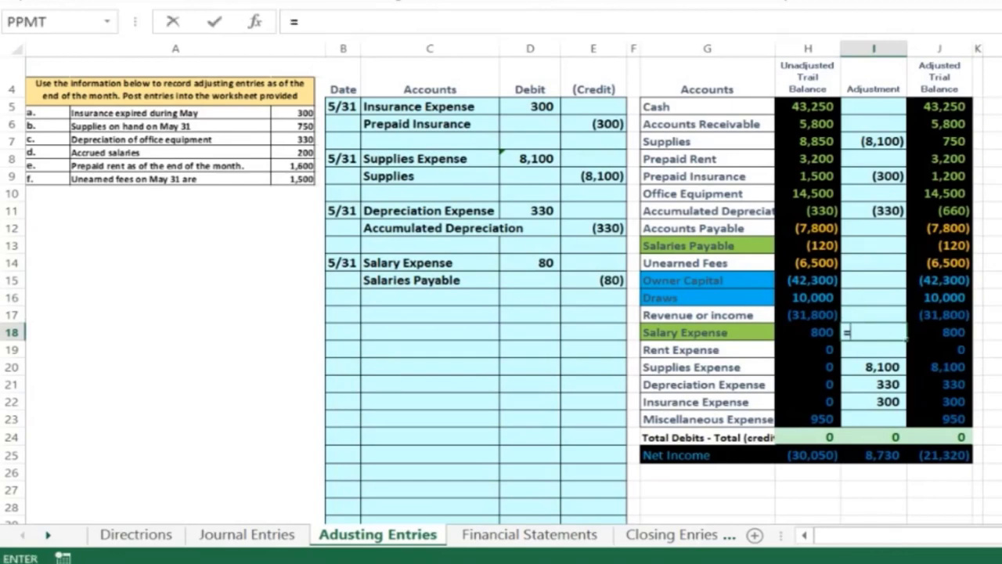
{"action": "left_click", "coordinate": [537, 262]}
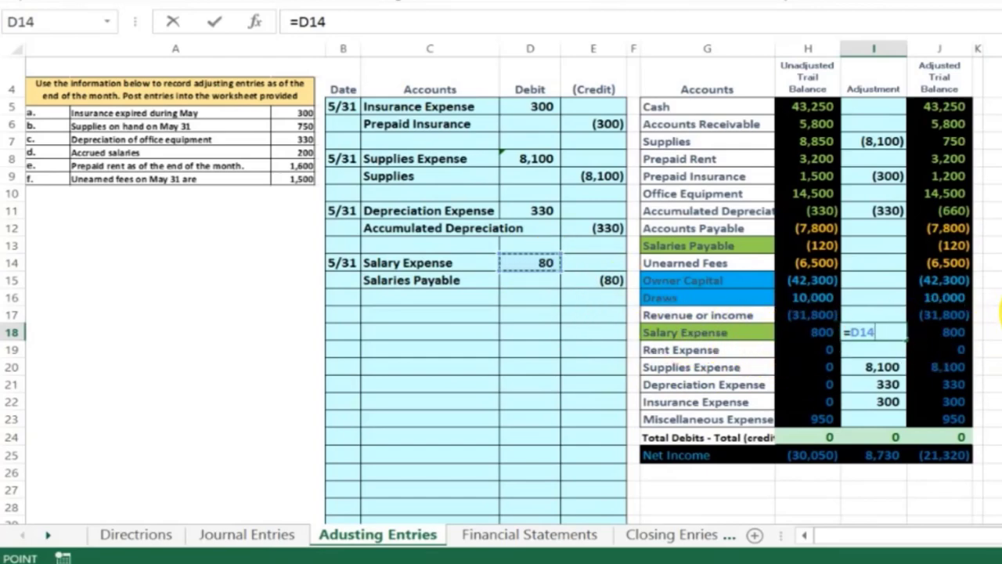
{"action": "key", "text": "Return"}
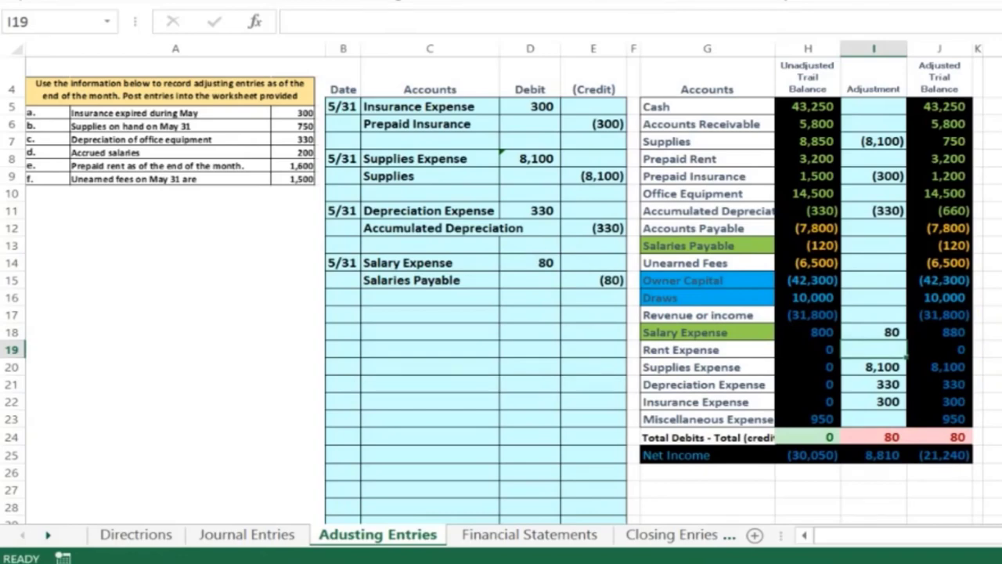
Step: Post the Salaries Payable credit by entering =E15 in I13, and check the account's adjusted balance in J13
{"action": "left_click", "coordinate": [874, 245]}
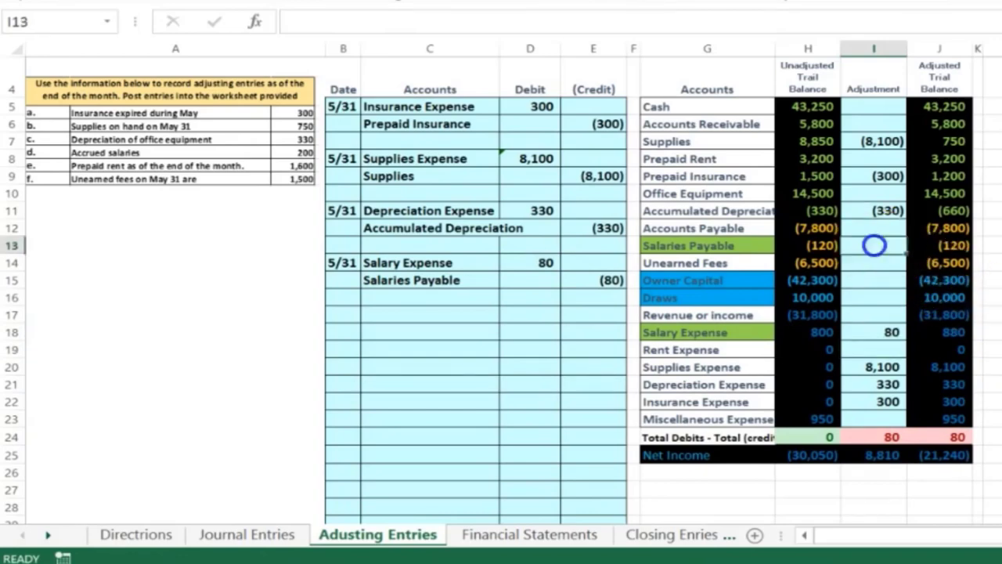
{"action": "left_click", "coordinate": [900, 241]}
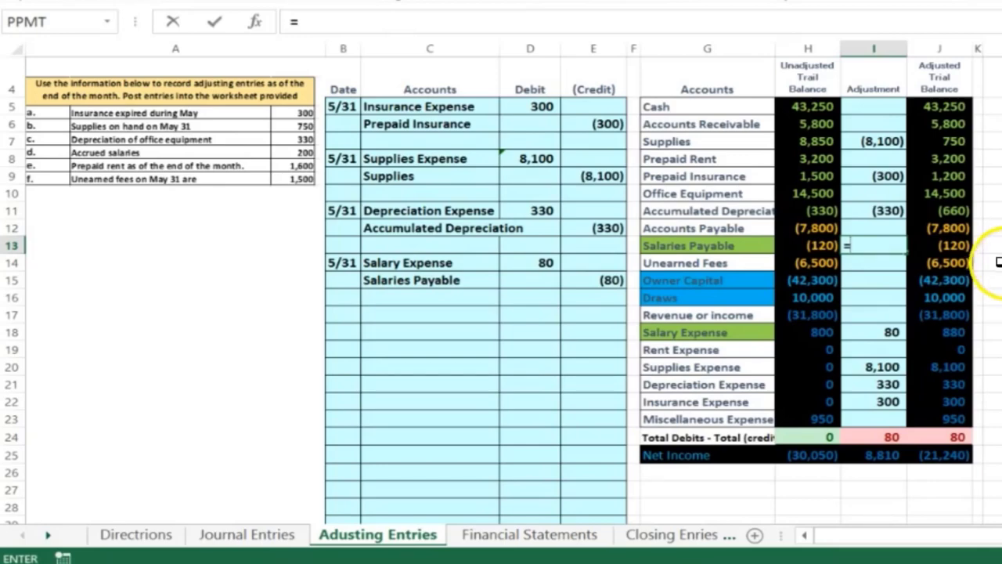
{"action": "left_click", "coordinate": [595, 281]}
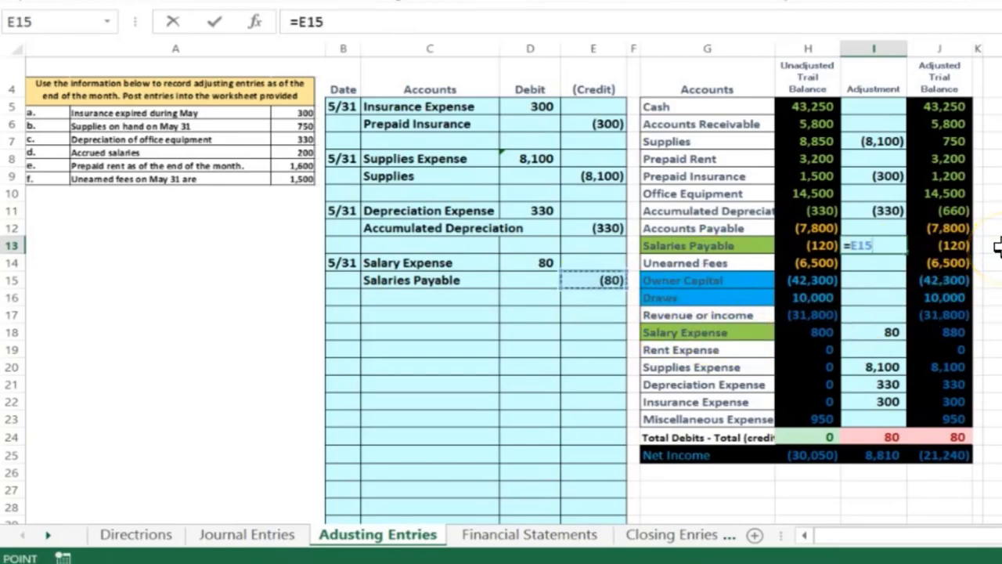
{"action": "key", "text": "Return"}
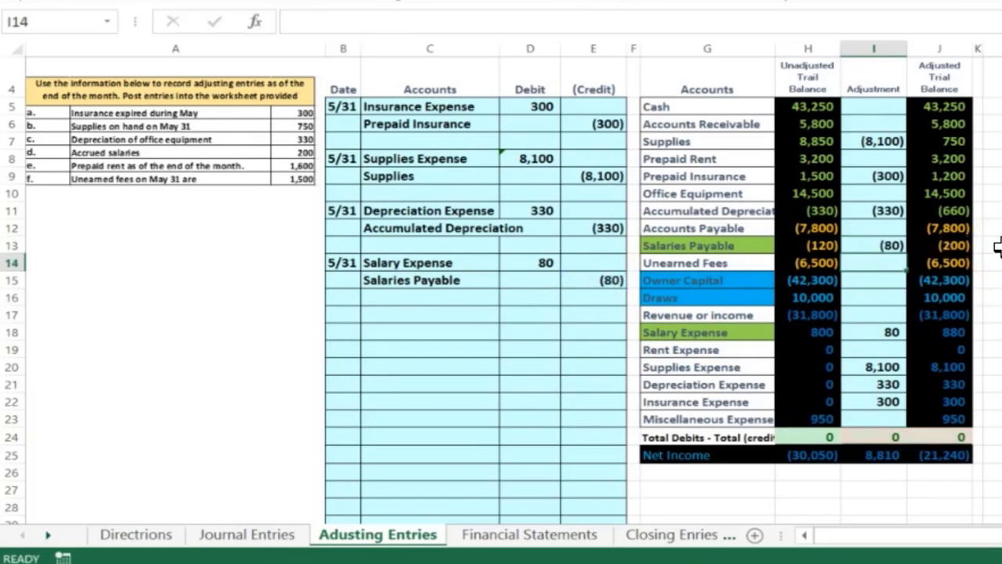
{"action": "left_click", "coordinate": [934, 258]}
{"action": "left_click", "coordinate": [938, 242]}
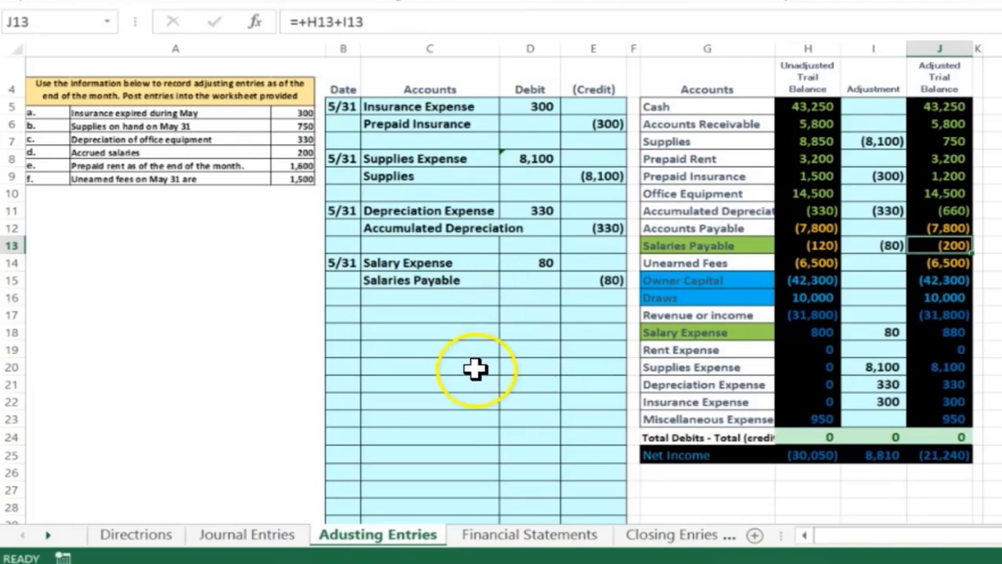
Step: Date the next adjusting entry 5/31 in B17
{"action": "left_click", "coordinate": [345, 314]}
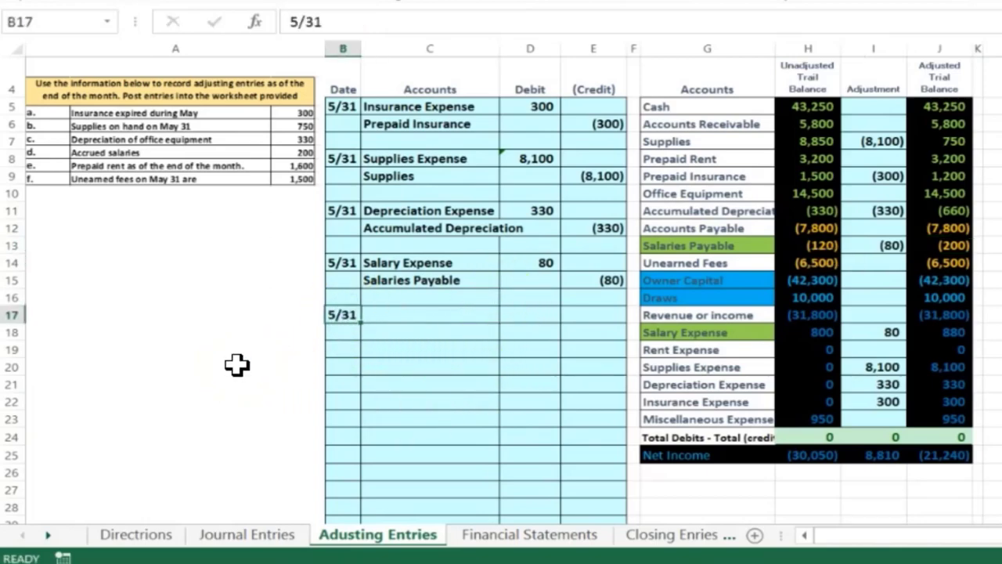
{"action": "key", "text": "Tab"}
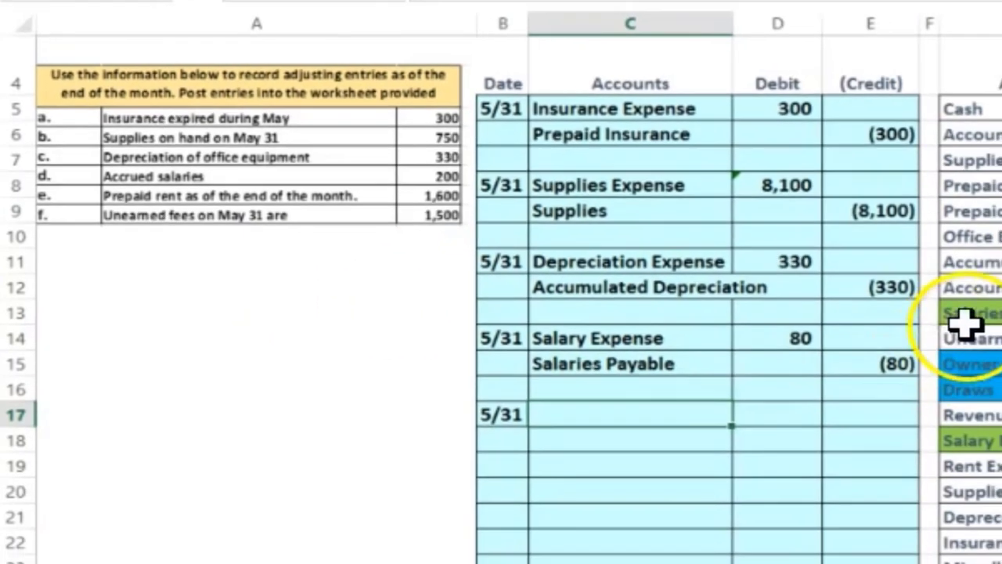
Step: Remove the green fill from the Salaries Payable and Salary Expense account names in G13 and G18
{"action": "left_click", "coordinate": [716, 240]}
{"action": "right_click", "coordinate": [705, 233]}
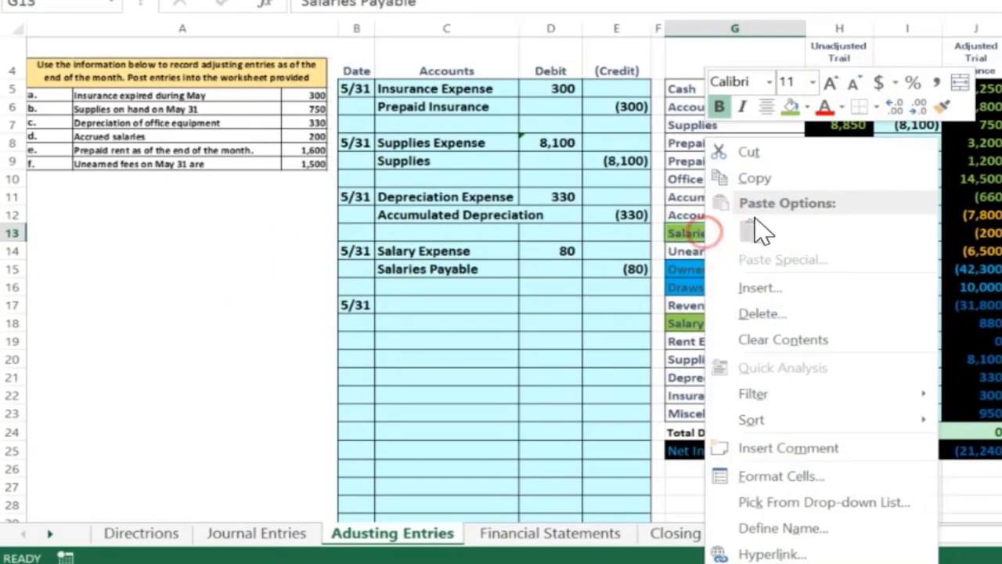
{"action": "left_click", "coordinate": [794, 107]}
{"action": "left_click", "coordinate": [806, 107]}
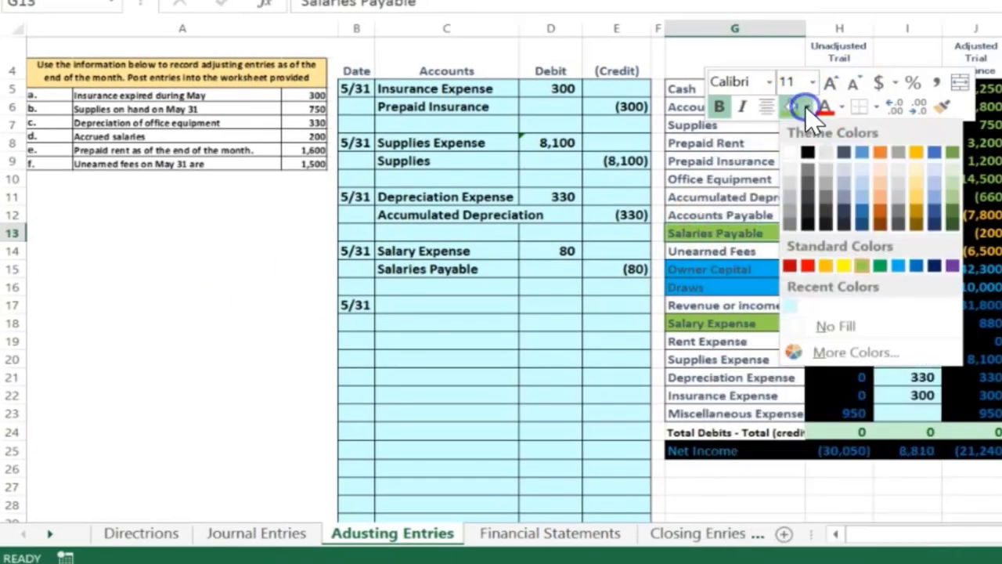
{"action": "left_click", "coordinate": [822, 326]}
{"action": "right_click", "coordinate": [761, 321]}
{"action": "left_click", "coordinate": [847, 379]}
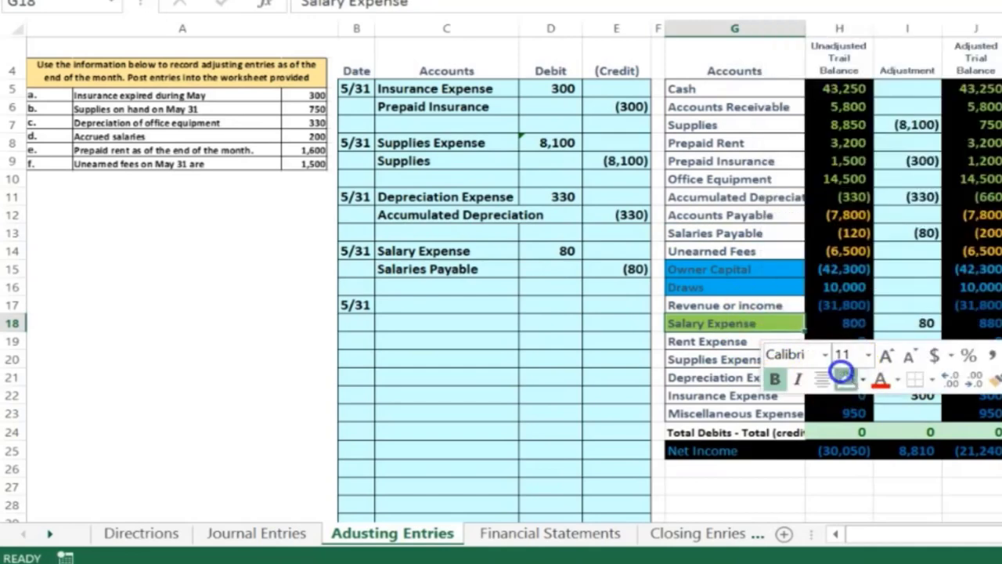
Step: Highlight the Prepaid Rent account name in G8 with a green fill
{"action": "left_click_drag", "start_coordinate": [713, 94], "coordinate": [724, 246]}
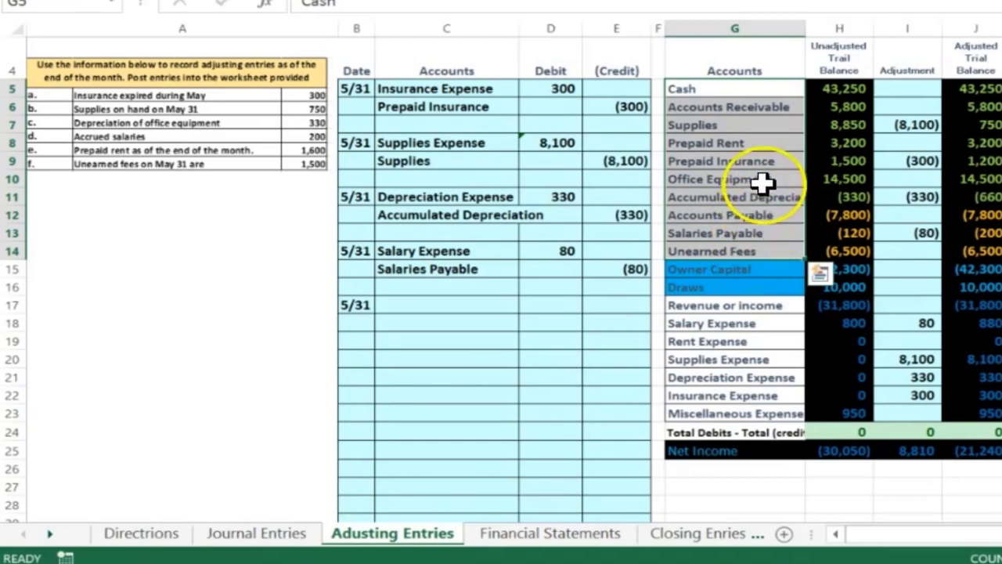
{"action": "left_click", "coordinate": [770, 138]}
{"action": "right_click", "coordinate": [769, 136]}
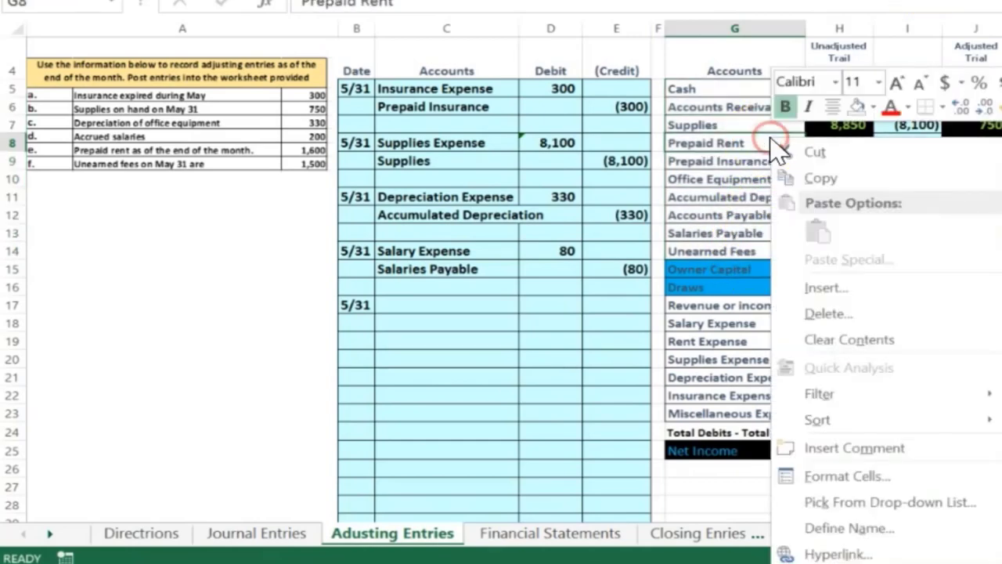
{"action": "left_click", "coordinate": [873, 107]}
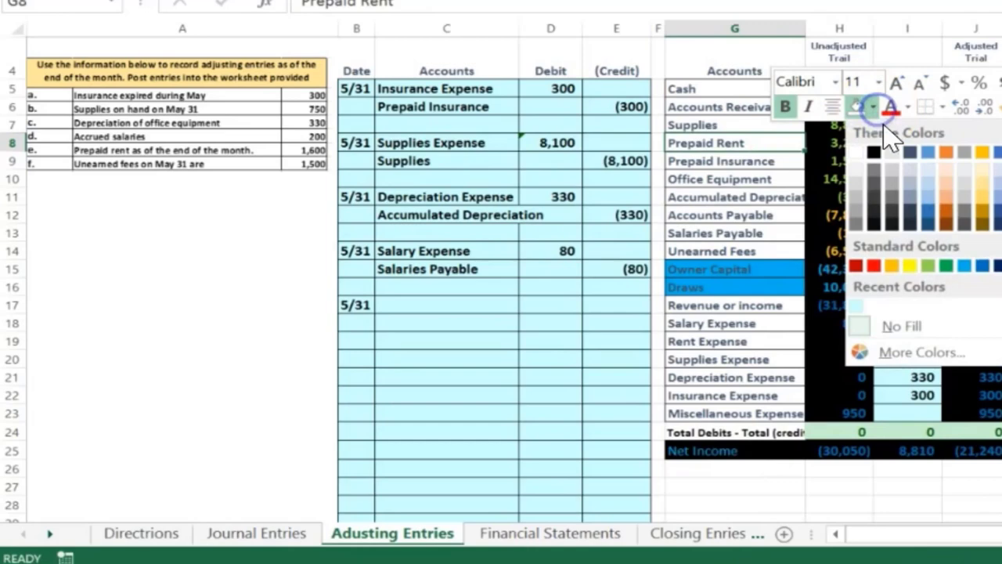
{"action": "left_click", "coordinate": [928, 265]}
Step: Highlight the Rent Expense account name in G19 with the same green fill
{"action": "left_click_drag", "start_coordinate": [738, 307], "coordinate": [741, 412]}
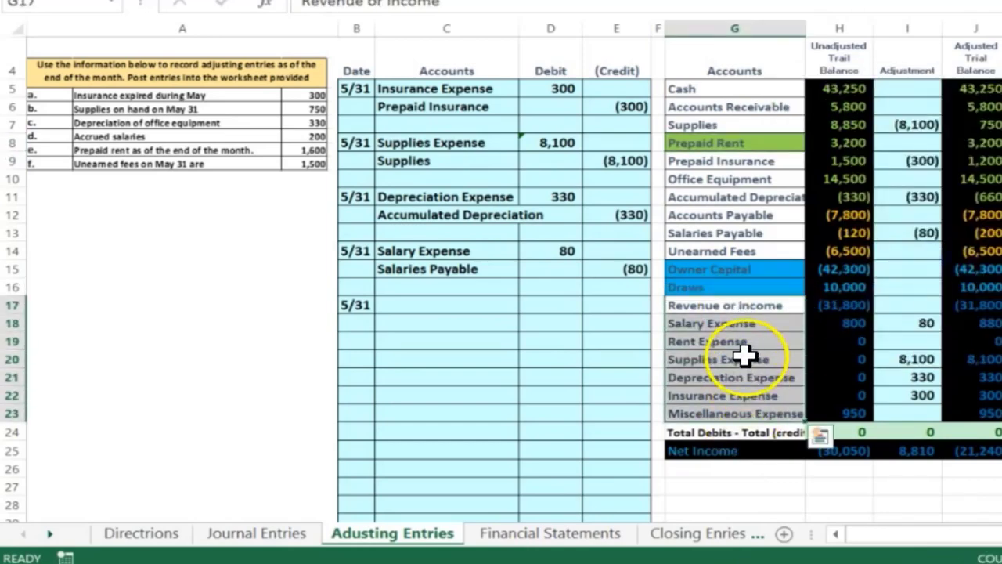
{"action": "left_click", "coordinate": [715, 341]}
{"action": "right_click", "coordinate": [744, 344]}
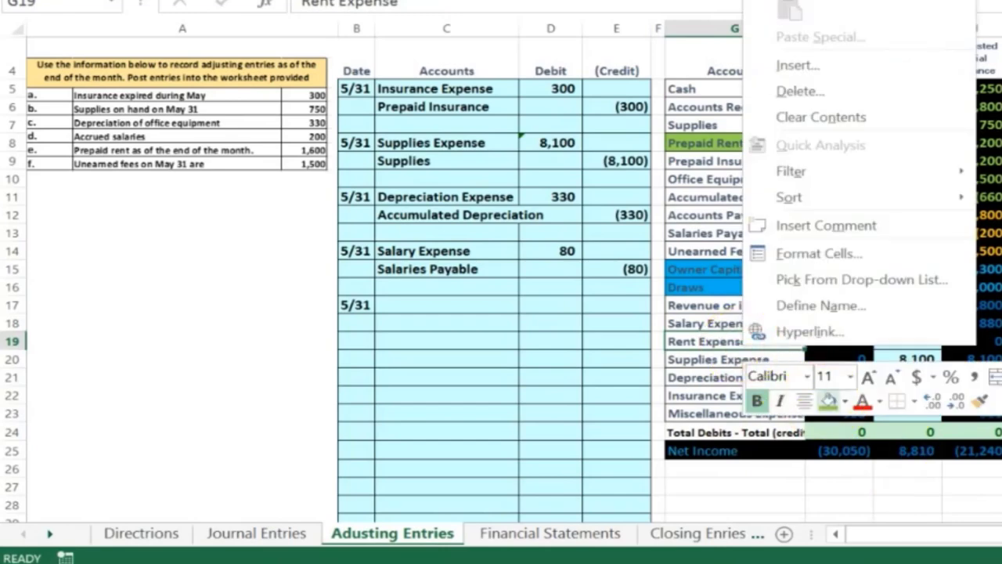
{"action": "left_click", "coordinate": [828, 401]}
Step: Copy the Rent Expense account name from G19 into C17 as the debit account of the new entry
{"action": "left_click", "coordinate": [721, 323]}
{"action": "left_click", "coordinate": [702, 321]}
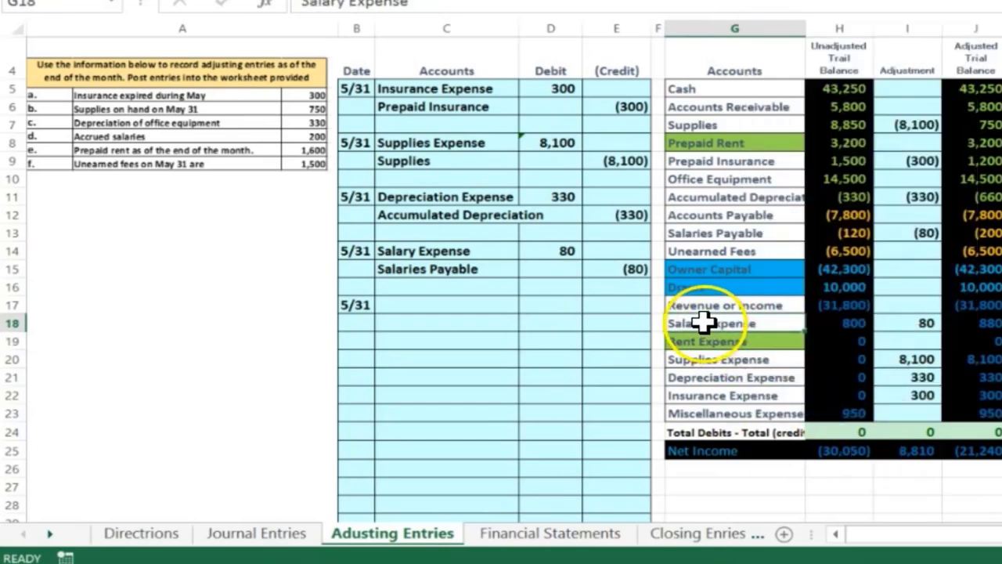
{"action": "left_click_drag", "start_coordinate": [702, 320], "coordinate": [972, 407]}
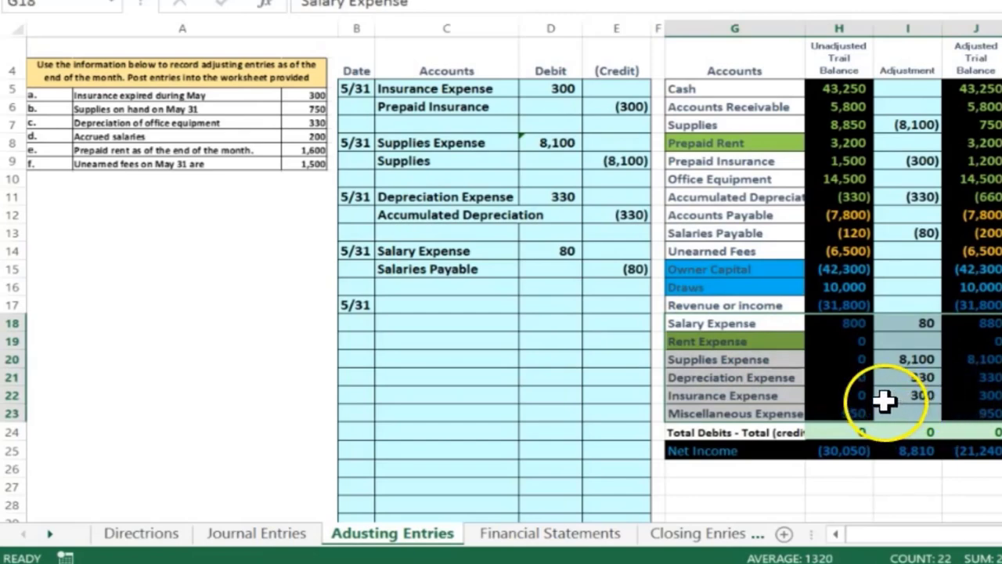
{"action": "left_click", "coordinate": [770, 391]}
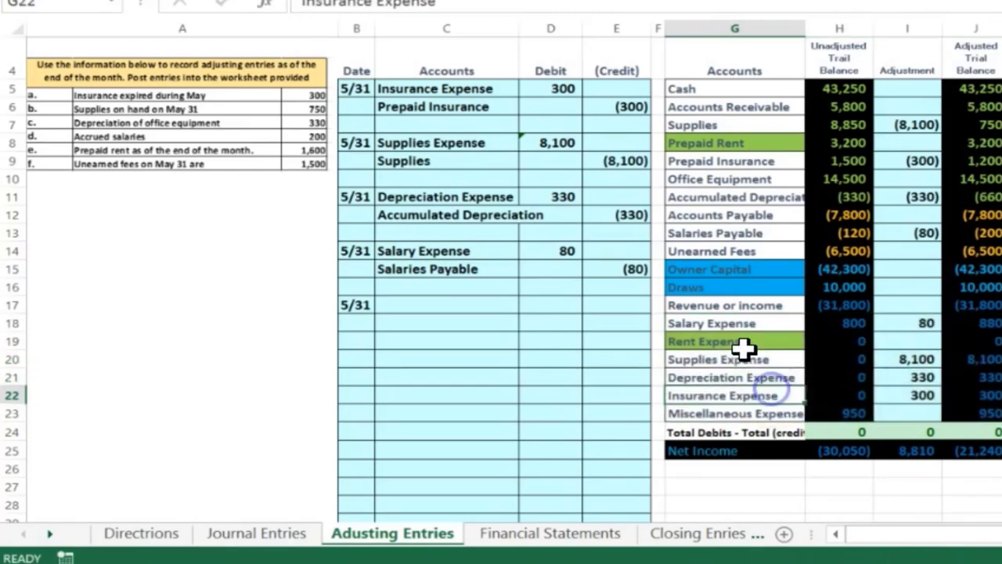
{"action": "right_click", "coordinate": [742, 342]}
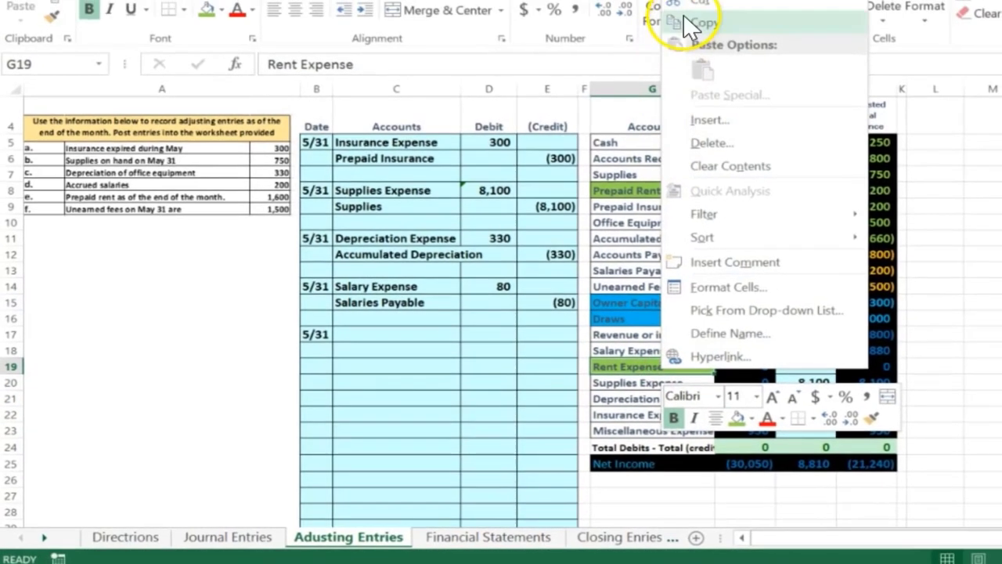
{"action": "left_click", "coordinate": [693, 16]}
{"action": "left_click", "coordinate": [368, 335]}
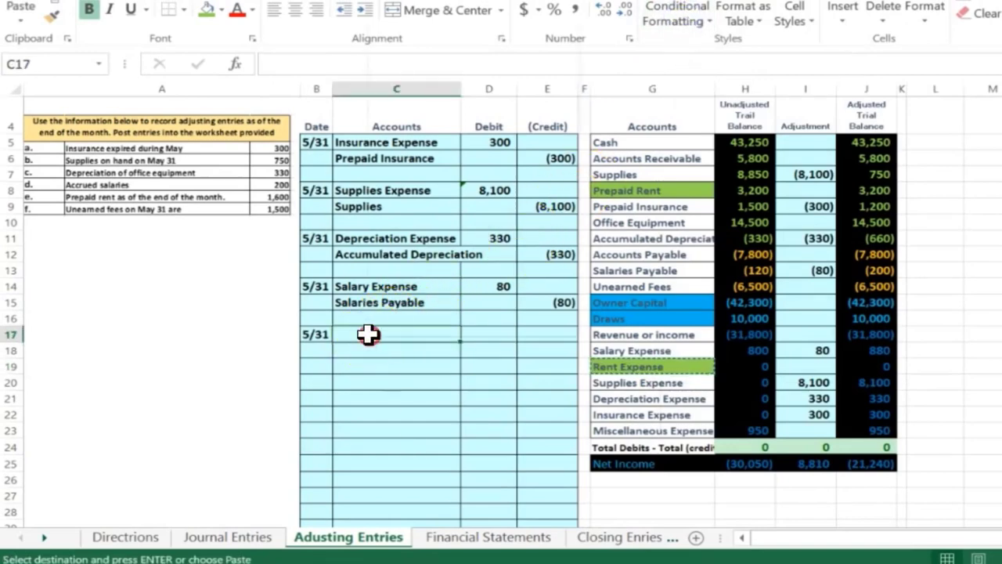
{"action": "right_click", "coordinate": [369, 334]}
{"action": "left_click", "coordinate": [440, 38]}
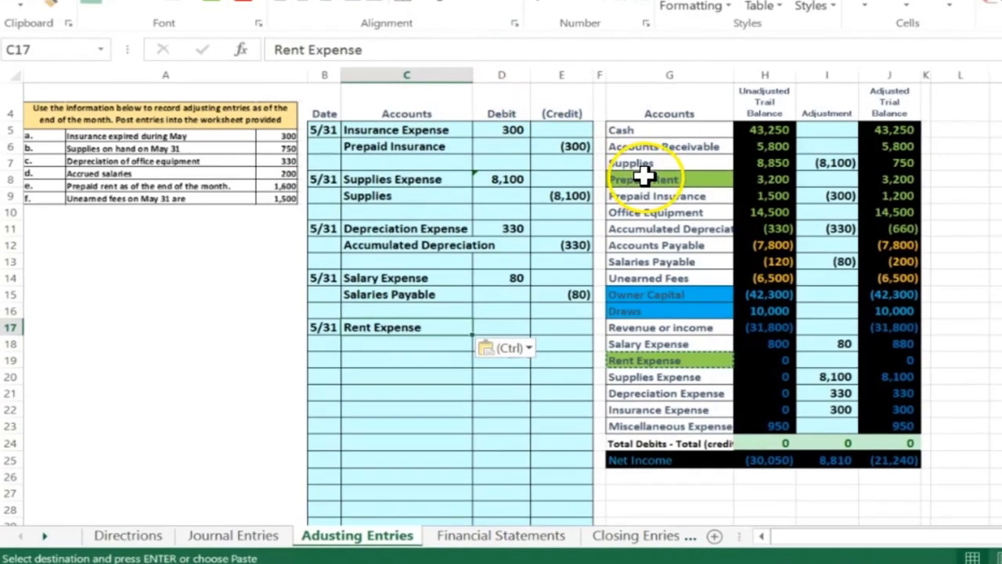
Step: Copy the Prepaid Rent account name from G8 into C18 as the credit account
{"action": "left_click", "coordinate": [628, 188]}
{"action": "right_click", "coordinate": [665, 161]}
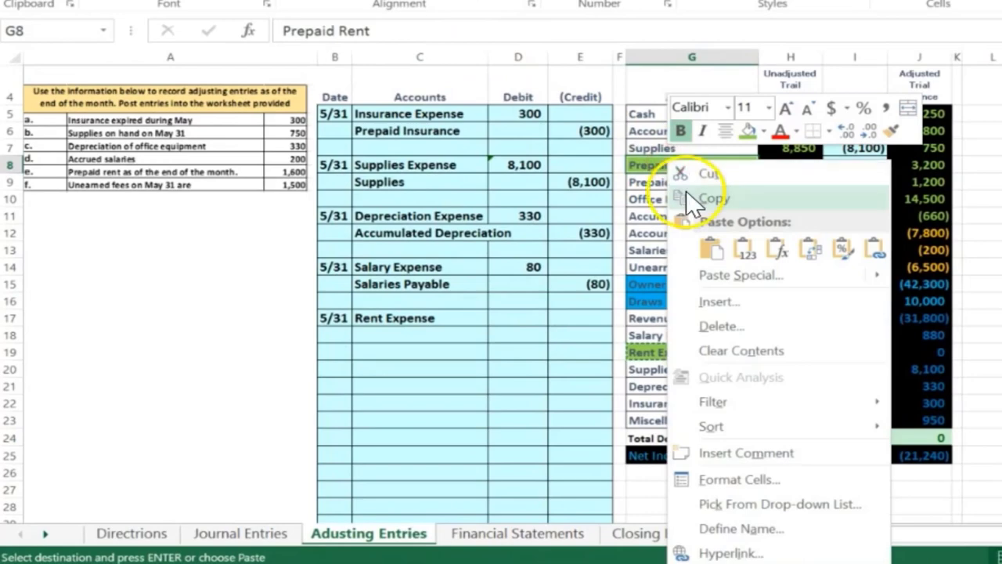
{"action": "left_click", "coordinate": [689, 194]}
{"action": "left_click", "coordinate": [456, 336]}
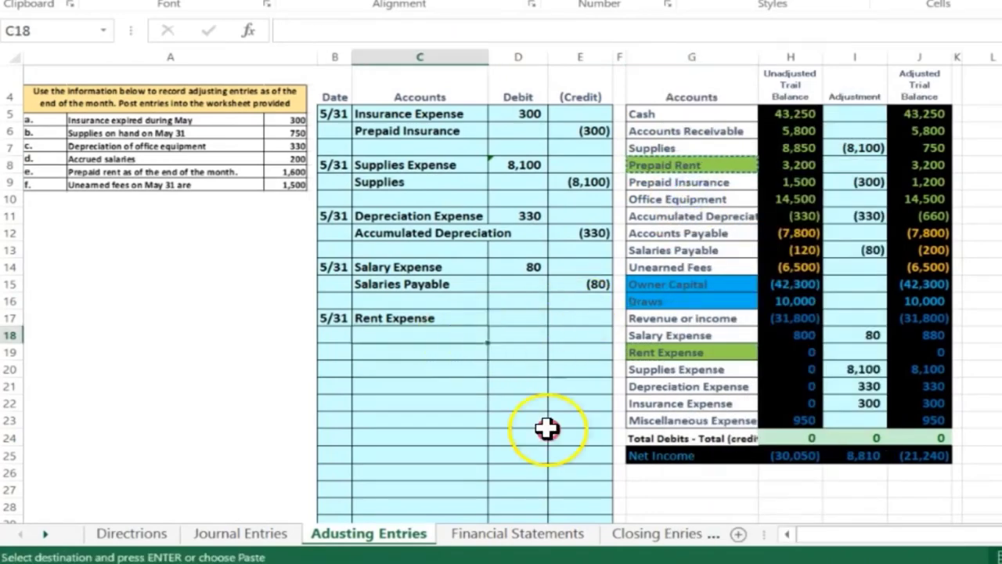
{"action": "right_click", "coordinate": [457, 337]}
{"action": "left_click", "coordinate": [635, 61]}
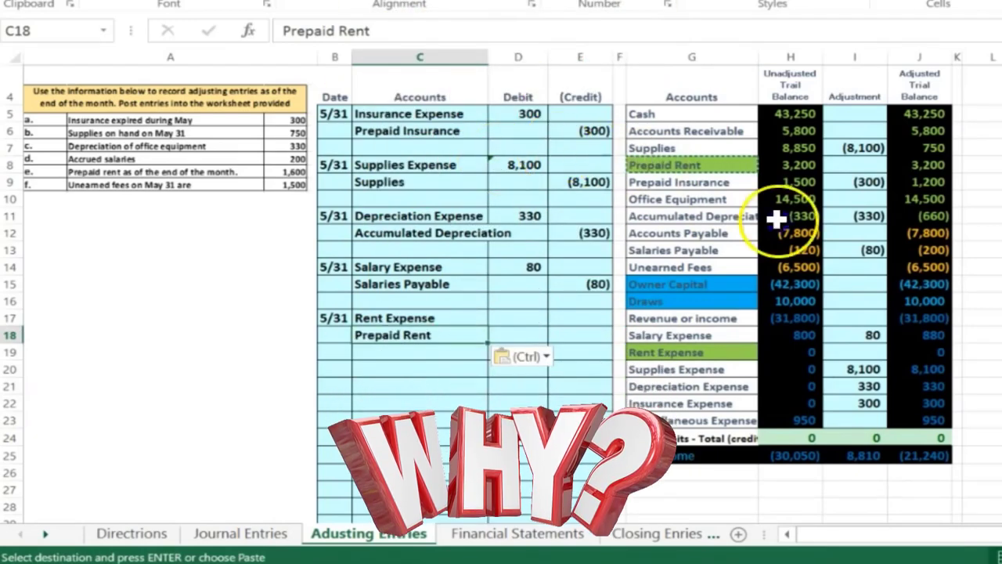
Step: Review the Prepaid Rent balance in the trial balance, switch to the Calculator and compute 3200 minus 1600
{"action": "left_click_drag", "start_coordinate": [673, 165], "coordinate": [922, 164]}
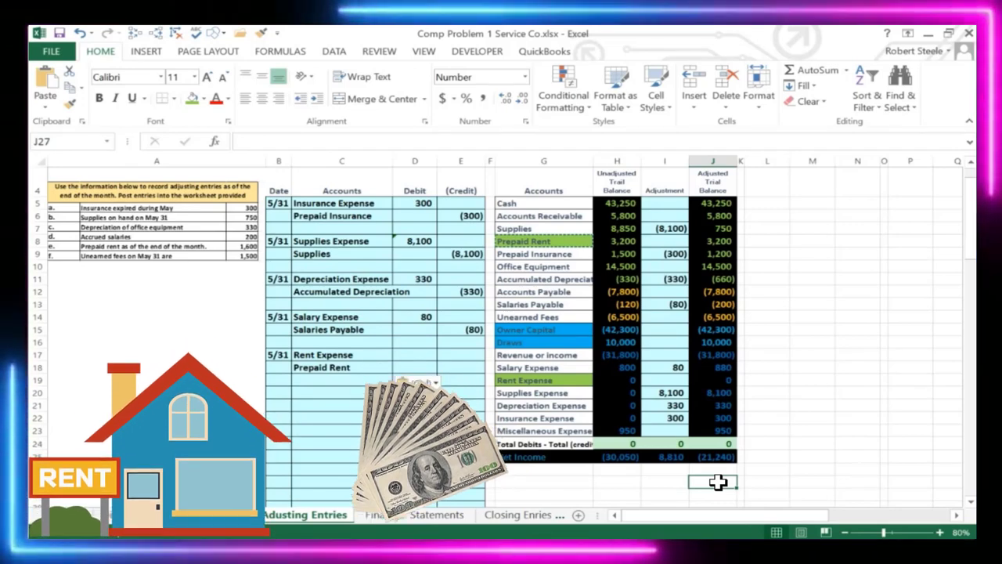
{"action": "left_click", "coordinate": [729, 242]}
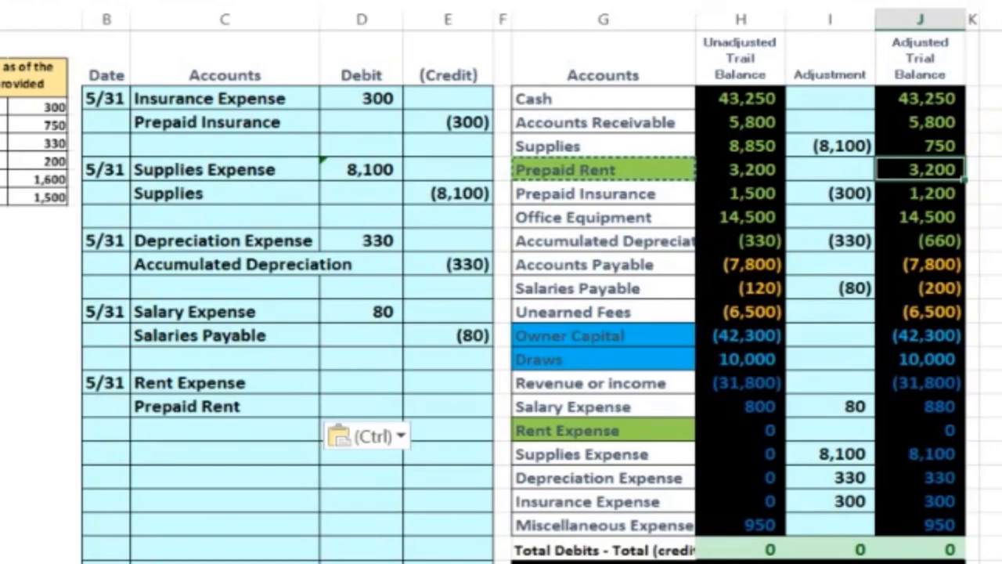
{"action": "key", "text": "alt+Tab"}
{"action": "left_click_drag", "start_coordinate": [1001, 87], "coordinate": [966, 89]}
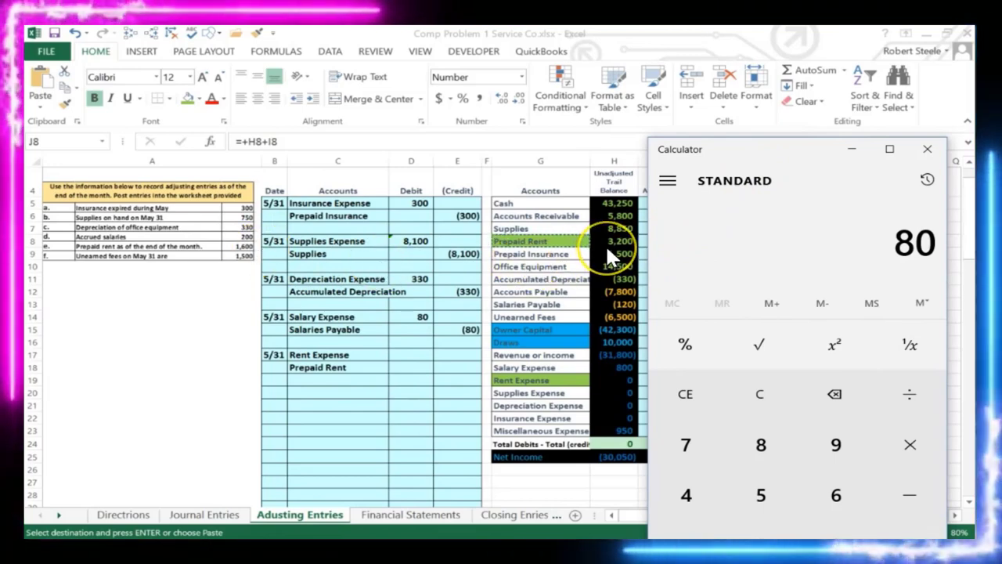
{"action": "type", "text": "3200-16"}
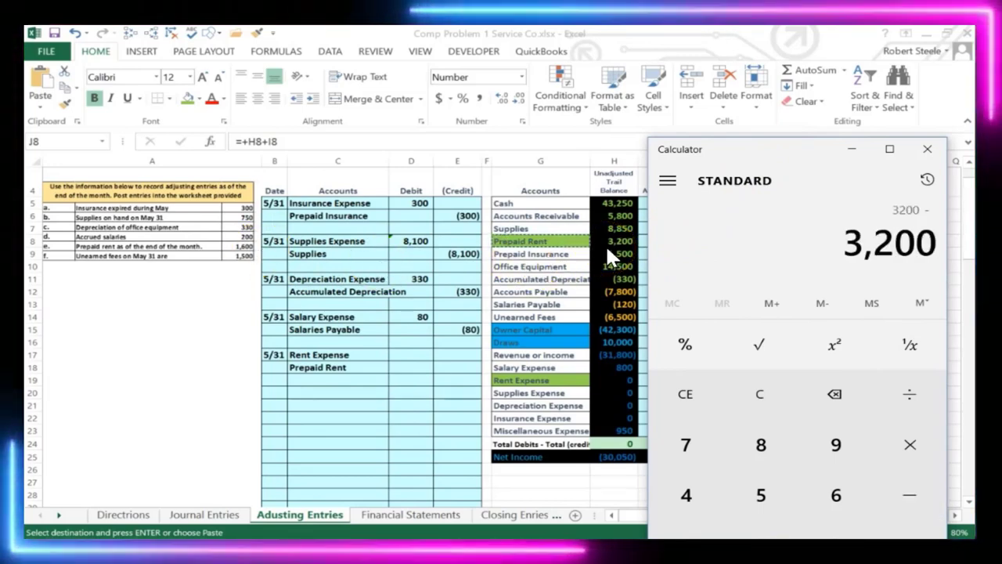
{"action": "type", "text": "00"}
{"action": "key", "text": "Return"}
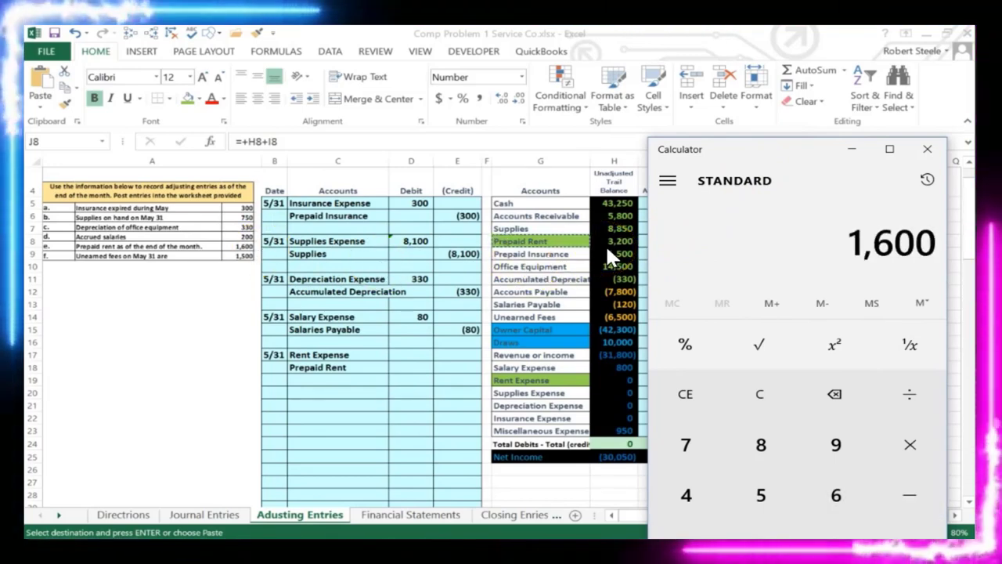
Step: Return to the Excel worksheet and enter =3200-1600 in D17 as the Rent Expense debit
{"action": "key", "text": "alt+Tab"}
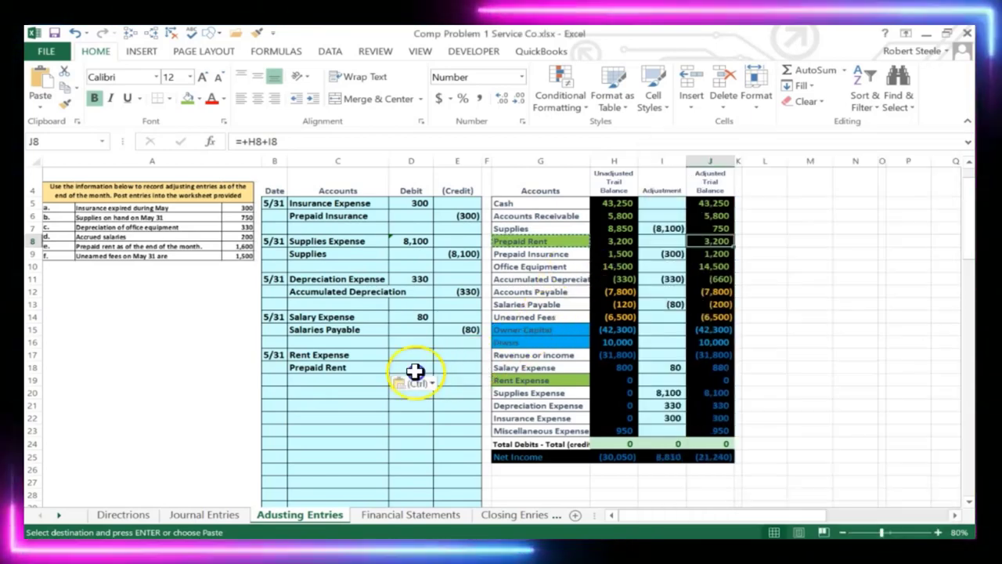
{"action": "left_click", "coordinate": [412, 354]}
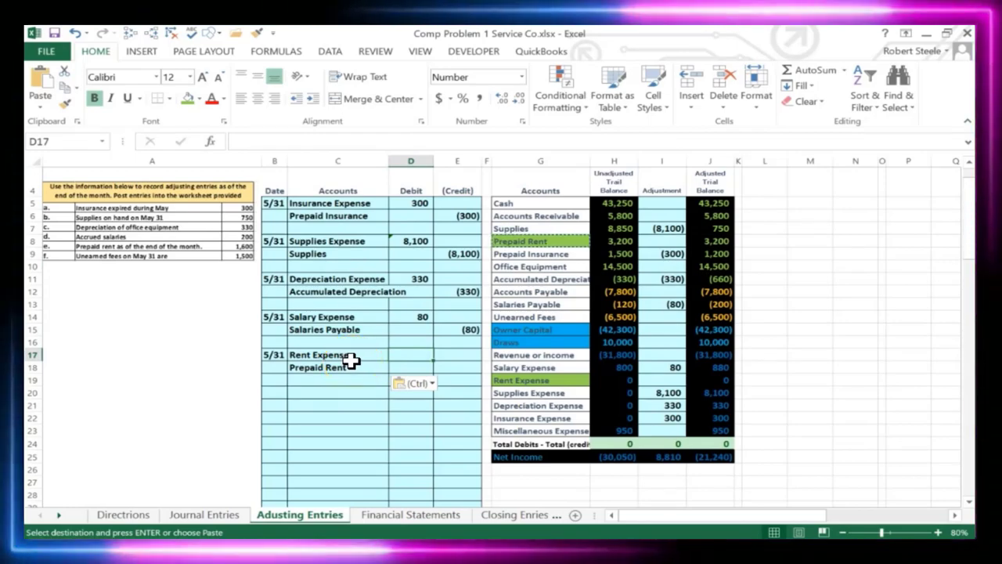
{"action": "type", "text": "=3200-1600"}
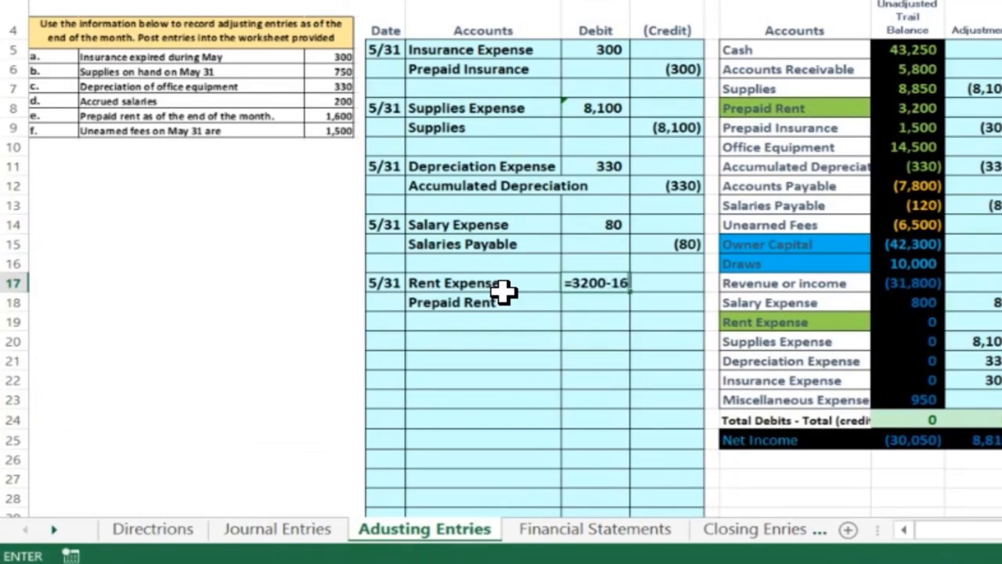
{"action": "key", "text": "Return"}
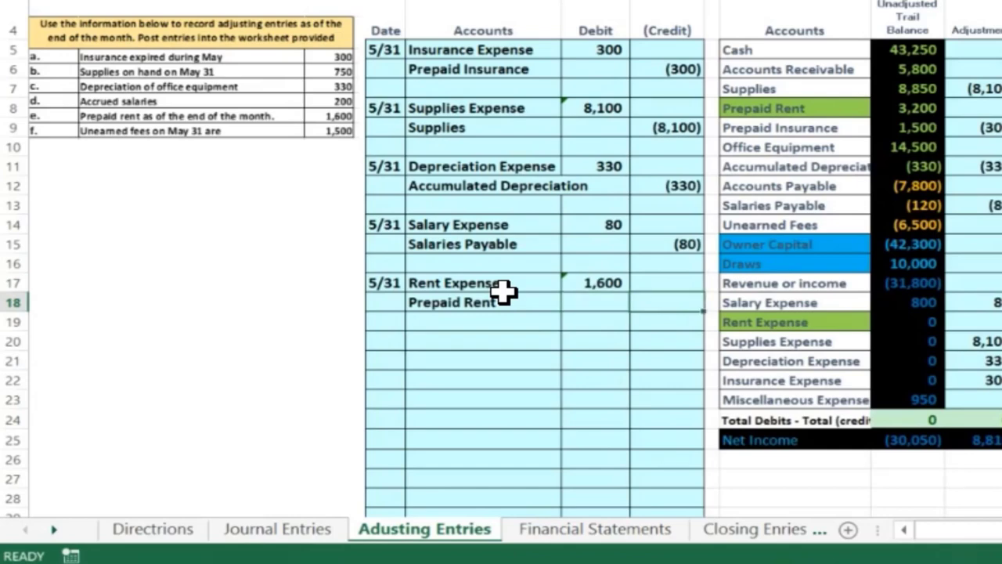
Step: Enter -1600 in E18 as the Prepaid Rent credit
{"action": "type", "text": "-16"}
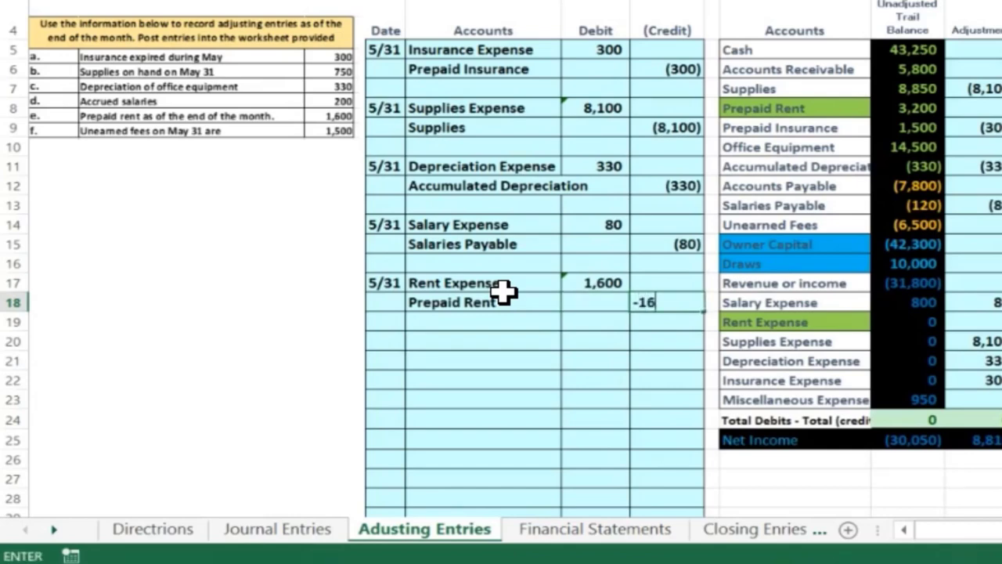
{"action": "type", "text": "00"}
{"action": "key", "text": "Return"}
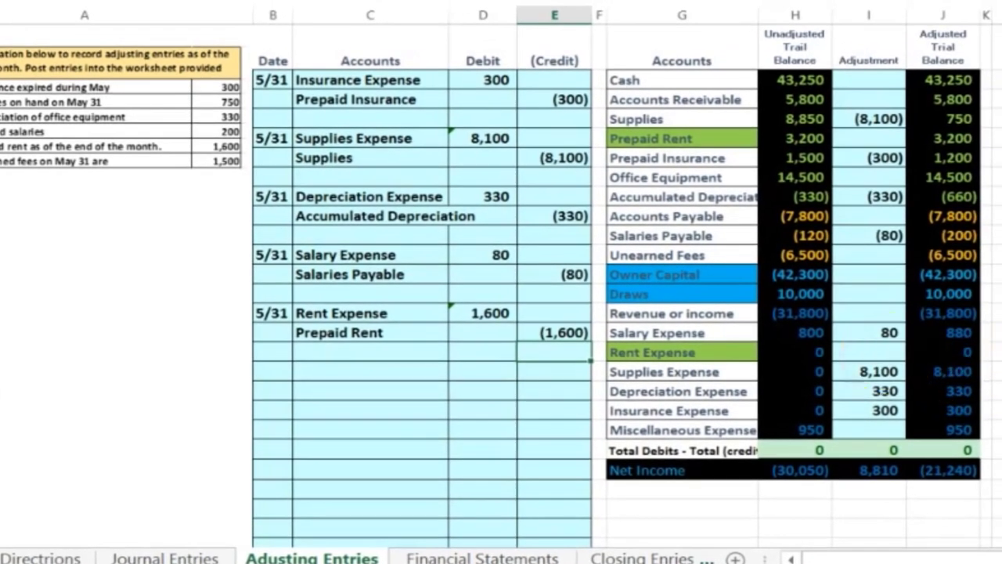
Step: Post the Rent Expense debit to the adjustment column by entering =D17 in I19, and check the adjusted net income in J25
{"action": "left_click", "coordinate": [995, 322]}
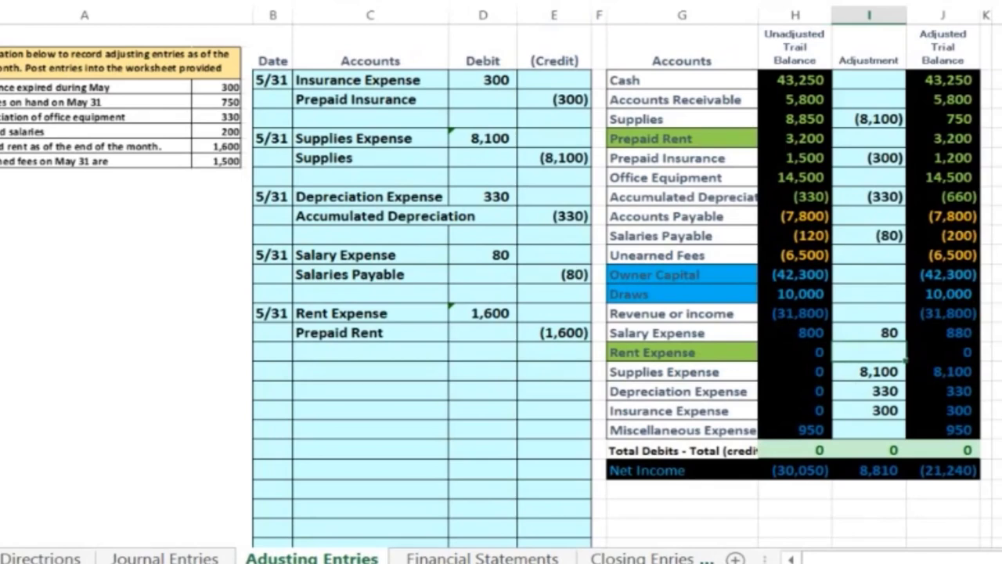
{"action": "type", "text": "="}
{"action": "key", "text": "Left"}
{"action": "key", "text": "Left"}
{"action": "key", "text": "Left"}
{"action": "key", "text": "Left"}
{"action": "key", "text": "Left"}
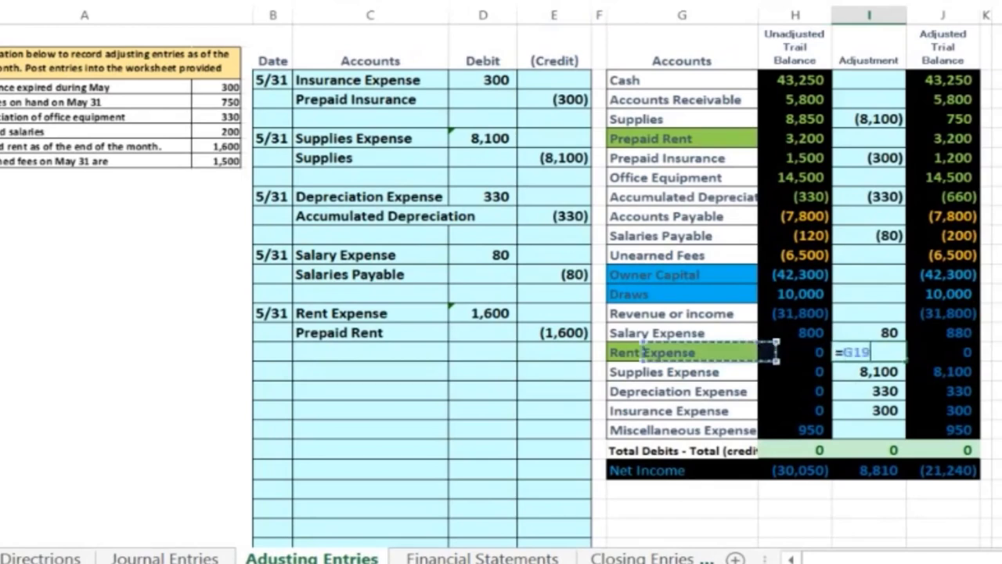
{"action": "key", "text": "Up"}
{"action": "key", "text": "Up"}
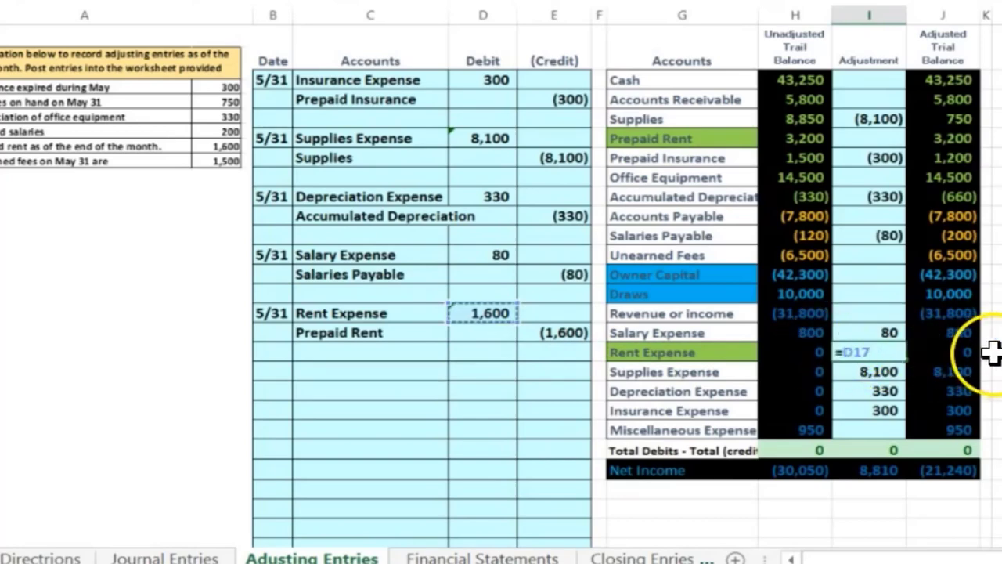
{"action": "key", "text": "Return"}
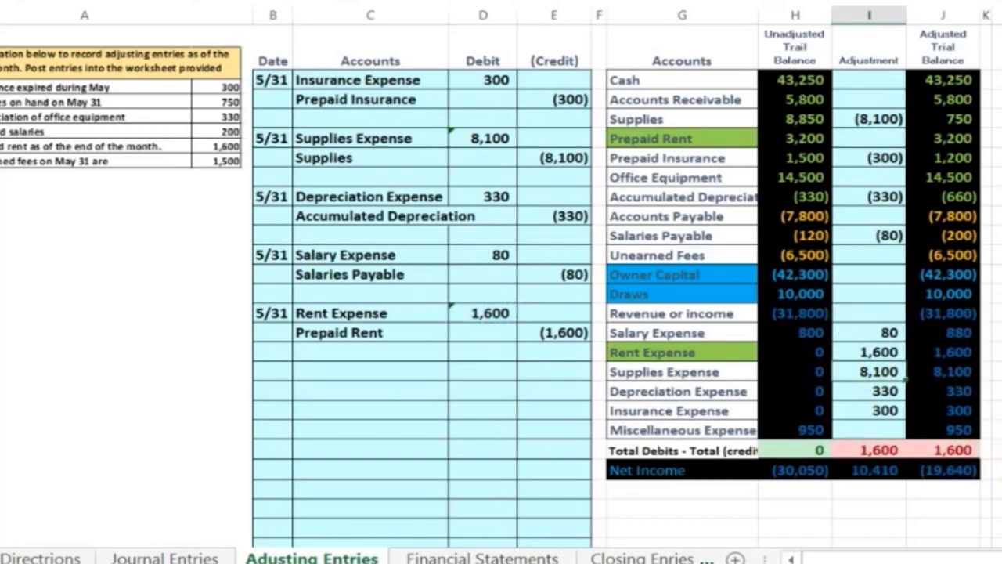
{"action": "left_click", "coordinate": [965, 470]}
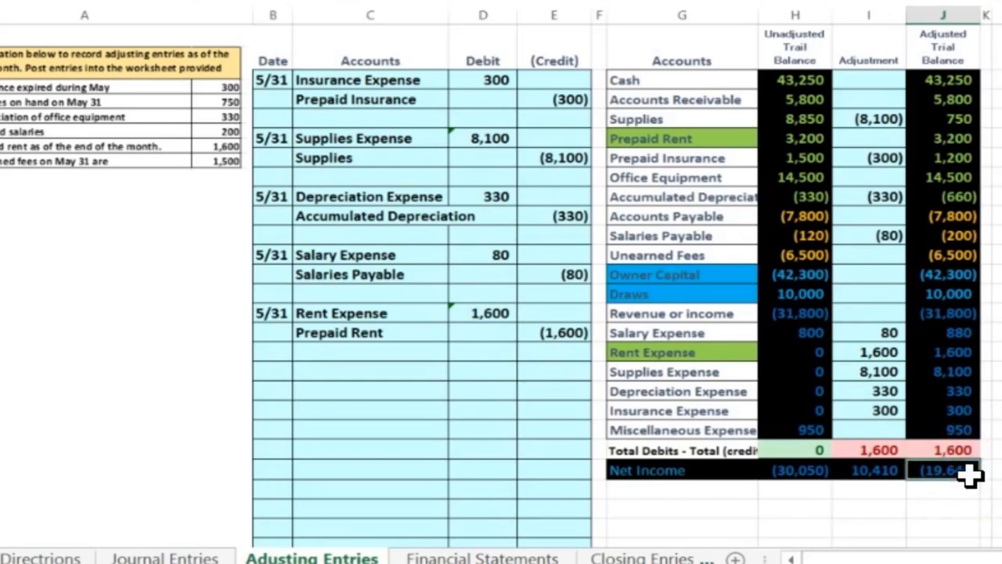
Step: Post the Prepaid Rent credit to the adjustment column by entering =E18 in I8, and check the adjusted Prepaid Rent balance in J8
{"action": "left_click", "coordinate": [955, 313]}
{"action": "left_click_drag", "start_coordinate": [955, 315], "coordinate": [961, 430]}
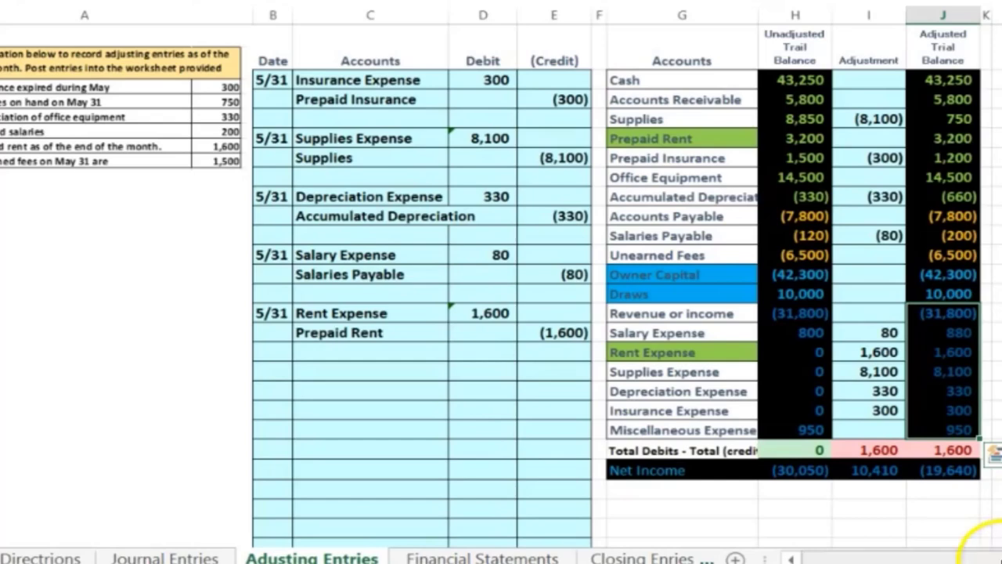
{"action": "left_click", "coordinate": [972, 474]}
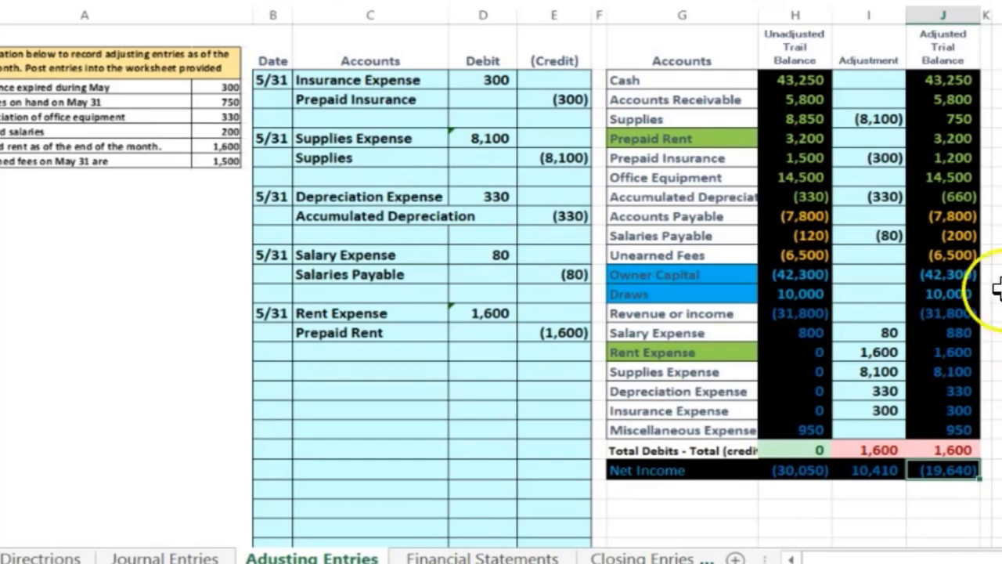
{"action": "left_click", "coordinate": [882, 136]}
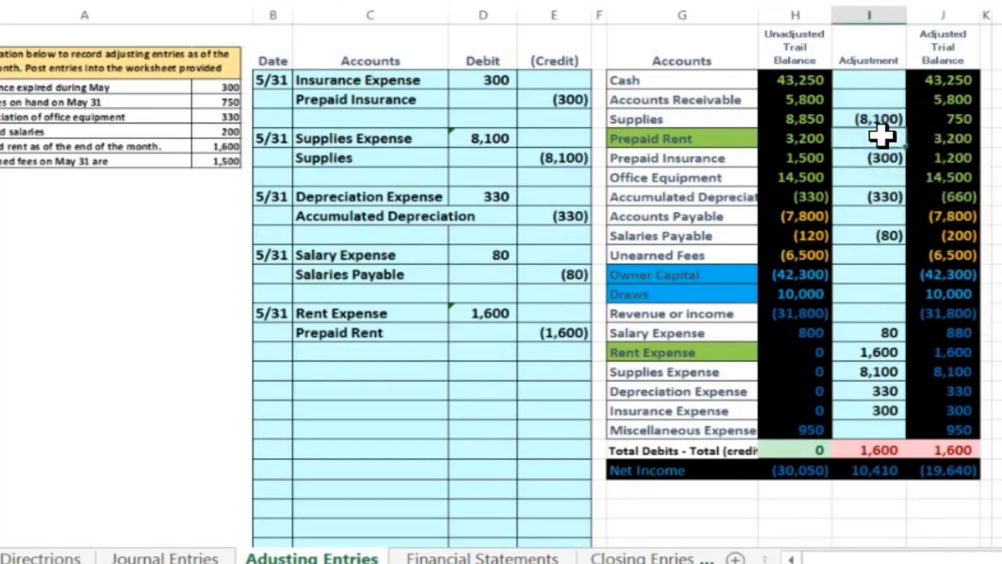
{"action": "type", "text": "="}
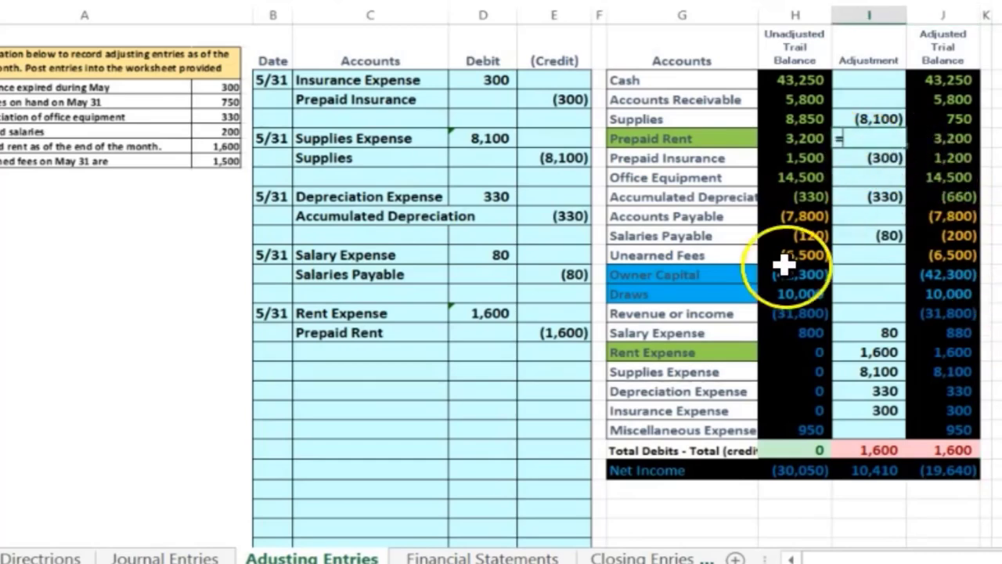
{"action": "left_click", "coordinate": [557, 333]}
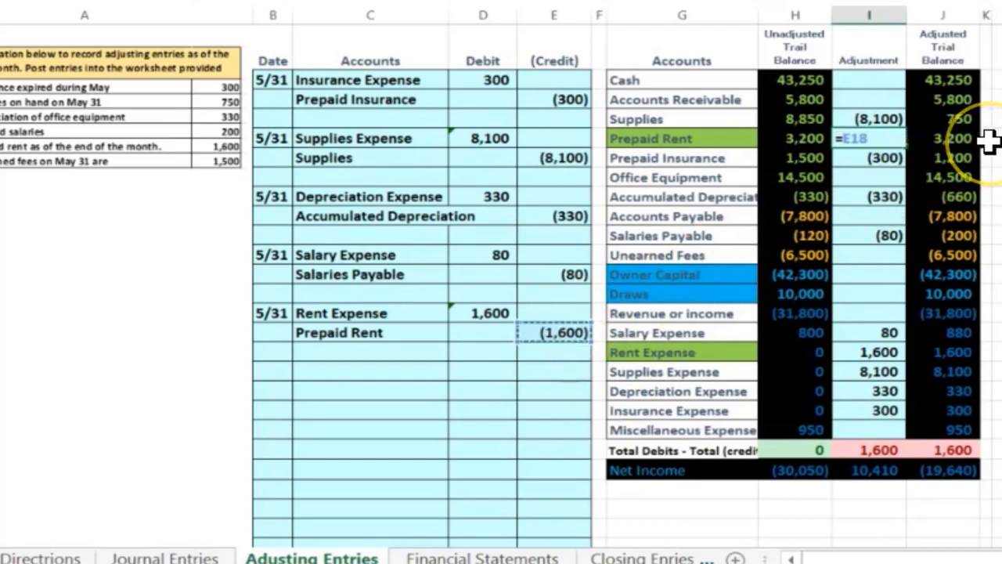
{"action": "key", "text": "Return"}
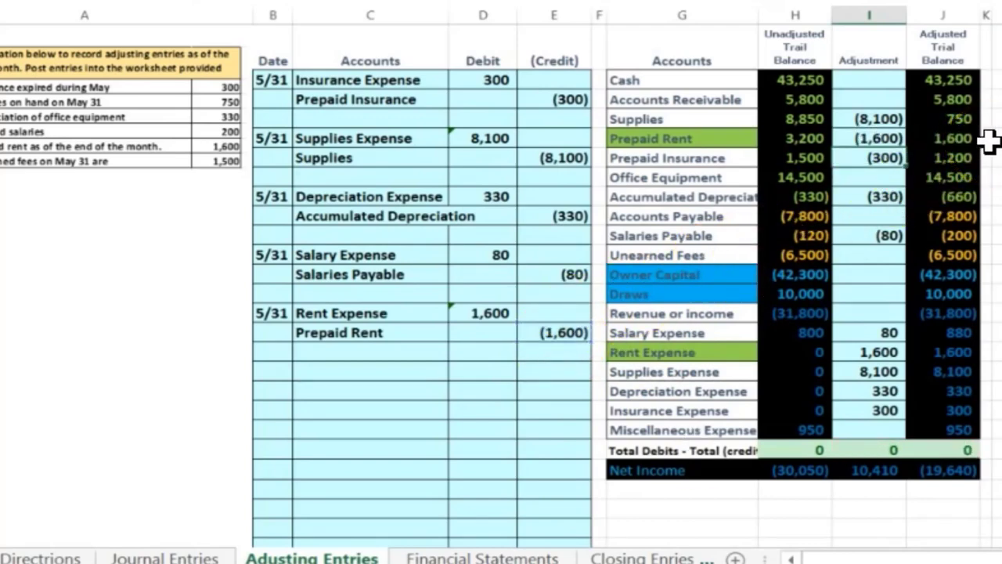
{"action": "left_click", "coordinate": [955, 135]}
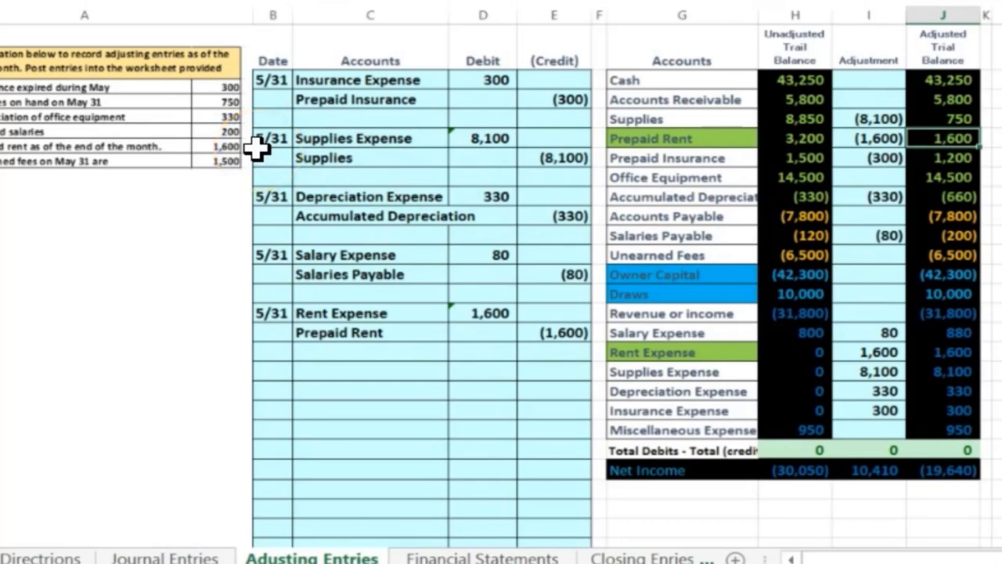
Step: Remove the green fill from the Prepaid Rent label in G8 and the Rent Expense label in G19
{"action": "right_click", "coordinate": [663, 139]}
{"action": "left_click", "coordinate": [763, 101]}
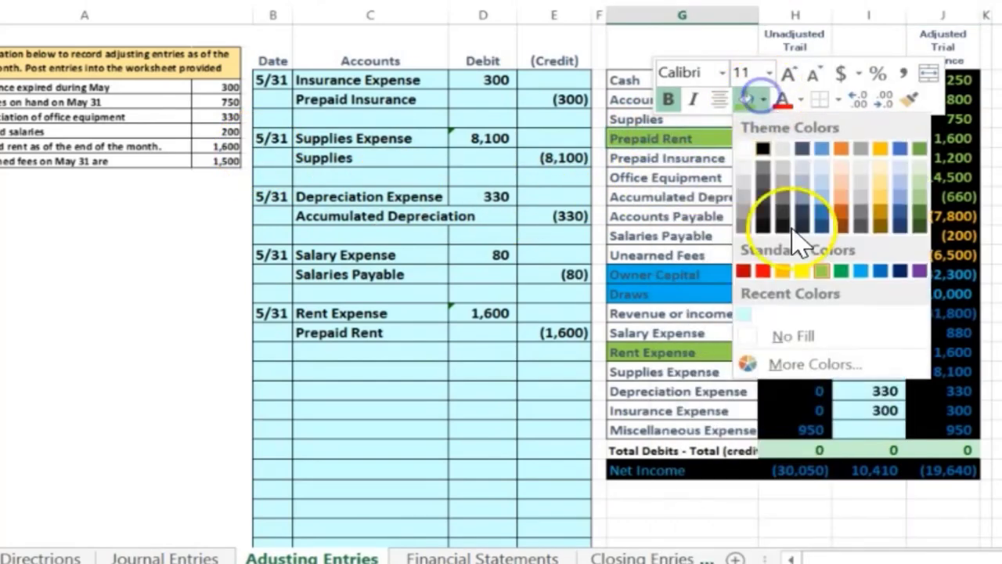
{"action": "left_click", "coordinate": [792, 337]}
{"action": "right_click", "coordinate": [678, 354]}
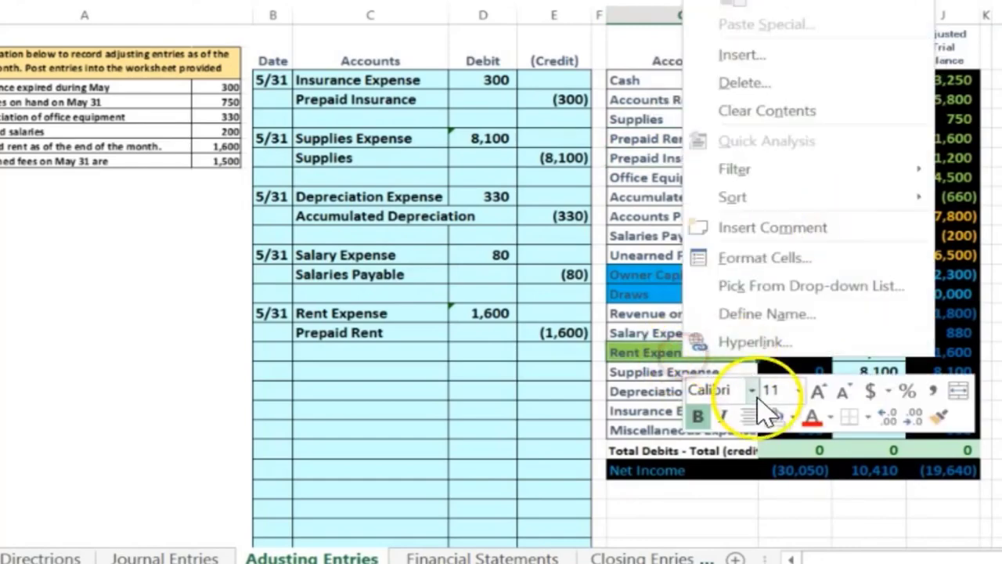
{"action": "left_click", "coordinate": [740, 412]}
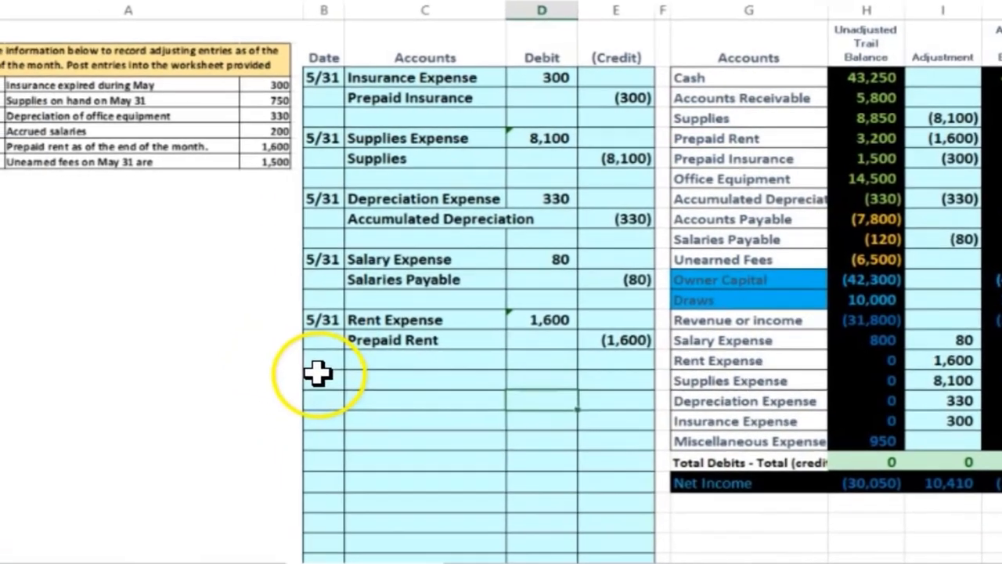
Step: Enter the date 5/31 in B20 to start the unearned fees adjusting entry
{"action": "left_click", "coordinate": [270, 369]}
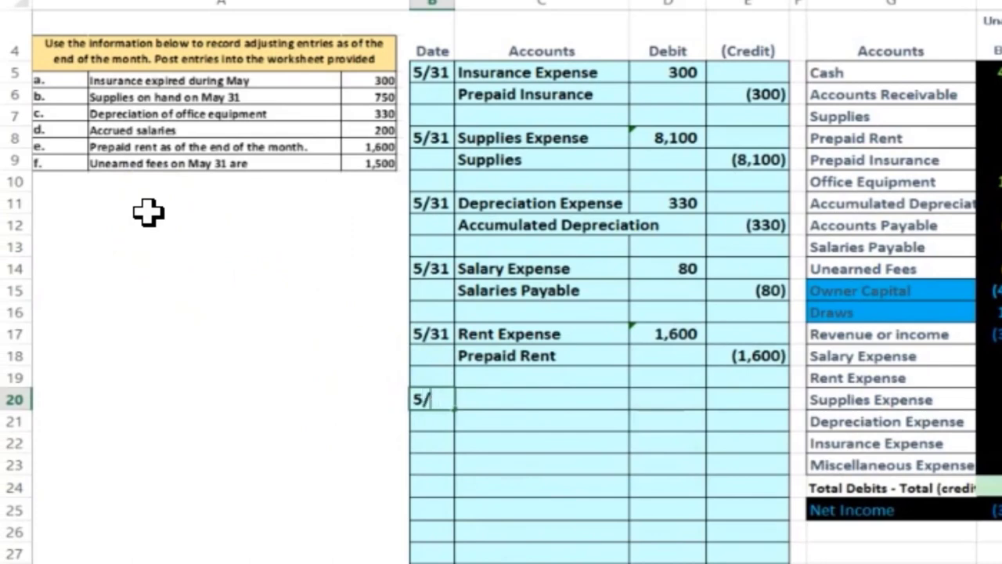
{"action": "key", "text": "Return"}
{"action": "key", "text": "Up"}
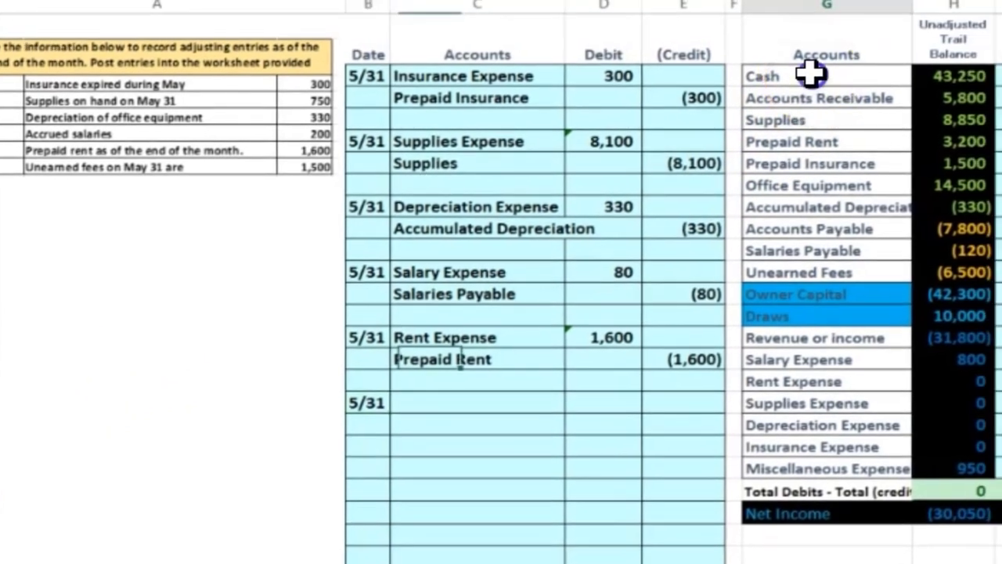
Step: Review the balance sheet accounts in G5:G14 and highlight Unearned Fees in G14 with a light green fill
{"action": "left_click_drag", "start_coordinate": [810, 76], "coordinate": [831, 263]}
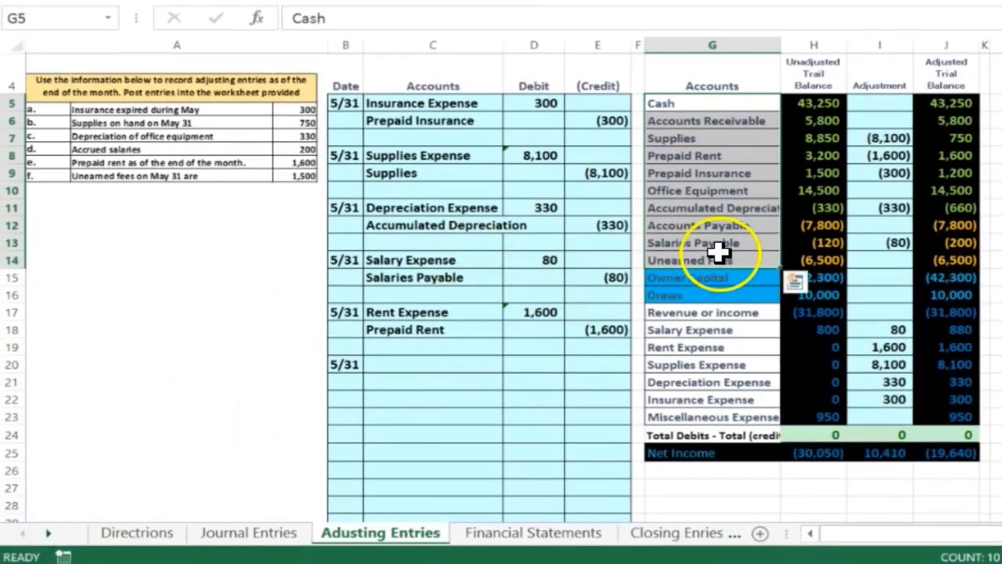
{"action": "left_click", "coordinate": [719, 255]}
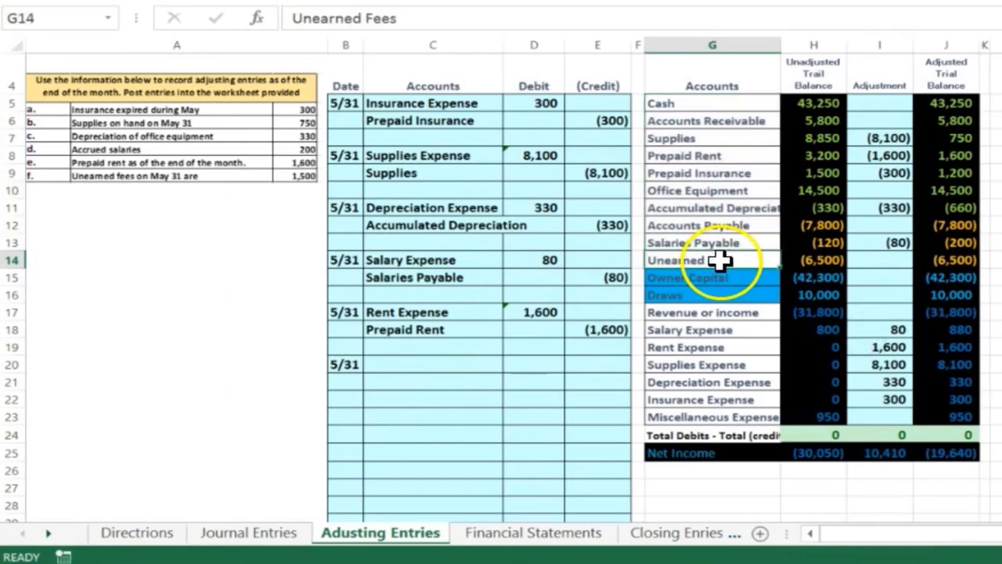
{"action": "right_click", "coordinate": [734, 260]}
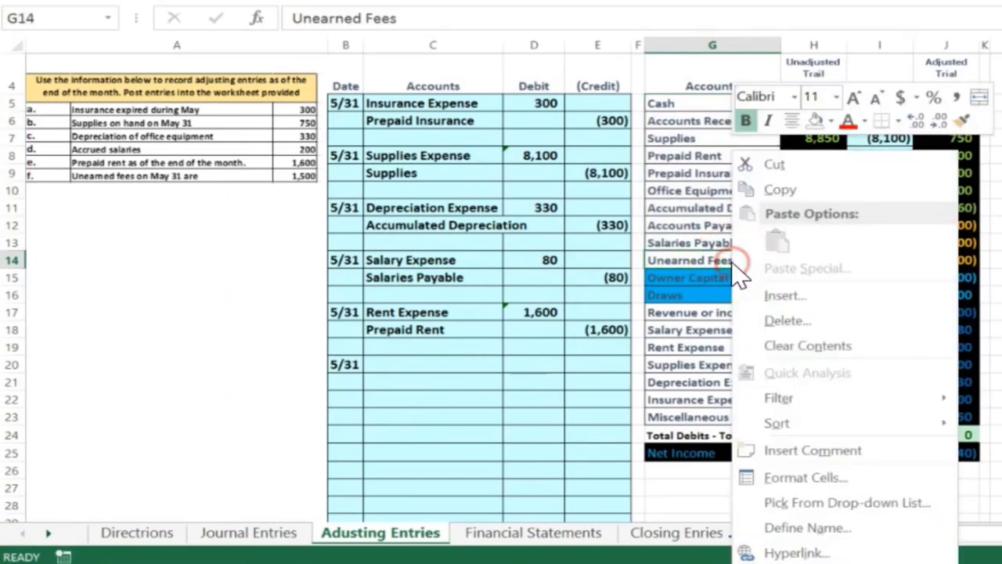
{"action": "left_click", "coordinate": [831, 120]}
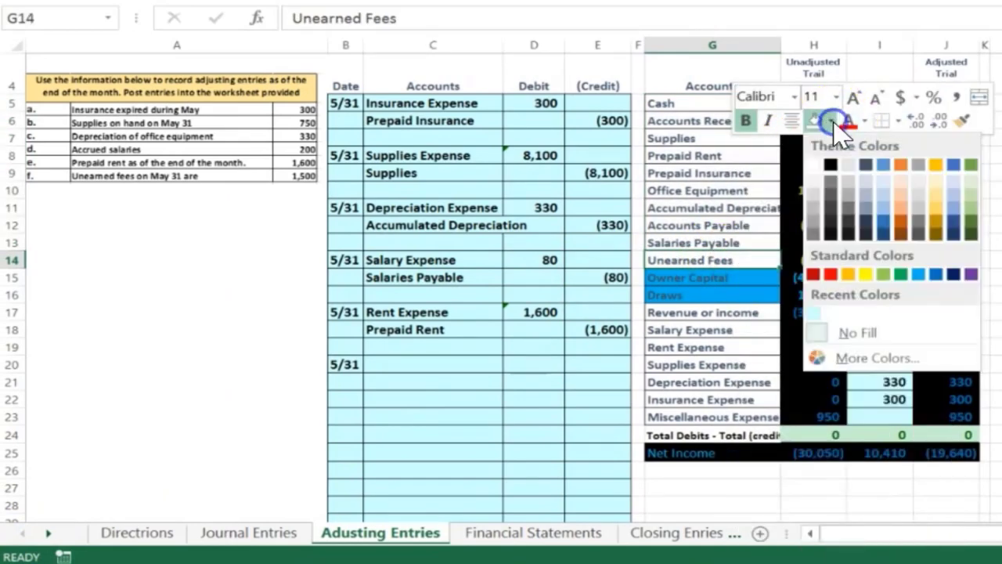
{"action": "left_click", "coordinate": [885, 274]}
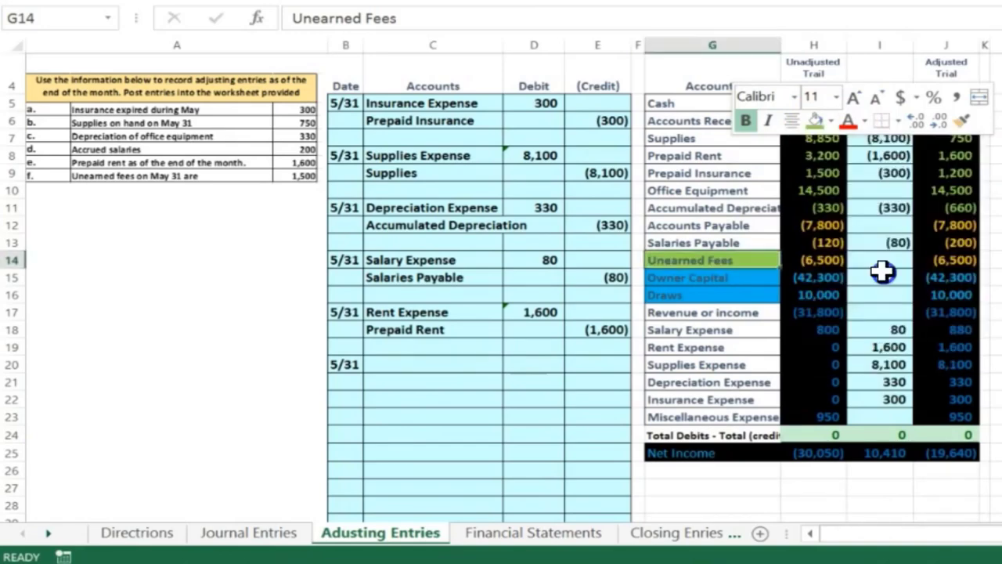
Step: Review the income statement accounts in G17:G23 and highlight Revenue or income in G17 with the same green fill
{"action": "left_click", "coordinate": [683, 330]}
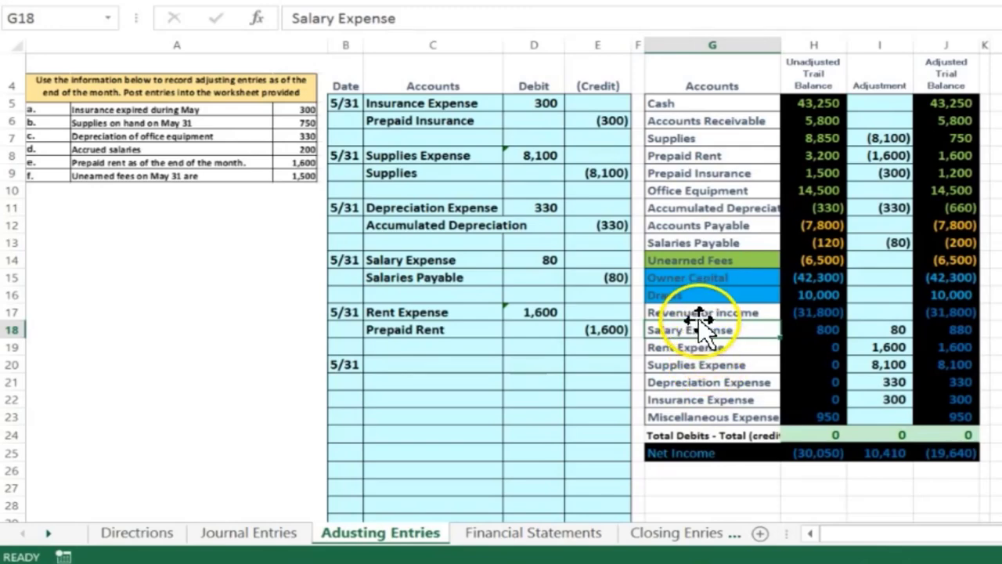
{"action": "left_click_drag", "start_coordinate": [700, 312], "coordinate": [698, 414]}
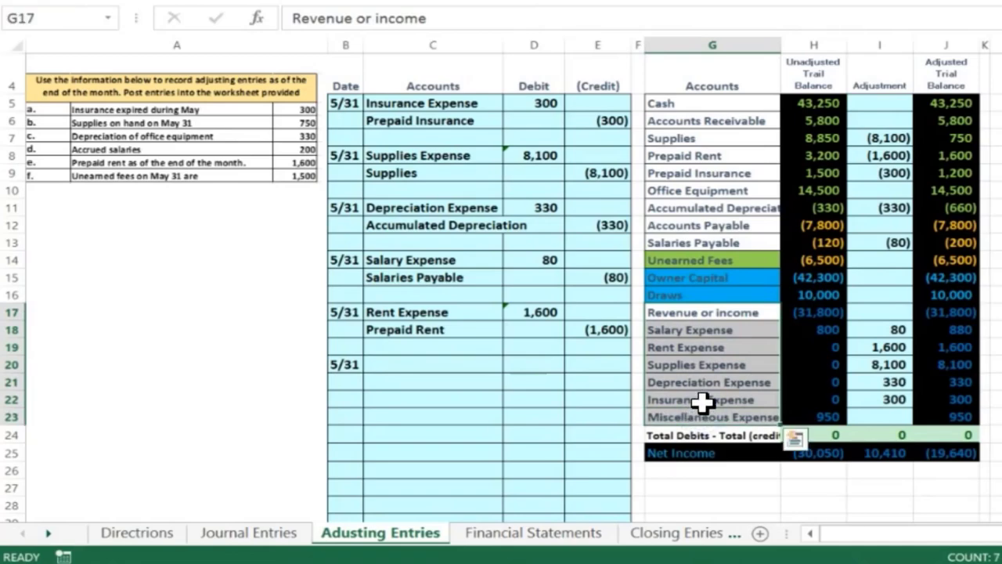
{"action": "left_click", "coordinate": [694, 312]}
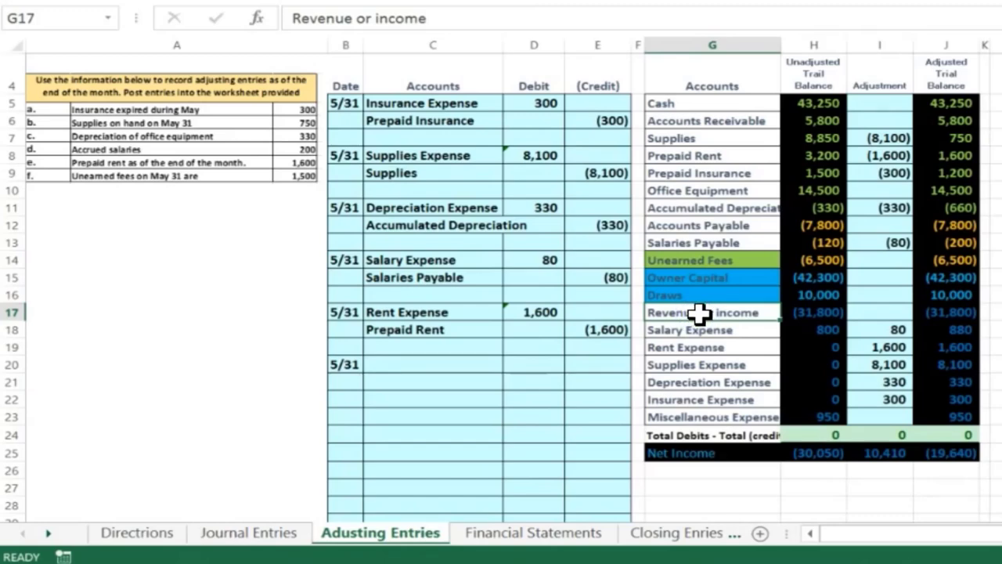
{"action": "right_click", "coordinate": [701, 313]}
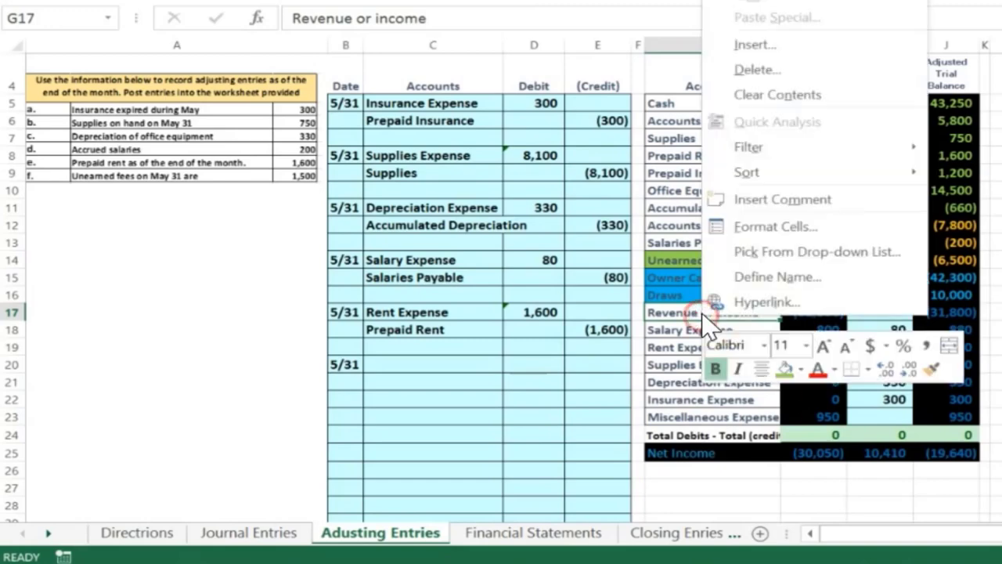
{"action": "left_click", "coordinate": [785, 368]}
{"action": "left_click", "coordinate": [661, 383]}
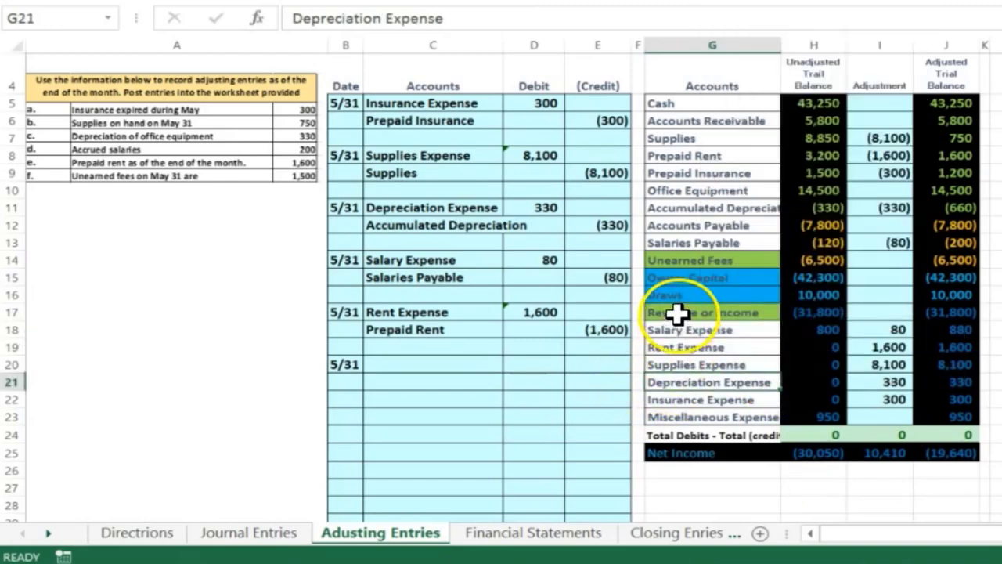
Step: Copy the Revenue or income account name from G17 and paste it as values in C21 as the credit account
{"action": "left_click_drag", "start_coordinate": [676, 313], "coordinate": [955, 309]}
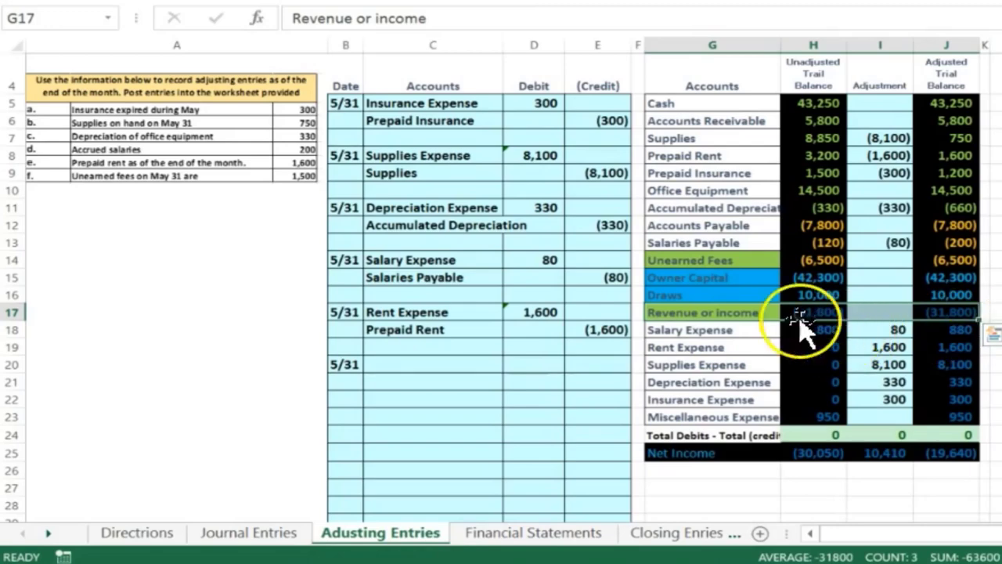
{"action": "left_click", "coordinate": [711, 311]}
{"action": "right_click", "coordinate": [711, 324]}
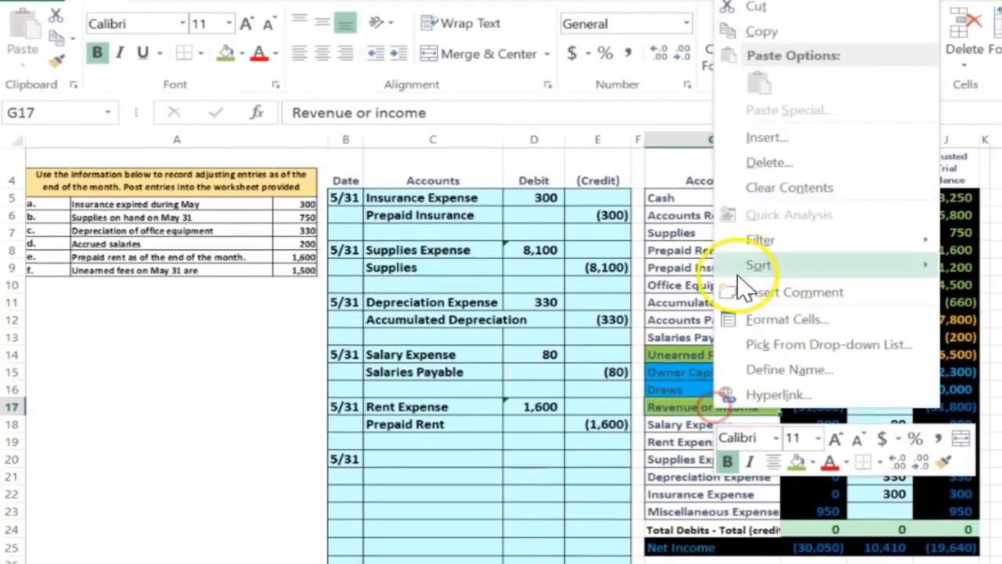
{"action": "left_click", "coordinate": [722, 40]}
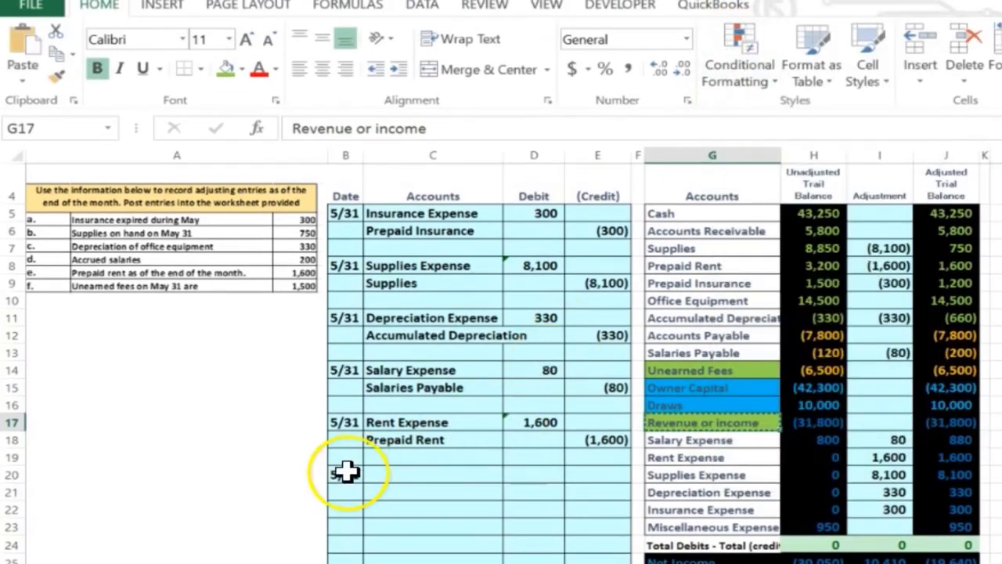
{"action": "left_click_drag", "start_coordinate": [342, 472], "coordinate": [397, 467]}
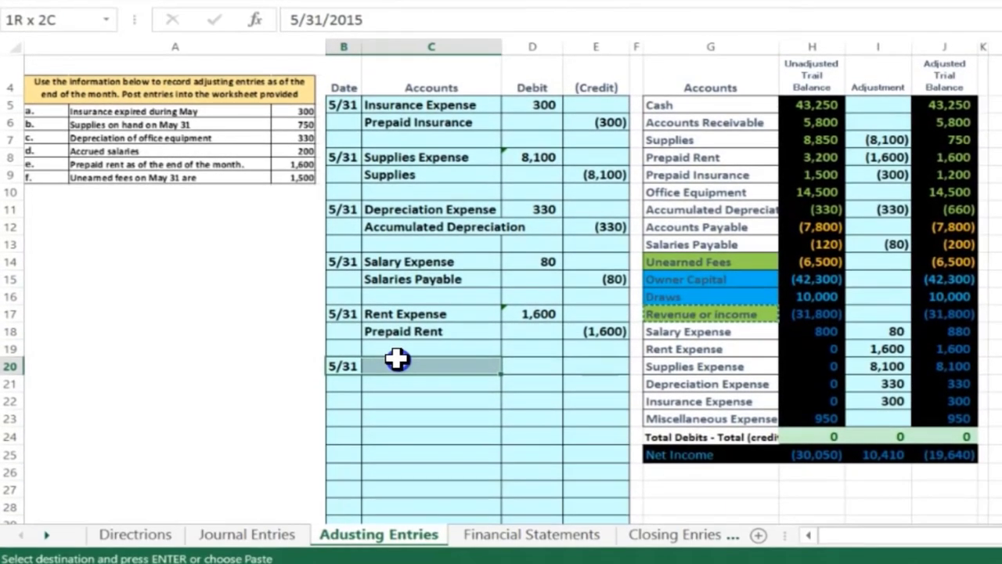
{"action": "left_click", "coordinate": [391, 381]}
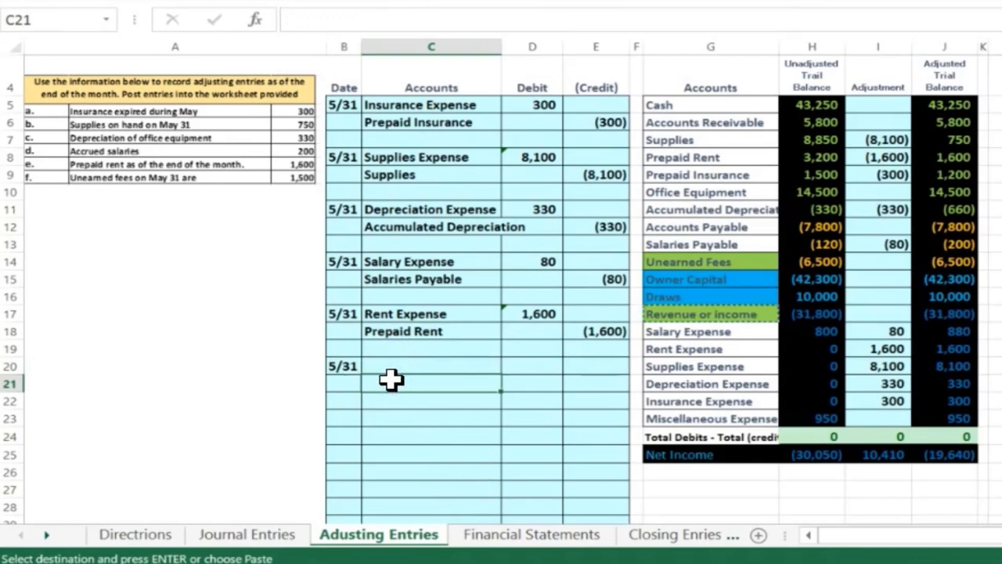
{"action": "right_click", "coordinate": [392, 380]}
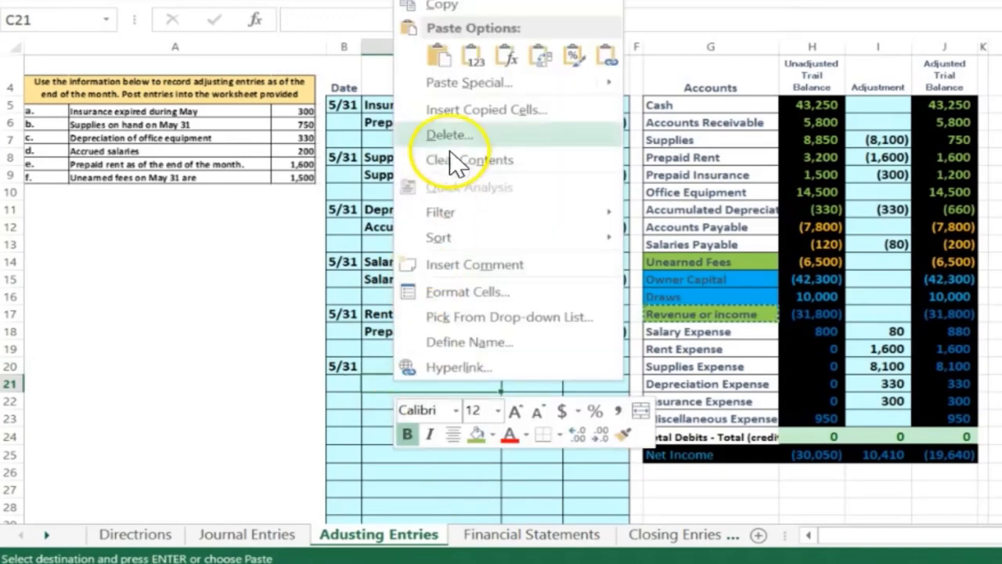
{"action": "left_click", "coordinate": [468, 55]}
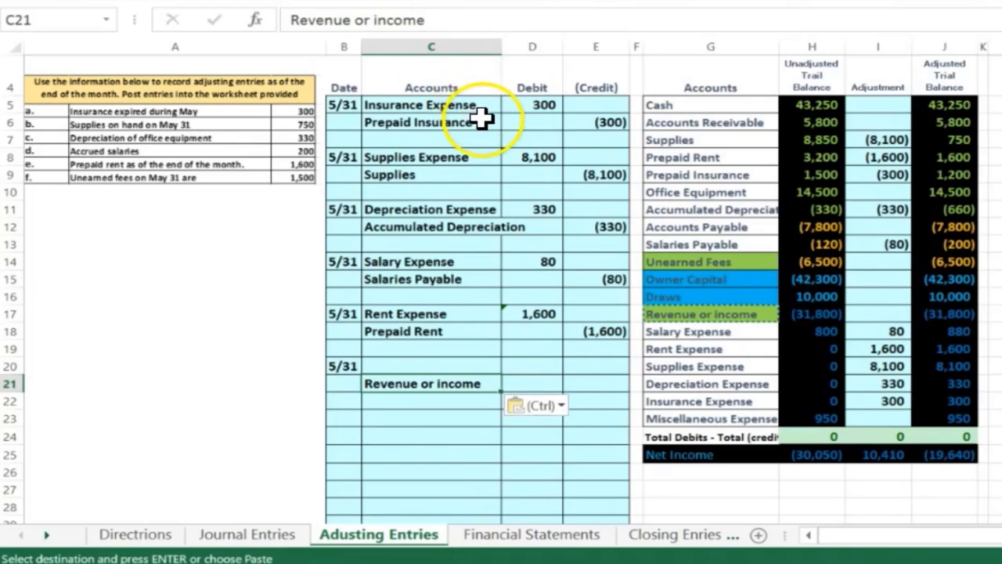
Step: Copy the Unearned Fees account name from G14 and paste it as values in C20 as the debit account
{"action": "left_click", "coordinate": [675, 261]}
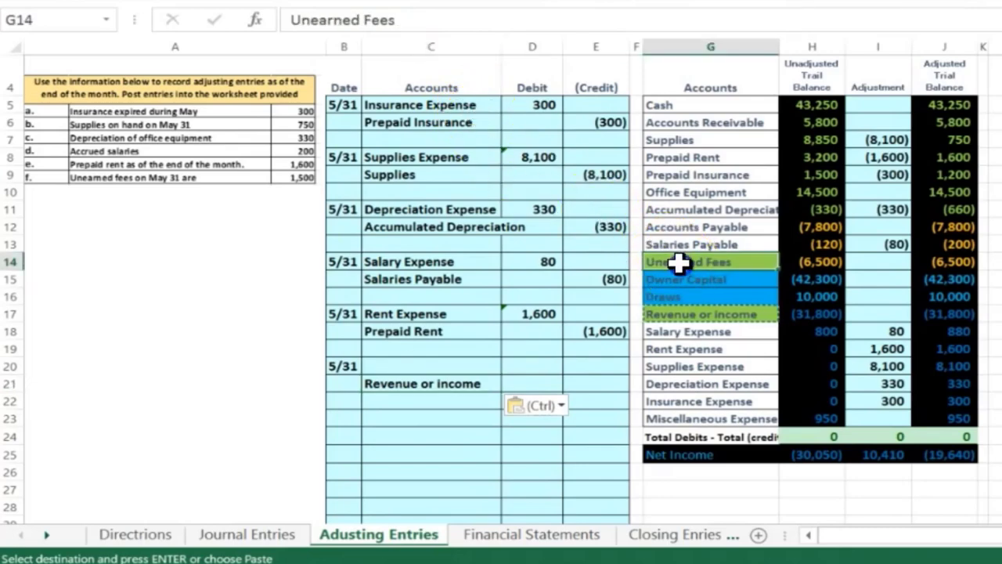
{"action": "right_click", "coordinate": [721, 258]}
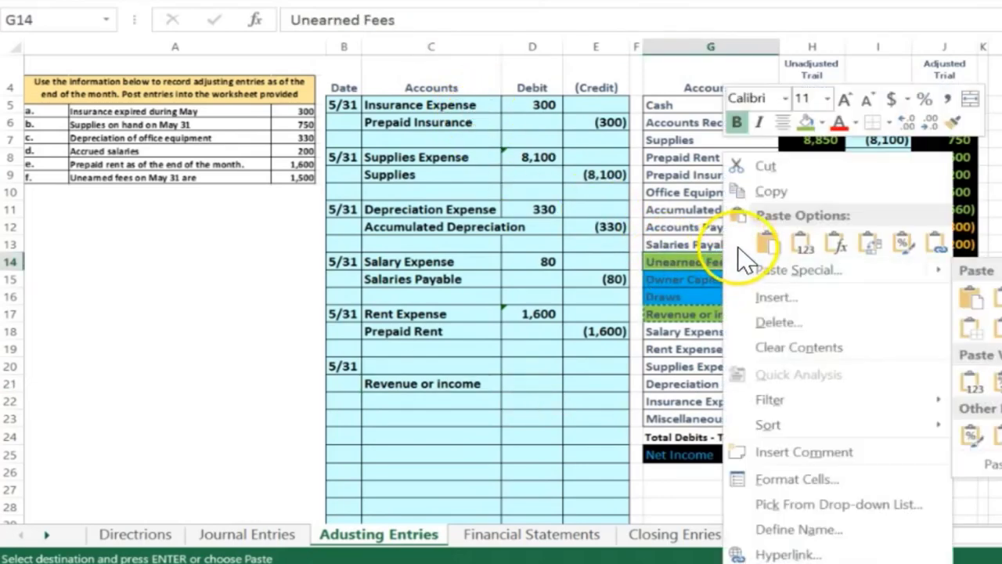
{"action": "left_click", "coordinate": [774, 192]}
{"action": "right_click", "coordinate": [437, 364]}
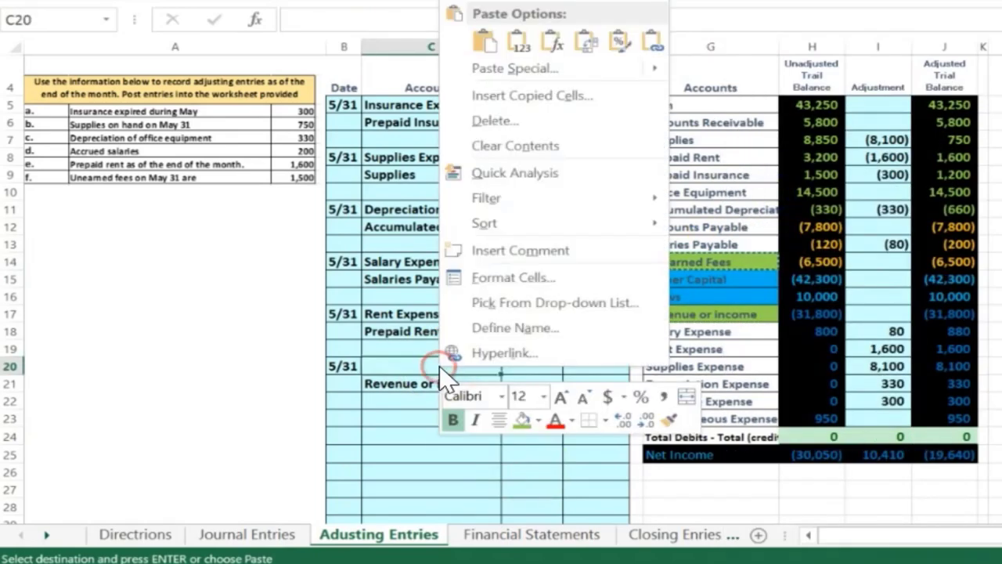
{"action": "left_click", "coordinate": [519, 41]}
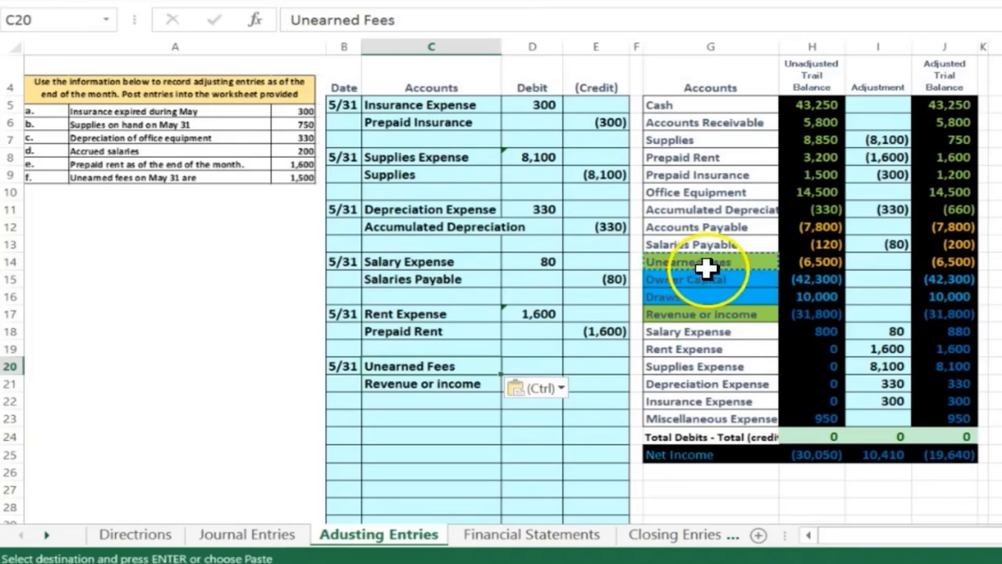
Step: Examine the Unearned Fees account in G14, the Cash account in G5 and the adjusted Unearned Fees balance in J14
{"action": "left_click", "coordinate": [706, 267]}
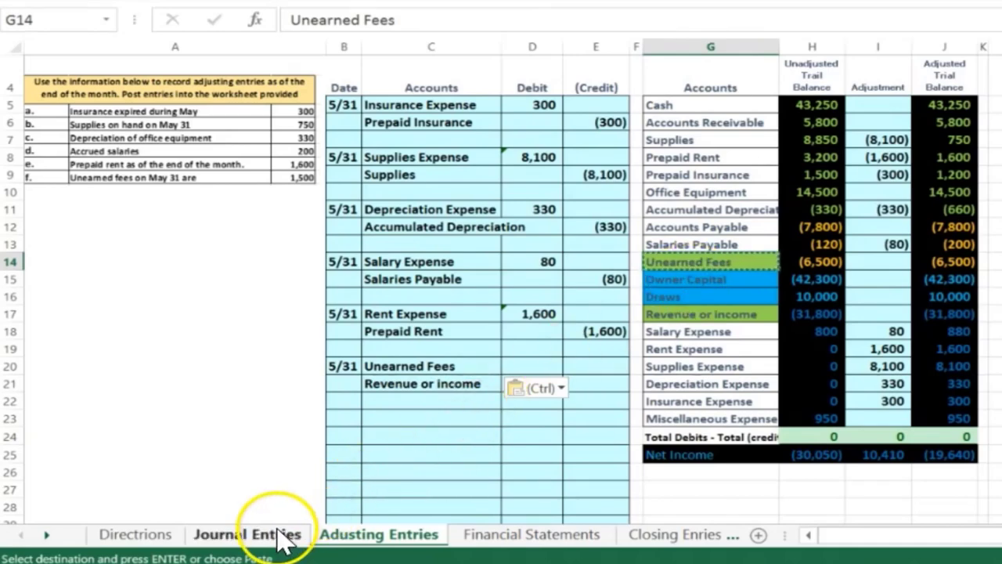
{"action": "left_click", "coordinate": [662, 103]}
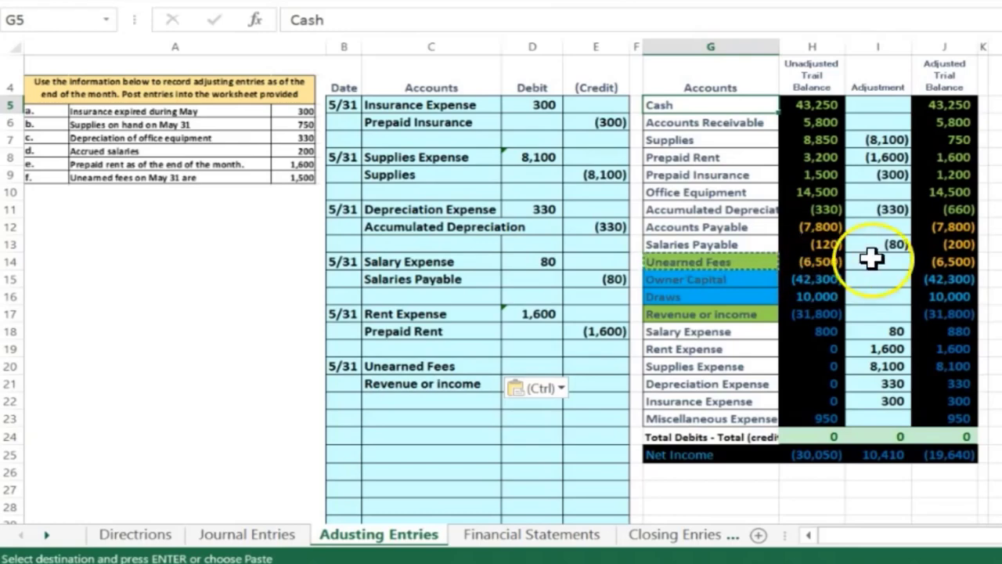
{"action": "left_click", "coordinate": [942, 262]}
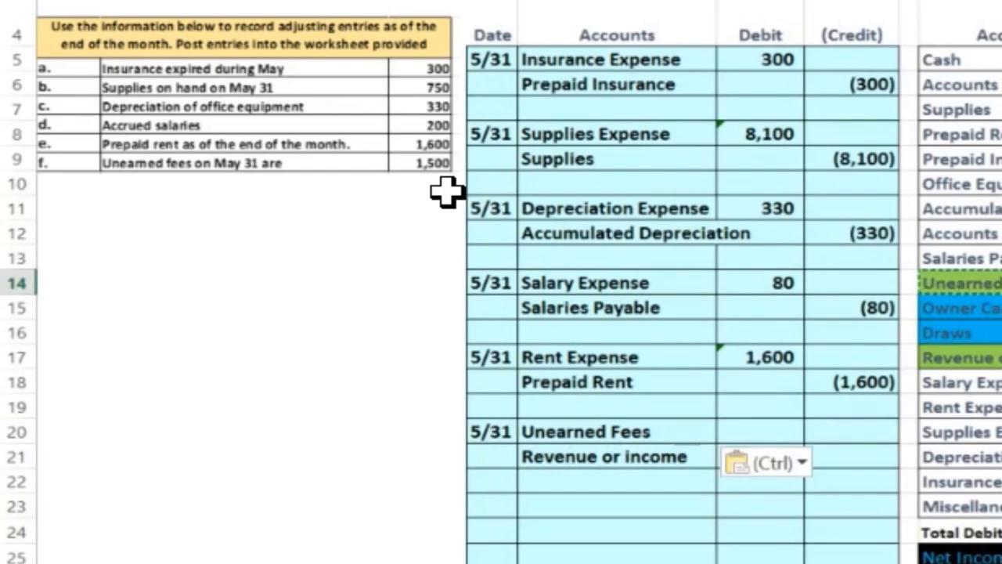
Step: Switch to Calculator and compute the earned portion of the unearned fees as 6500 - 1500
{"action": "left_click", "coordinate": [644, 217]}
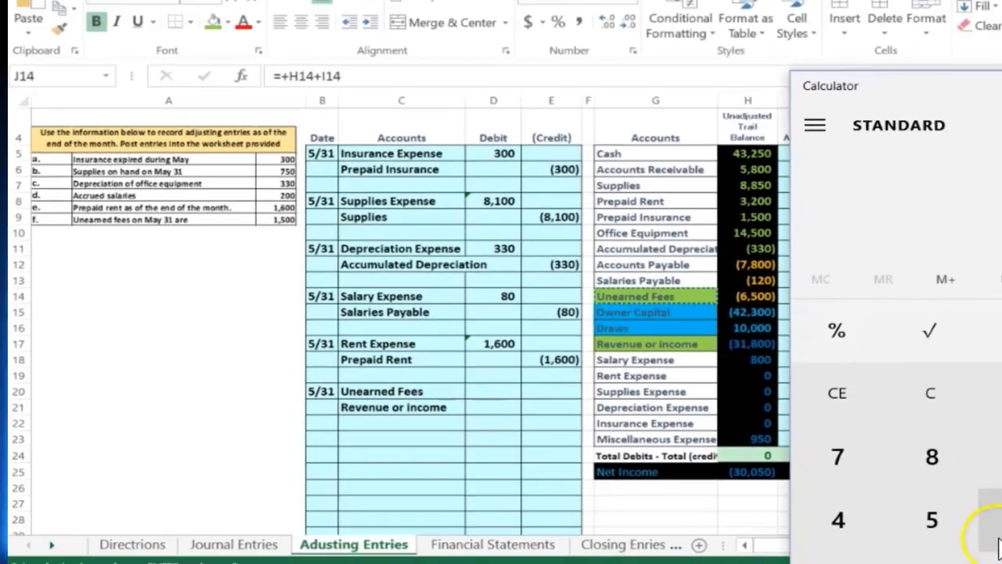
{"action": "left_click", "coordinate": [935, 389]}
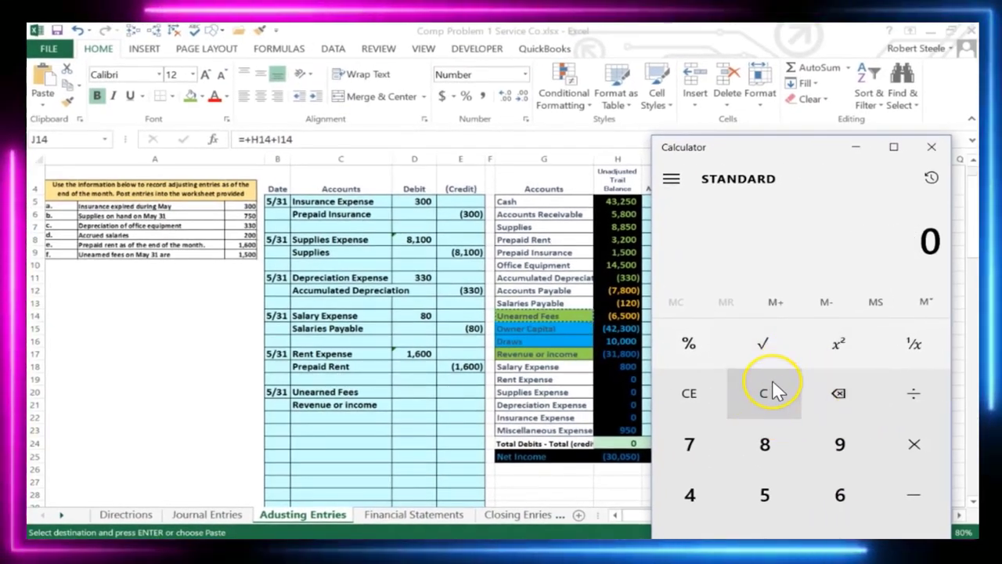
{"action": "type", "text": "6500-"}
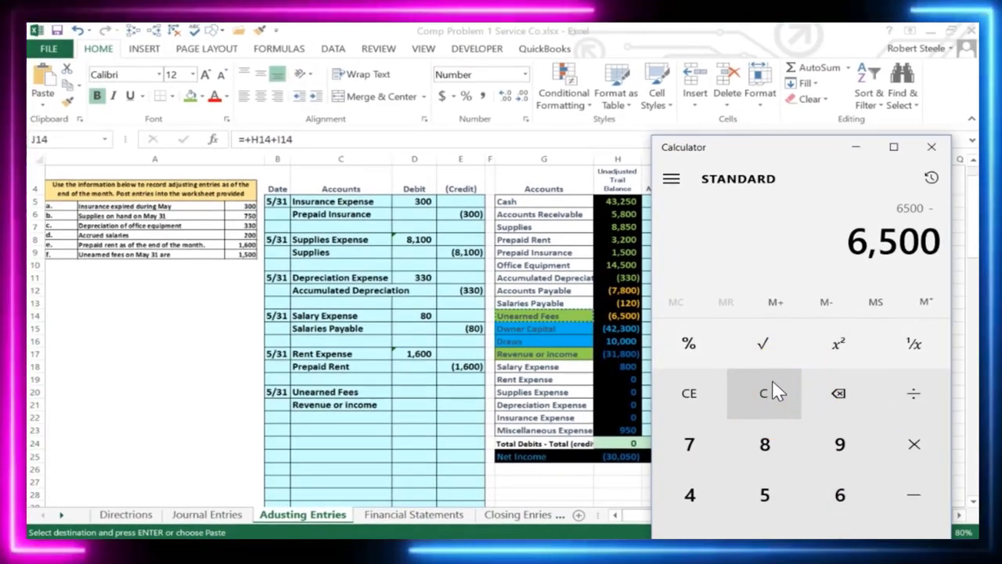
{"action": "type", "text": "1500"}
{"action": "key", "text": "Return"}
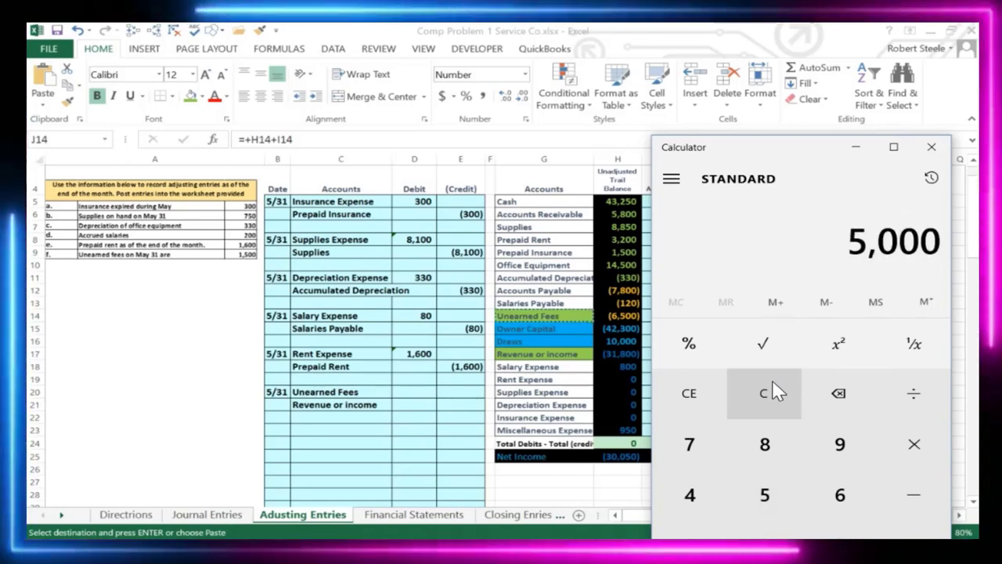
Step: Enter the Unearned Fees debit in D20 of the worksheet as the formula =6500-1500
{"action": "left_click", "coordinate": [399, 385]}
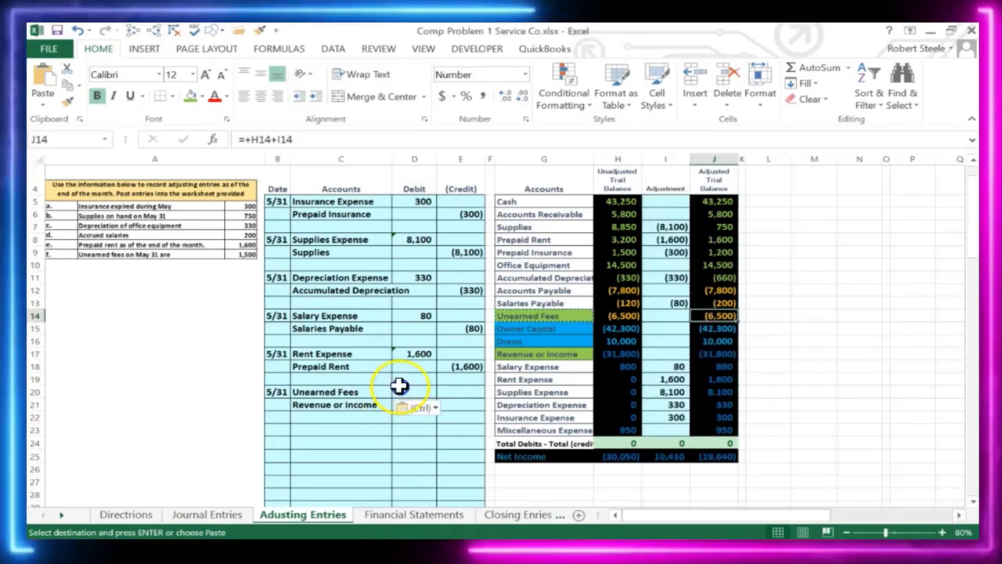
{"action": "type", "text": "="}
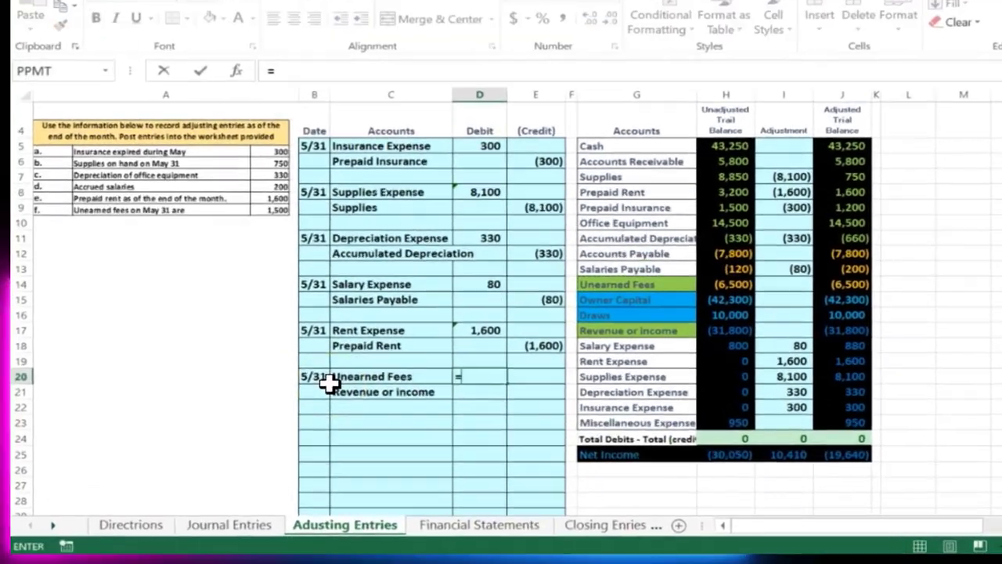
{"action": "type", "text": "6500"}
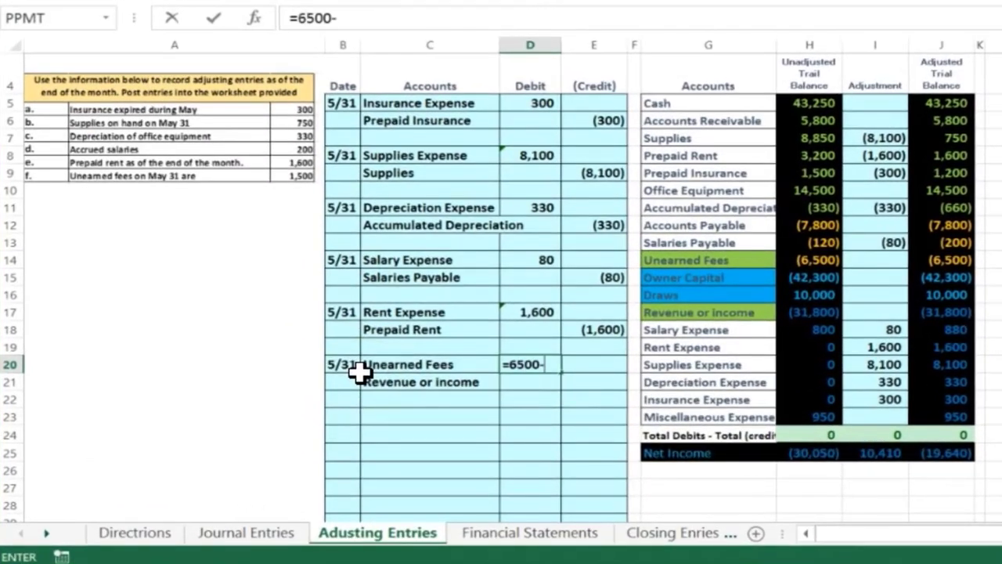
{"action": "type", "text": "-1500"}
{"action": "key", "text": "Return"}
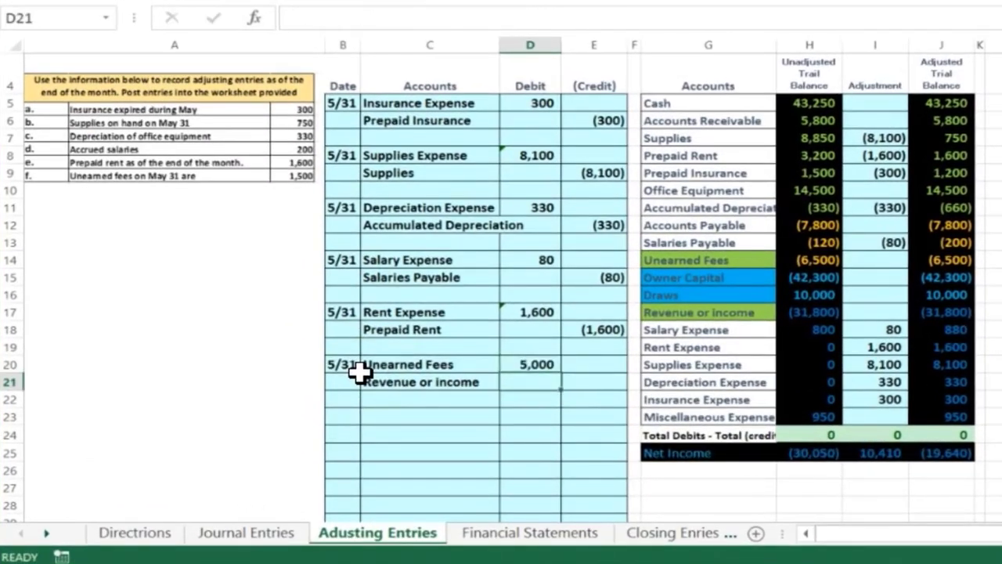
Step: Enter -5000 in E21 as the credit to Revenue or income
{"action": "key", "text": "Right"}
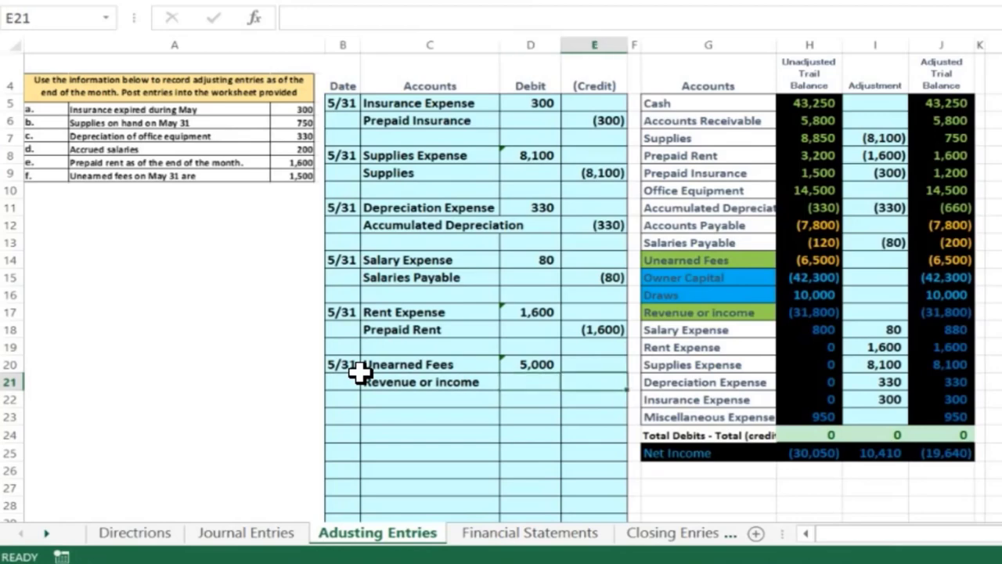
{"action": "type", "text": "-5000"}
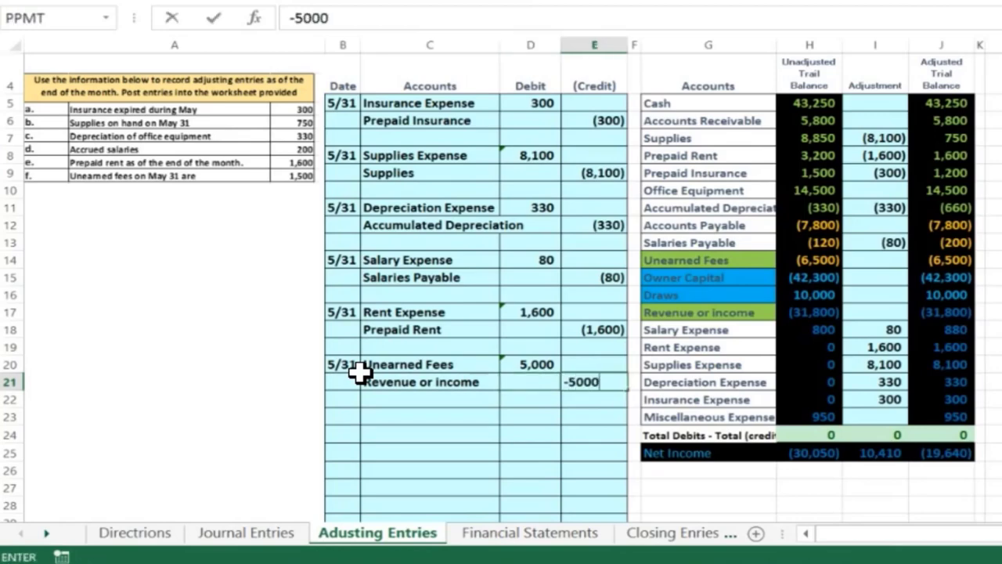
{"action": "key", "text": "Return"}
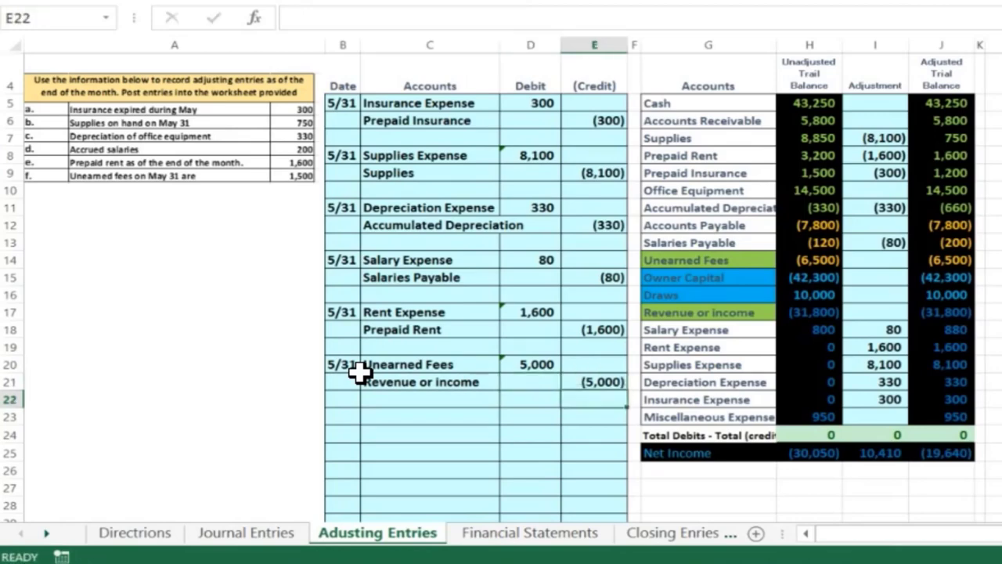
Step: Post the Unearned Fees debit to adjustment cell I14 with the formula =D20 and check the adjusted balance in J14
{"action": "key", "text": "Right"}
{"action": "key", "text": "Right"}
{"action": "key", "text": "Right"}
{"action": "key", "text": "Right"}
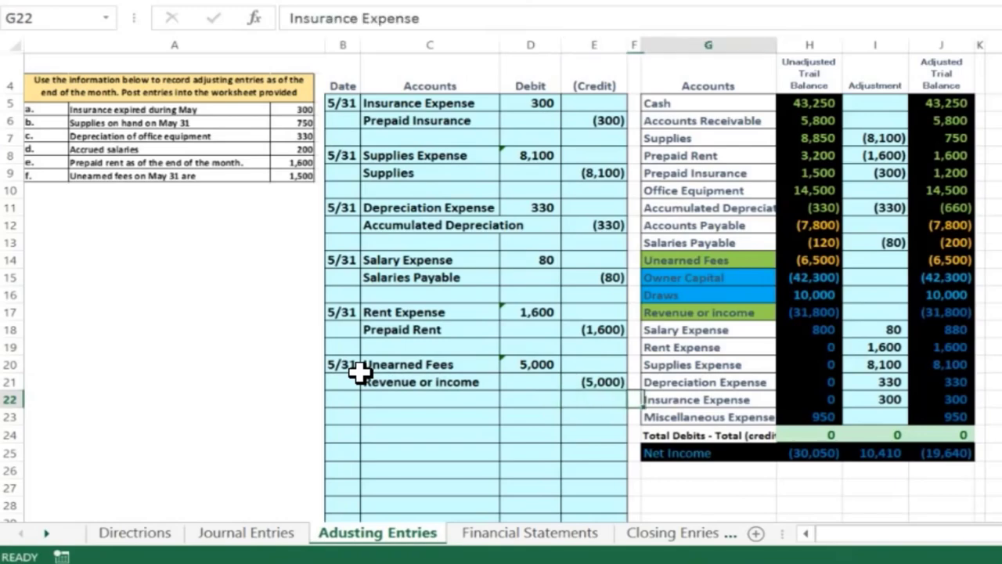
{"action": "key", "text": "Up"}
{"action": "key", "text": "Up"}
{"action": "key", "text": "Up"}
{"action": "key", "text": "Up"}
{"action": "key", "text": "Up"}
{"action": "key", "text": "Up"}
{"action": "key", "text": "Up"}
{"action": "key", "text": "Up"}
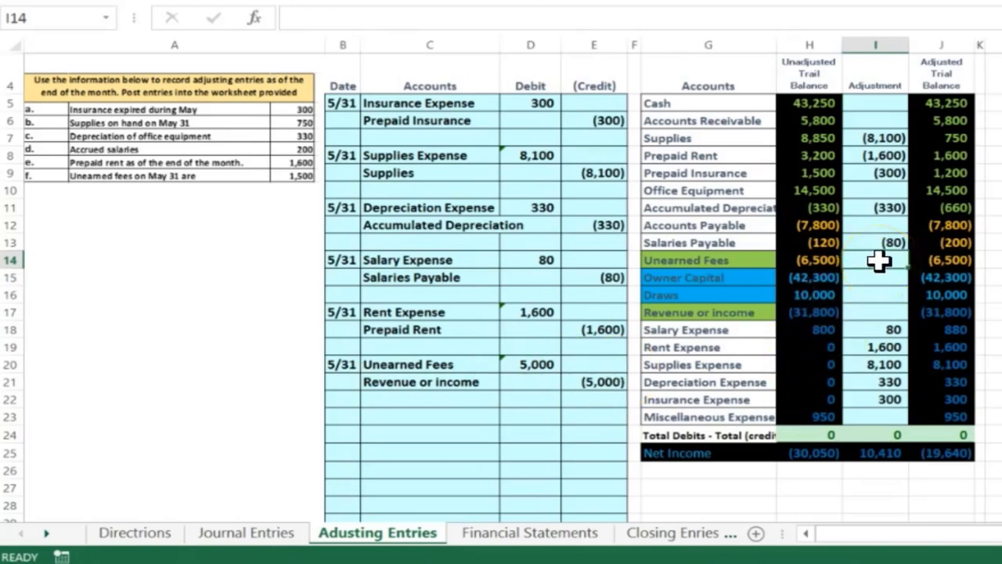
{"action": "type", "text": "="}
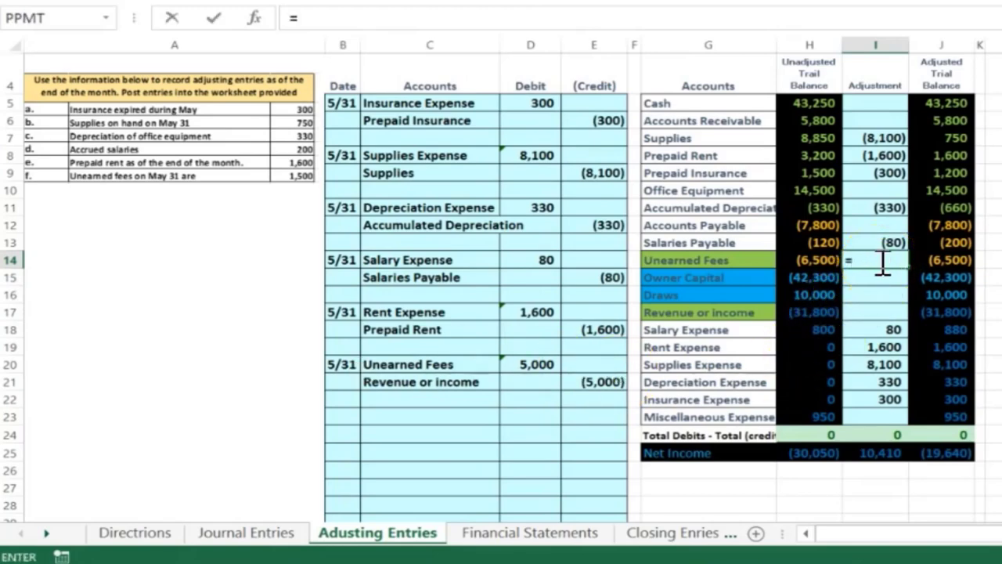
{"action": "left_click", "coordinate": [542, 365]}
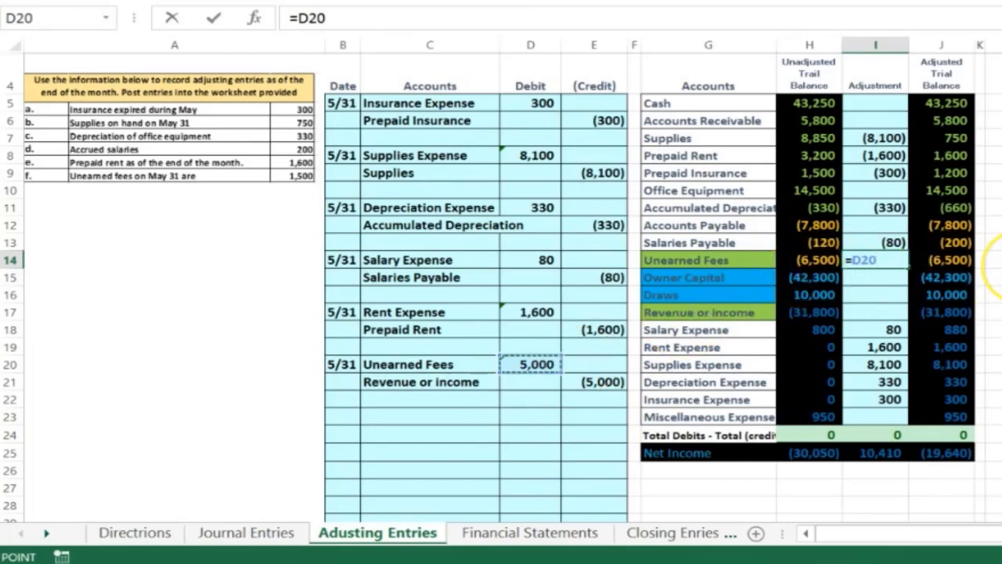
{"action": "key", "text": "Return"}
{"action": "left_click", "coordinate": [939, 252]}
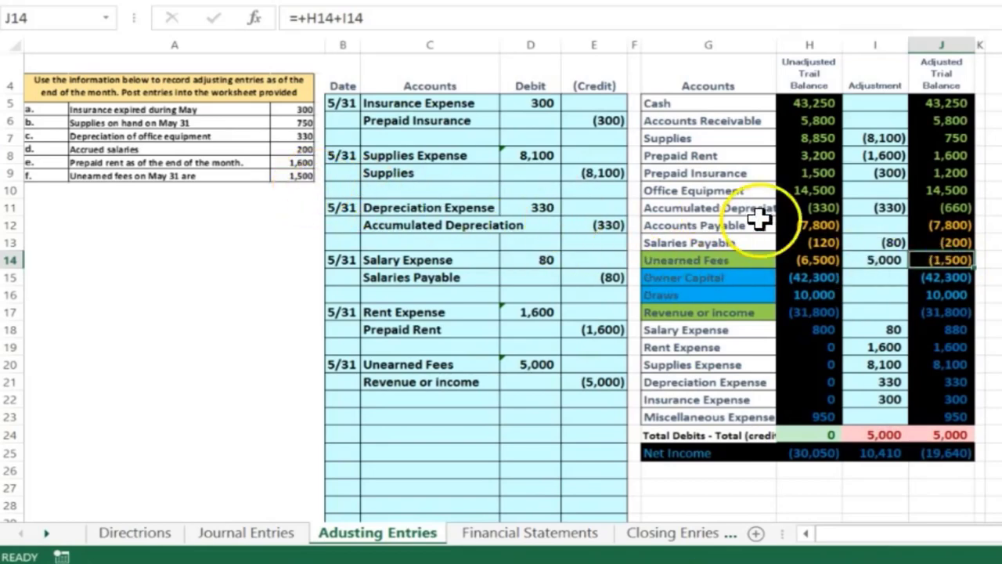
Step: Post the Revenue or income credit to adjustment cell I17 with the formula =E21
{"action": "left_click", "coordinate": [900, 313]}
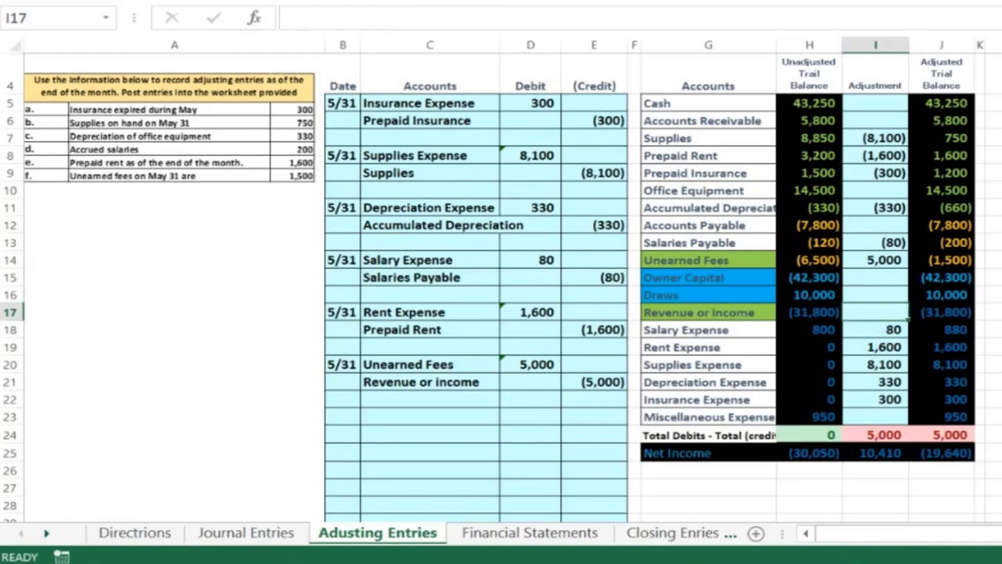
{"action": "type", "text": "="}
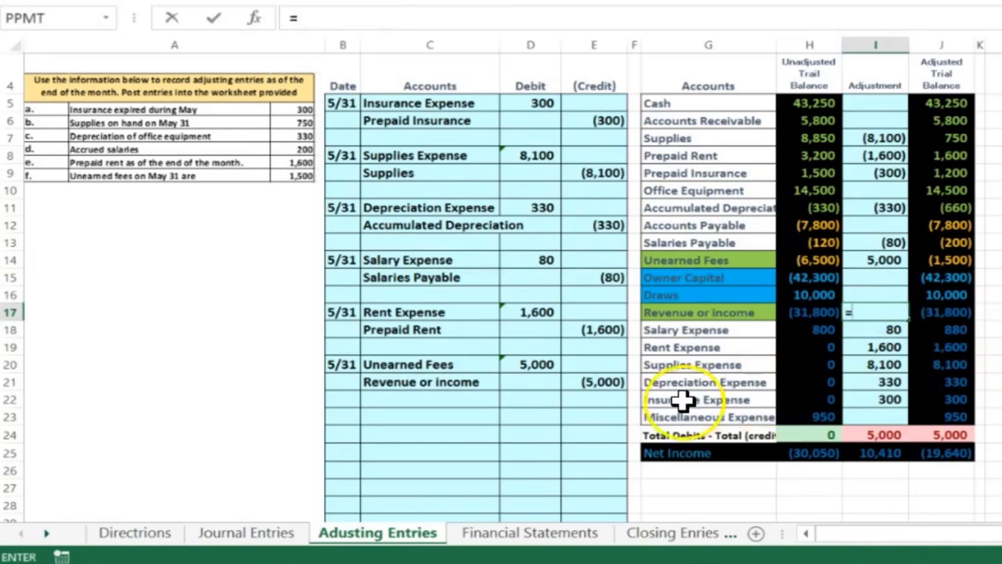
{"action": "left_click", "coordinate": [586, 383]}
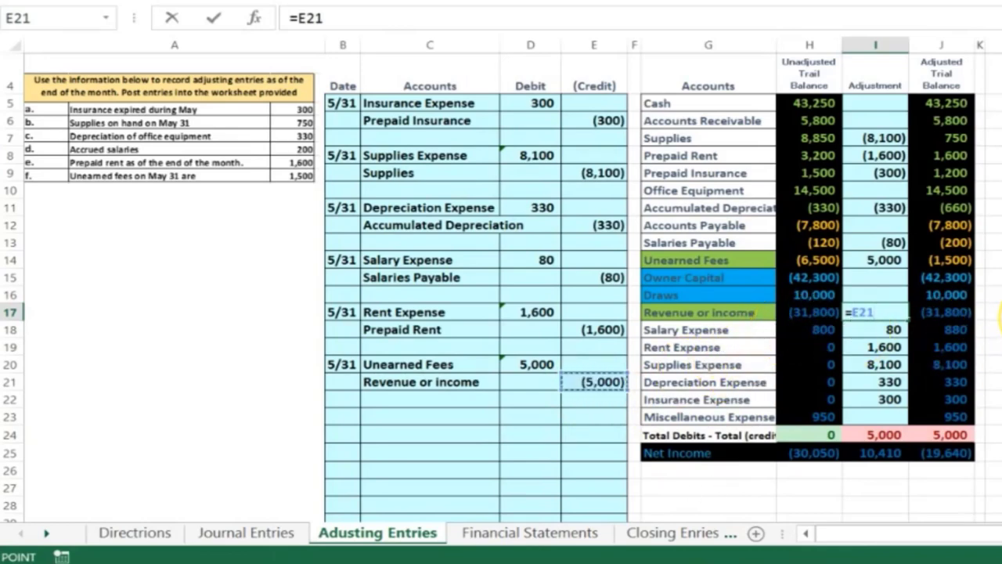
{"action": "key", "text": "Return"}
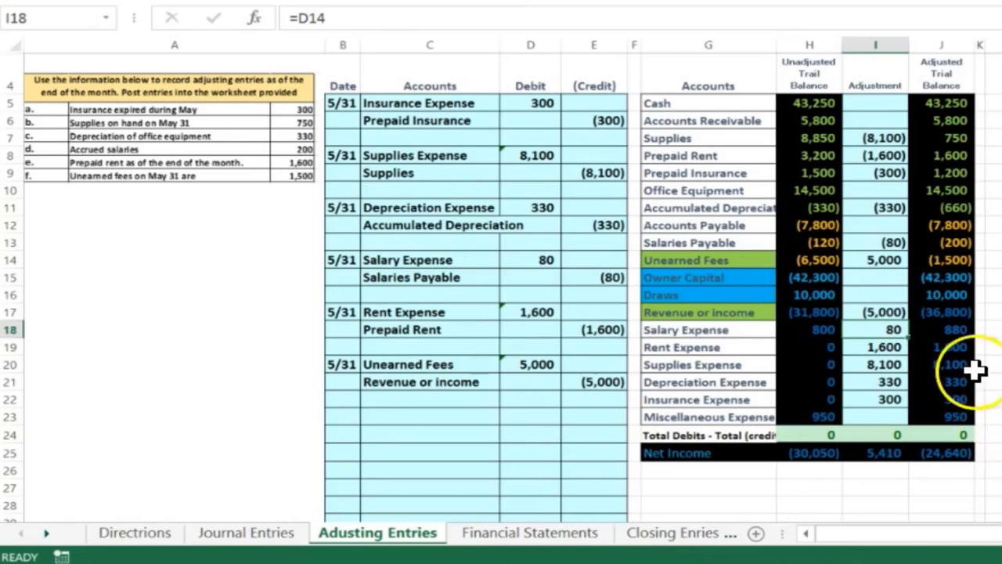
Step: Review the adjusted income statement balances in J17:J23 and the adjusted Cash balance in J5
{"action": "left_click", "coordinate": [942, 311]}
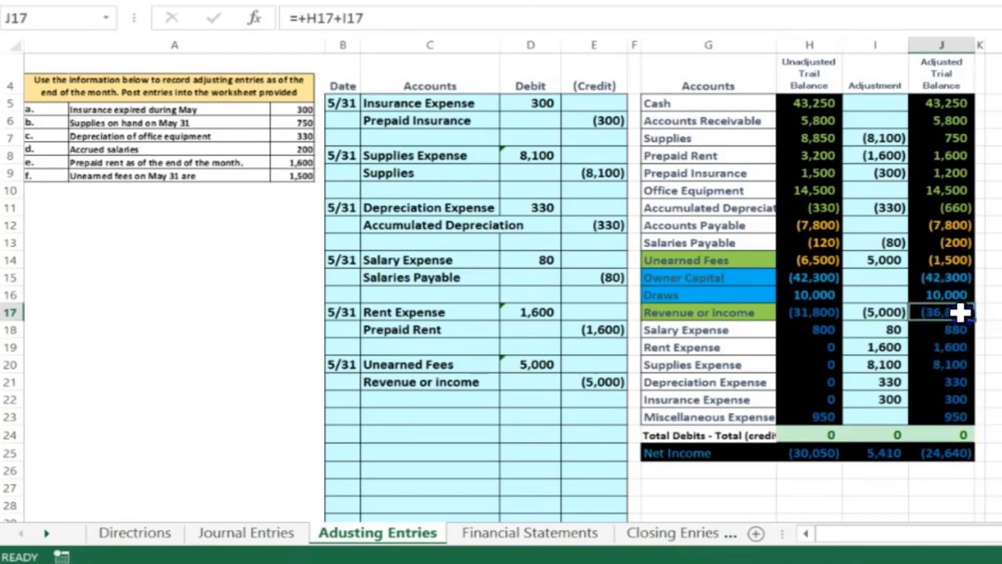
{"action": "left_click_drag", "start_coordinate": [960, 311], "coordinate": [962, 416]}
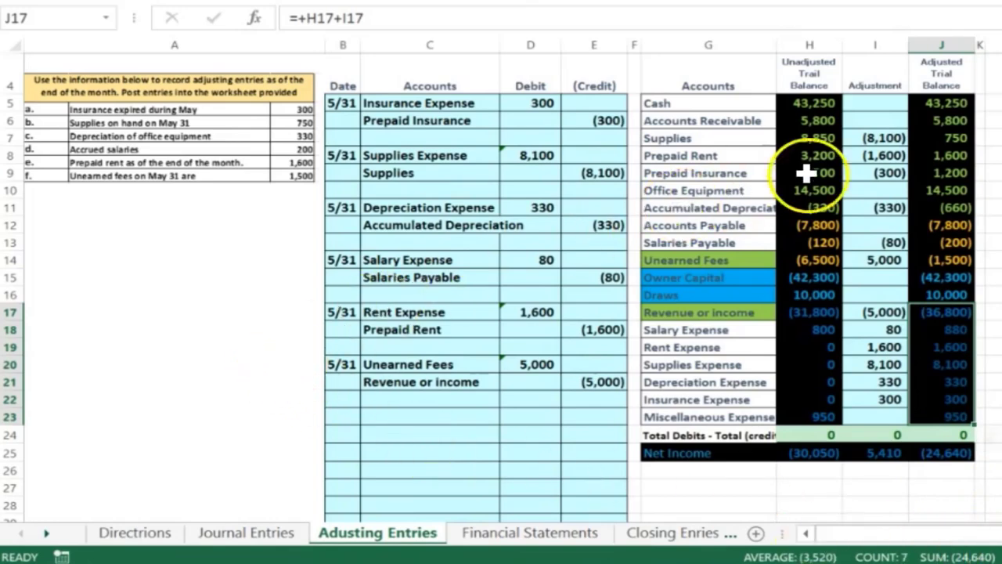
{"action": "left_click", "coordinate": [939, 102]}
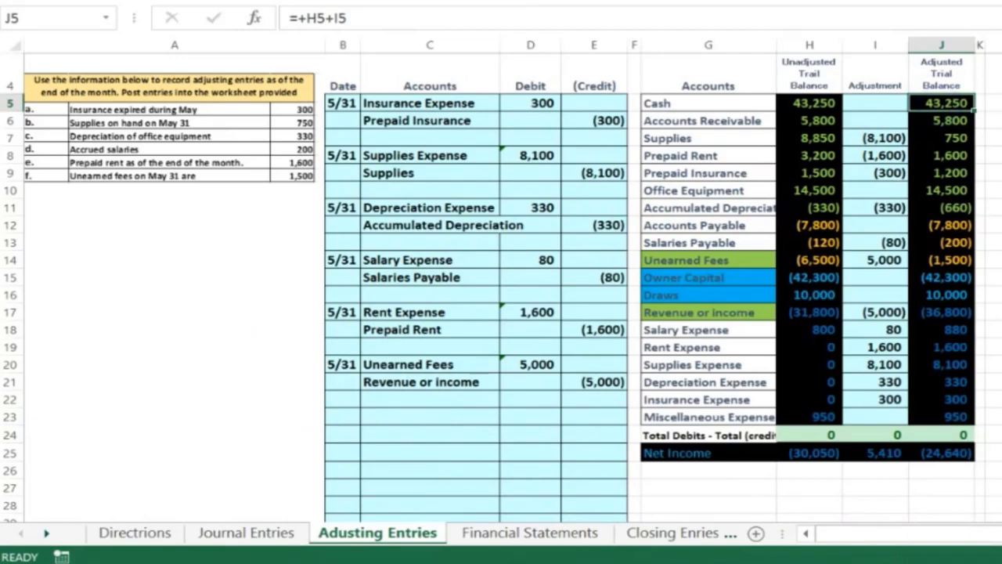